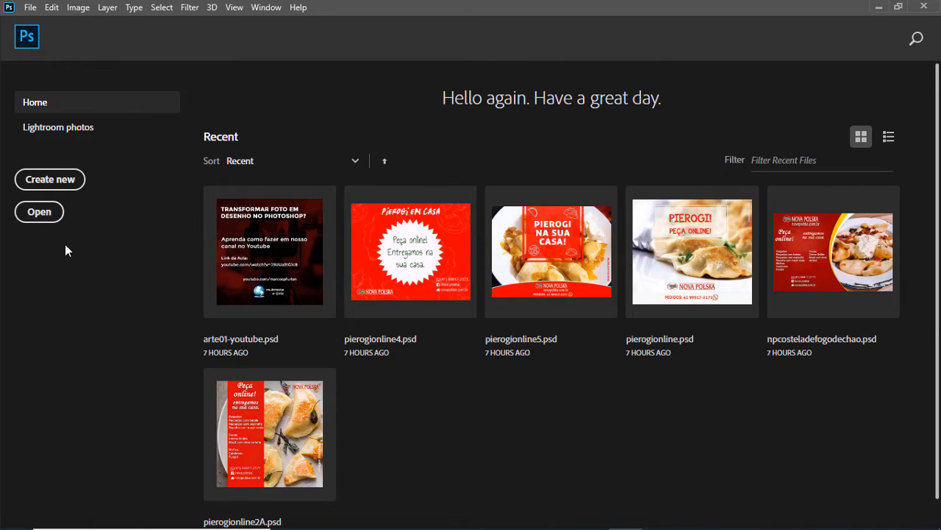
Step: Start opening an existing file and browse the images in the _bitmaps folder
{"action": "left_click", "coordinate": [41, 213]}
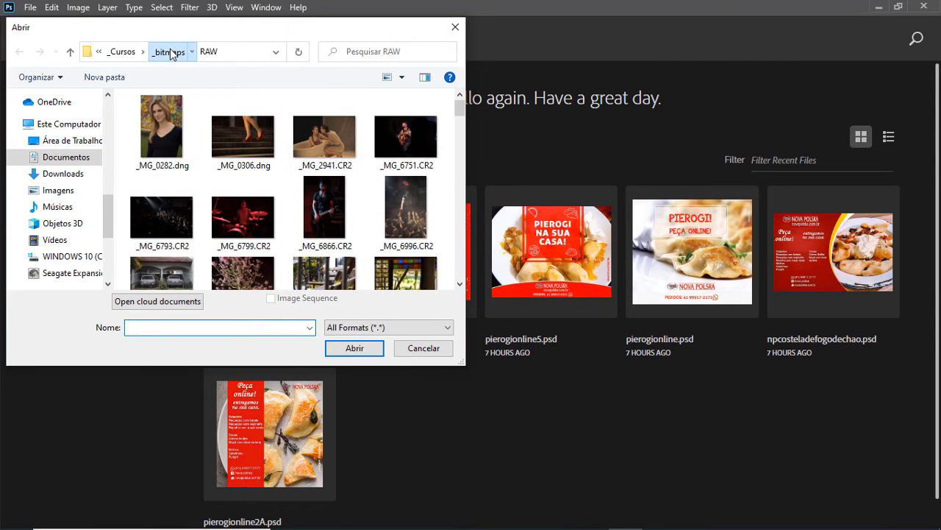
{"action": "left_click", "coordinate": [168, 52]}
{"action": "left_click_drag", "start_coordinate": [464, 114], "coordinate": [463, 120]}
{"action": "scroll", "coordinate": [335, 197], "scroll_direction": "down", "scroll_amount": 5}
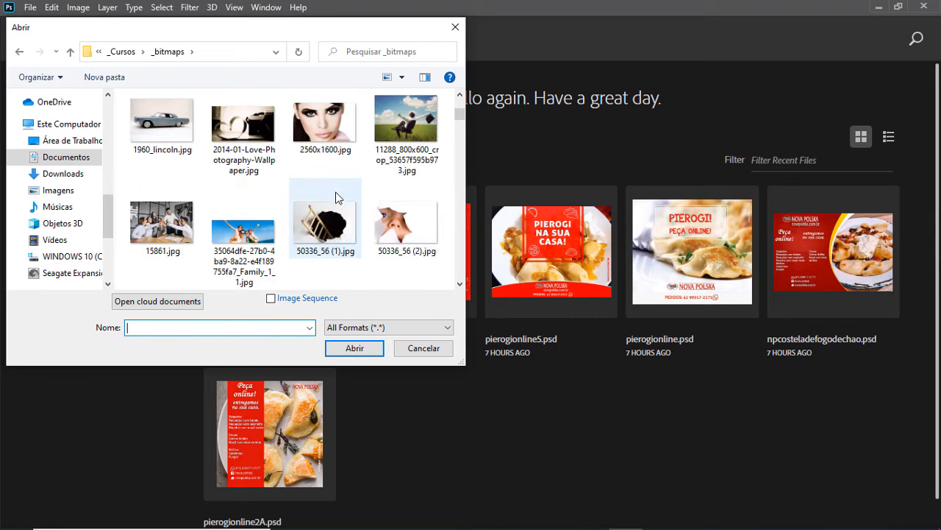
{"action": "scroll", "coordinate": [336, 203], "scroll_direction": "down", "scroll_amount": 5}
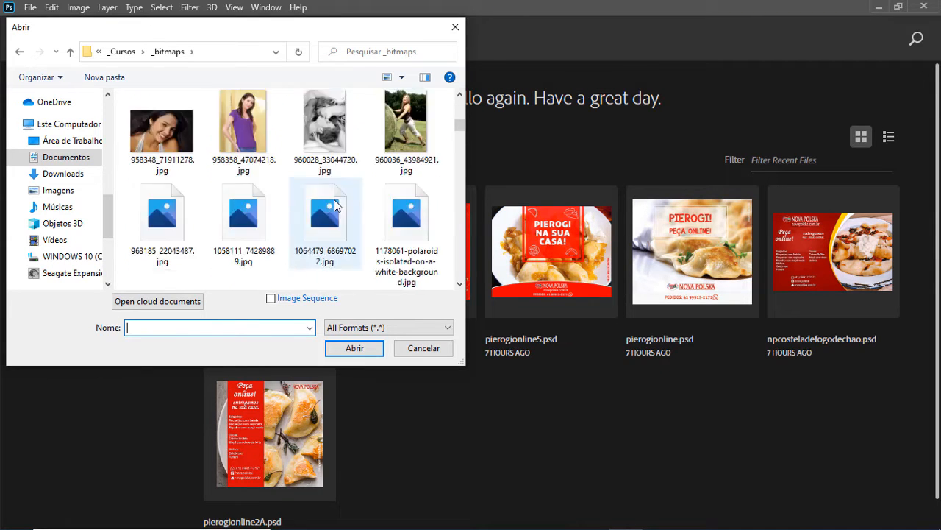
{"action": "scroll", "coordinate": [335, 203], "scroll_direction": "down", "scroll_amount": 5}
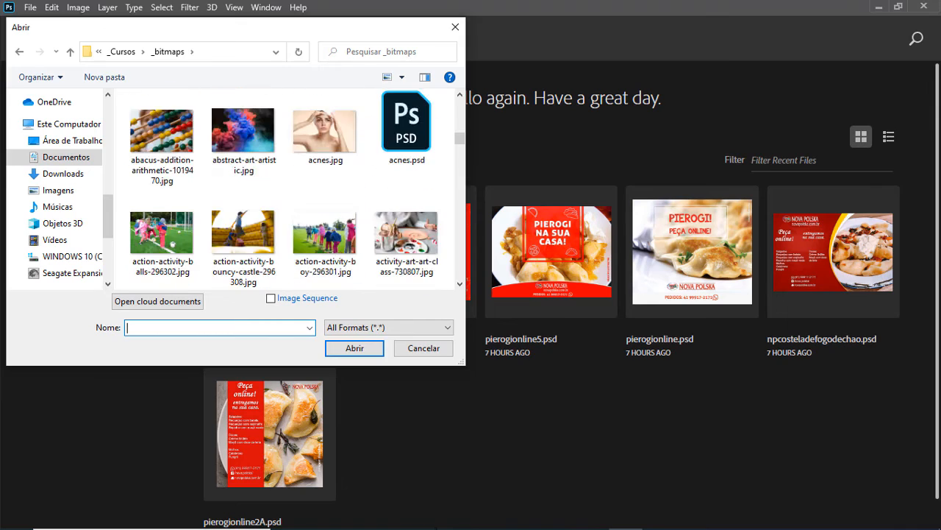
Step: Switch to Google Drive in the browser and look through the image thumbnails in the Photoshop > imagens folder
{"action": "left_click", "coordinate": [390, 516]}
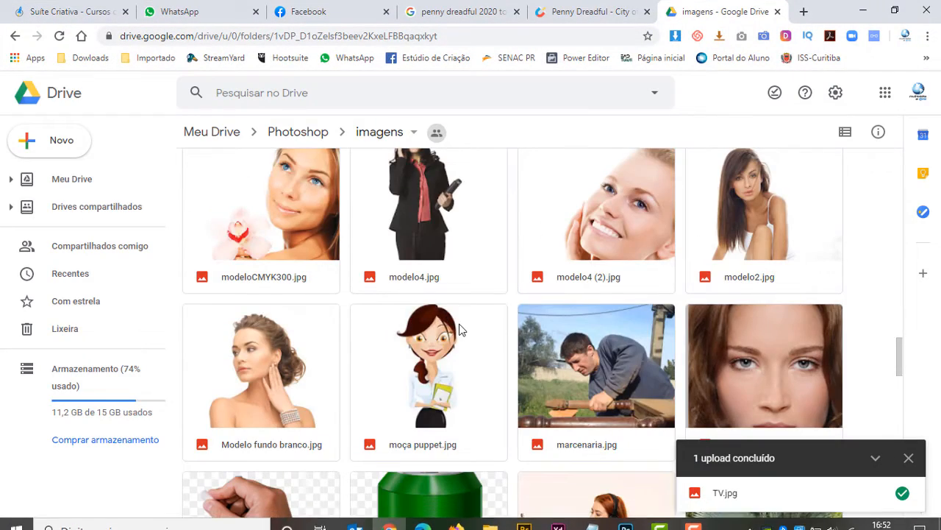
{"action": "scroll", "coordinate": [460, 323], "scroll_direction": "down", "scroll_amount": 7}
{"action": "scroll", "coordinate": [478, 324], "scroll_direction": "down", "scroll_amount": 10}
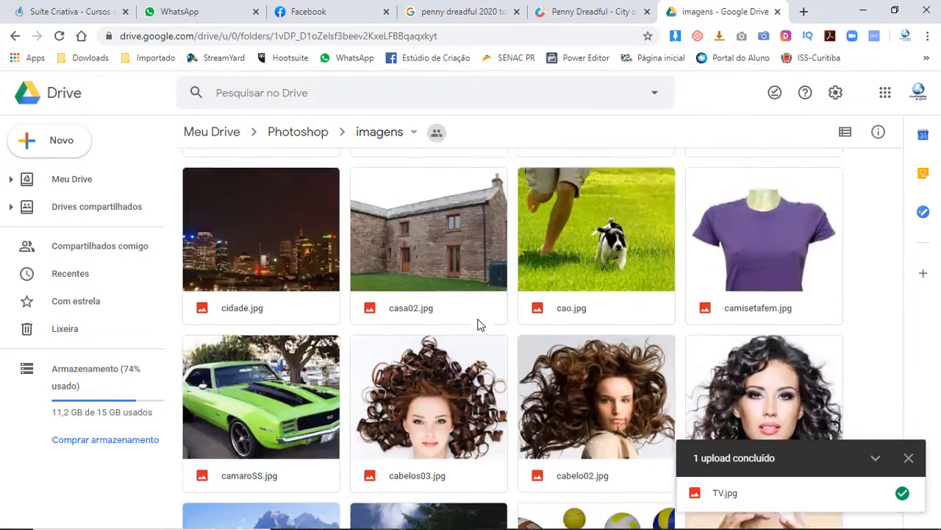
{"action": "left_click", "coordinate": [910, 459]}
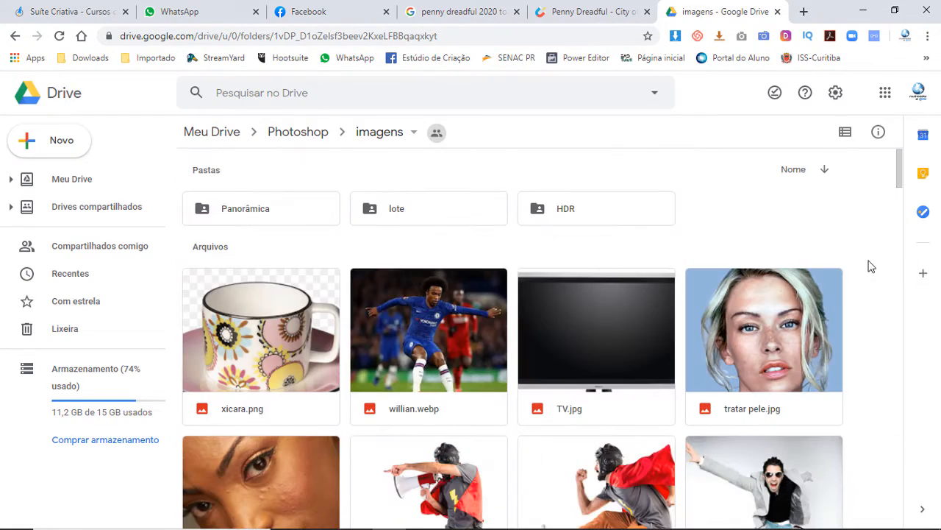
{"action": "left_click_drag", "start_coordinate": [899, 172], "coordinate": [933, 522]}
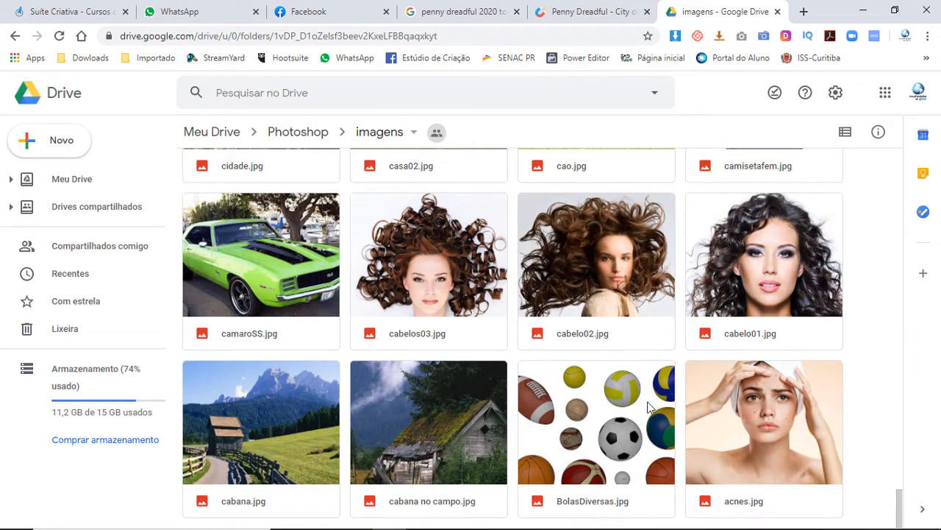
{"action": "scroll", "coordinate": [502, 339], "scroll_direction": "up", "scroll_amount": 3}
{"action": "scroll", "coordinate": [502, 338], "scroll_direction": "up", "scroll_amount": 5}
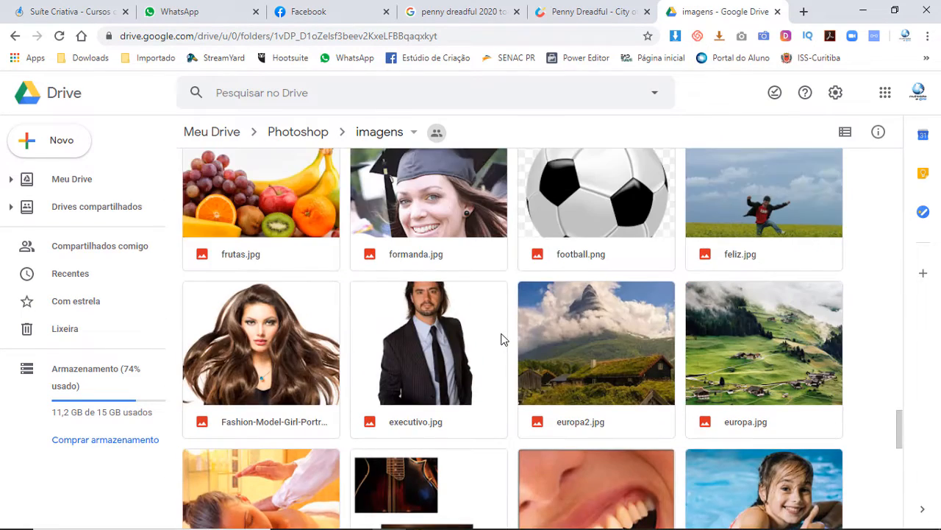
{"action": "scroll", "coordinate": [502, 338], "scroll_direction": "down", "scroll_amount": 1}
Step: Return to Photoshop and open digitalizacao.jpg from the _bitmaps folder
{"action": "left_click", "coordinate": [625, 525]}
{"action": "left_click", "coordinate": [352, 234]}
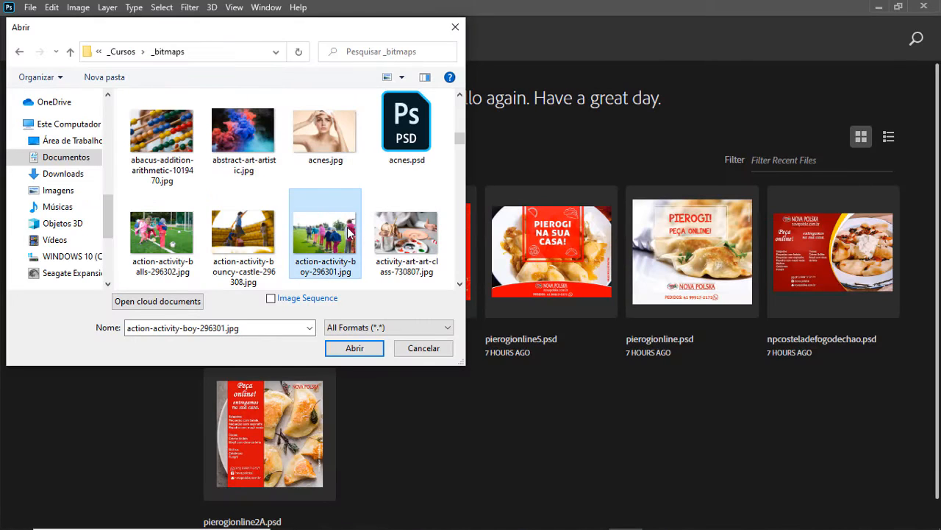
{"action": "key", "text": "d"}
{"action": "double_click", "coordinate": [403, 136]}
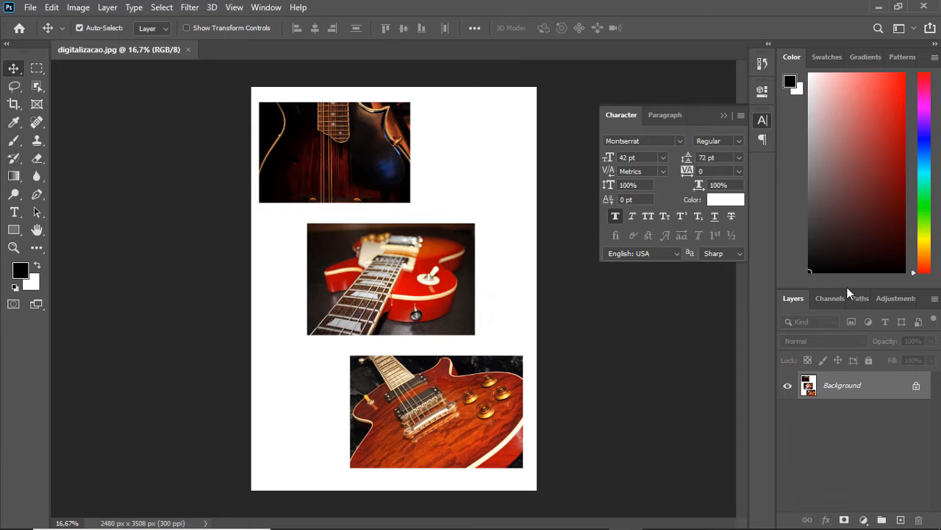
Step: Shorten the Color panel to enlarge the Layers panel, collapse the Character panel, and widen the panel column
{"action": "left_click_drag", "start_coordinate": [846, 285], "coordinate": [840, 154]}
{"action": "left_click", "coordinate": [761, 121]}
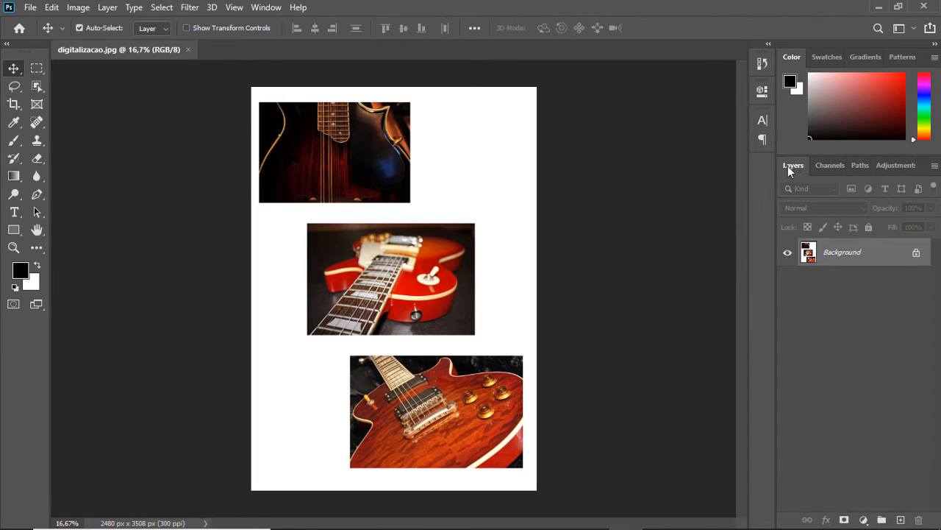
{"action": "left_click_drag", "start_coordinate": [774, 169], "coordinate": [739, 171]}
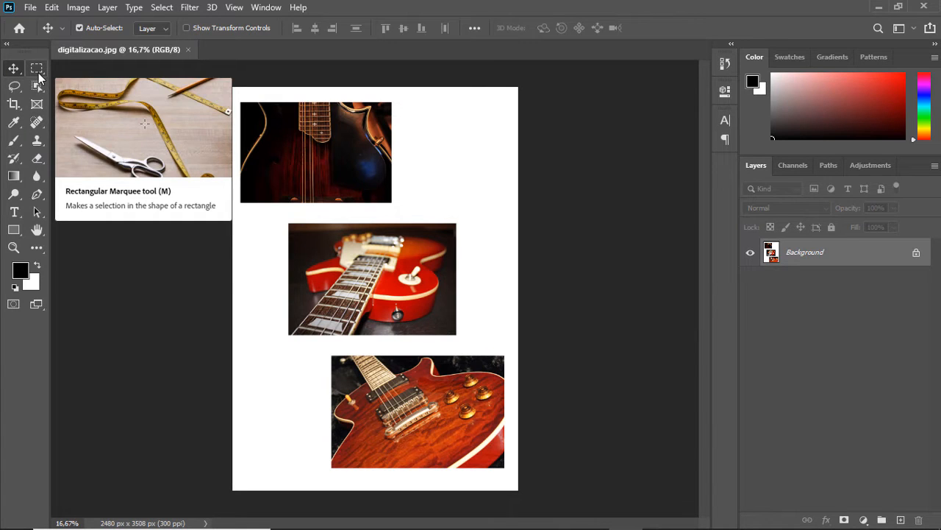
Step: Try the single-column toolbox, restore two columns, and view the marquee tool variants before returning to the Move tool
{"action": "left_click", "coordinate": [7, 45]}
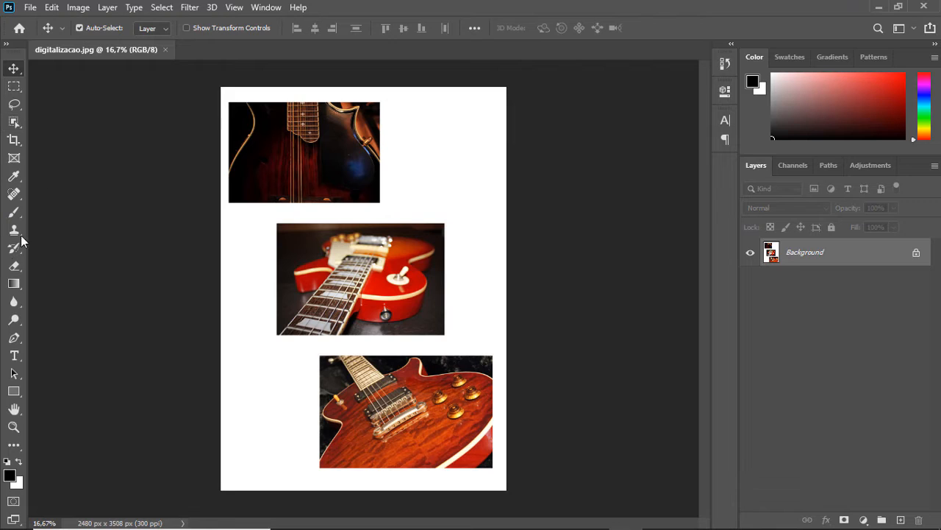
{"action": "left_click", "coordinate": [8, 49]}
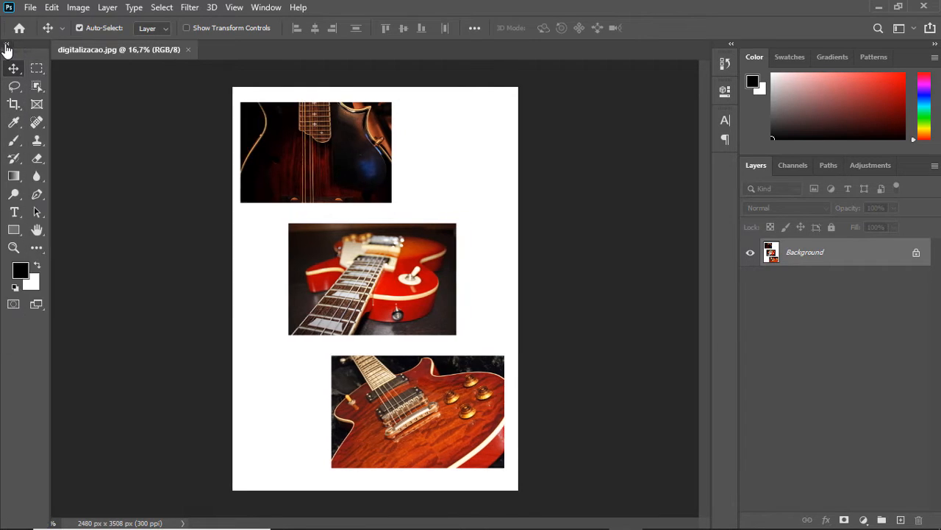
{"action": "left_click", "coordinate": [40, 70]}
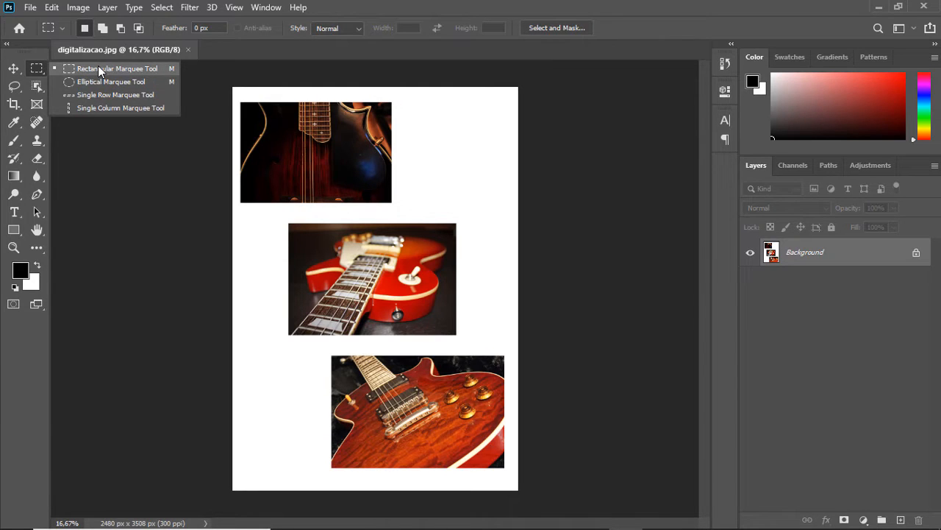
{"action": "left_click", "coordinate": [14, 70]}
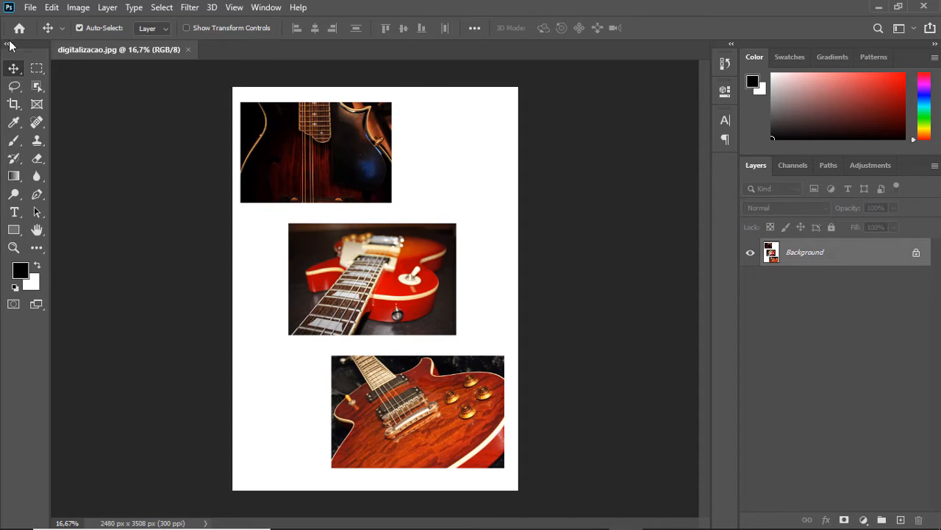
Step: Examine the Move tool's presets, Auto-Select target, transform controls and the additional align and distribute options
{"action": "left_click", "coordinate": [61, 28]}
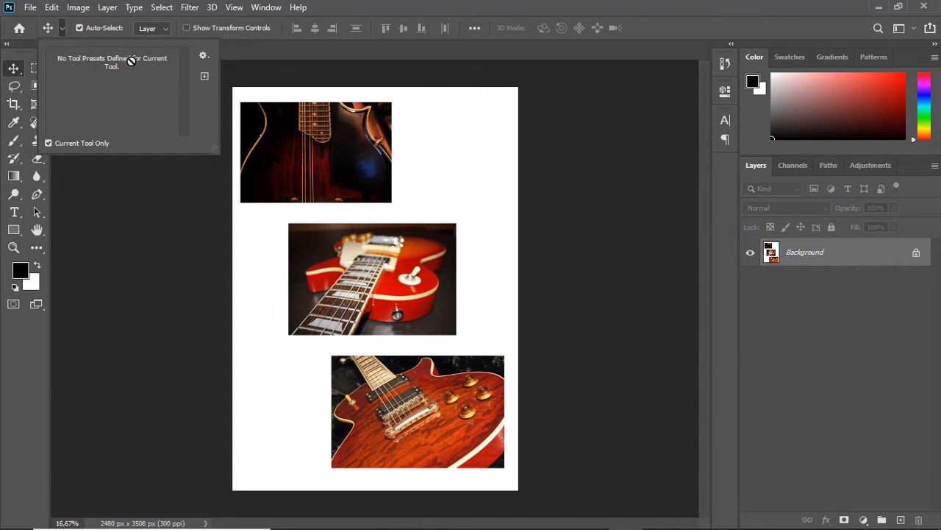
{"action": "left_click", "coordinate": [89, 32]}
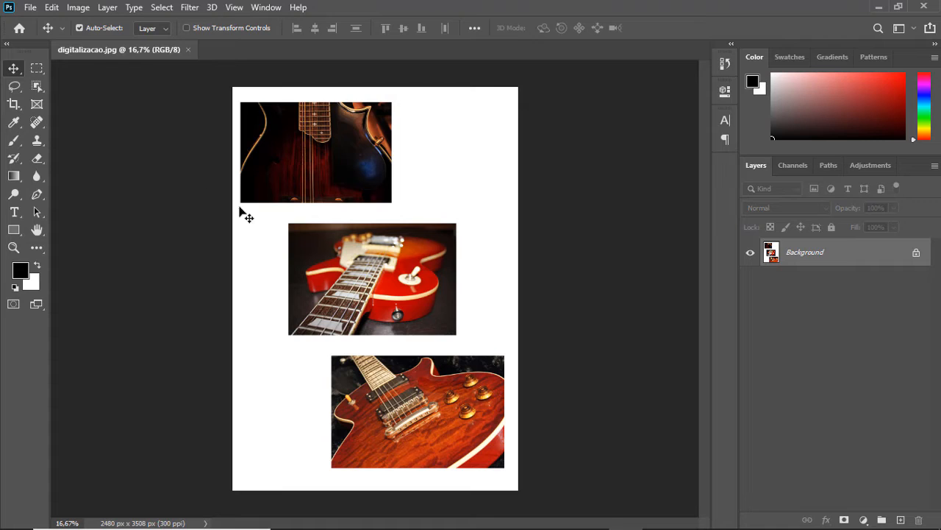
{"action": "left_click", "coordinate": [165, 27]}
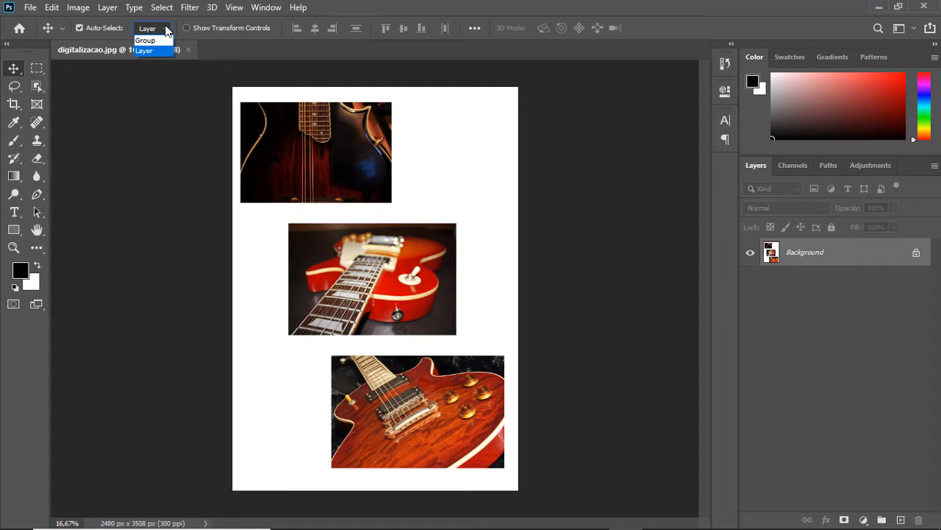
{"action": "left_click", "coordinate": [165, 29]}
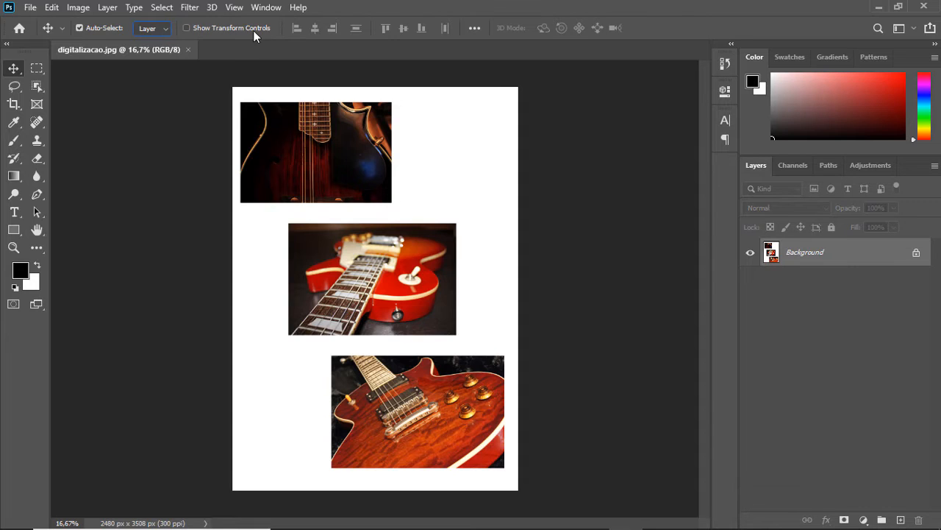
{"action": "left_click", "coordinate": [187, 28]}
{"action": "left_click", "coordinate": [474, 30]}
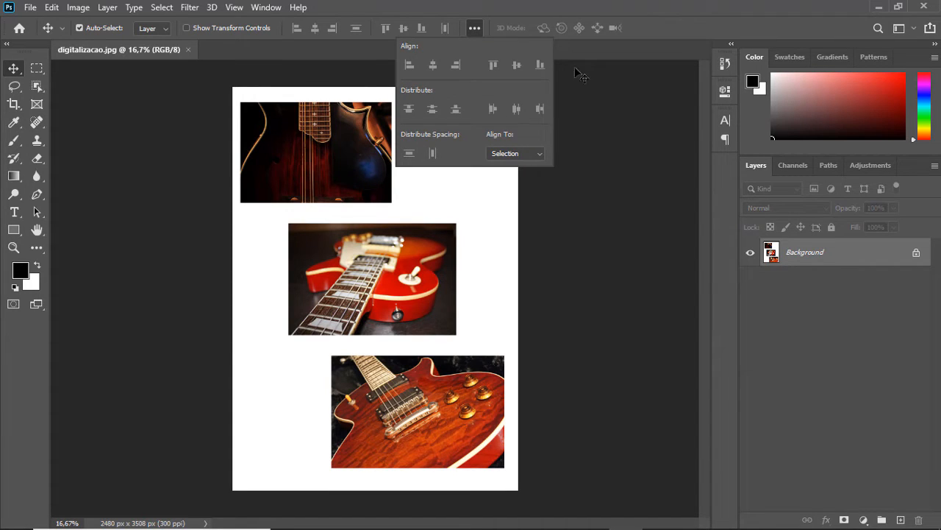
{"action": "left_click", "coordinate": [518, 30]}
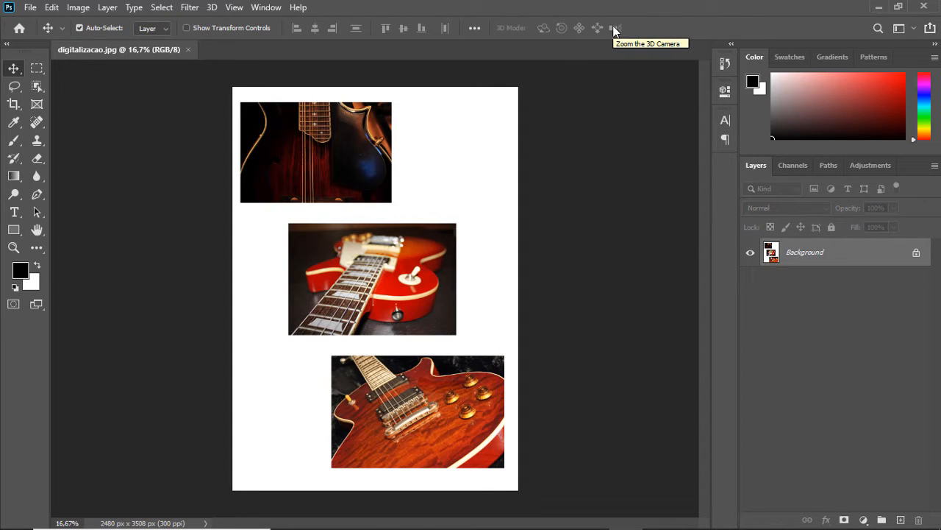
Step: Select the uppermost guitar photo on the scanned page with the Rectangular Marquee tool
{"action": "left_click", "coordinate": [39, 67]}
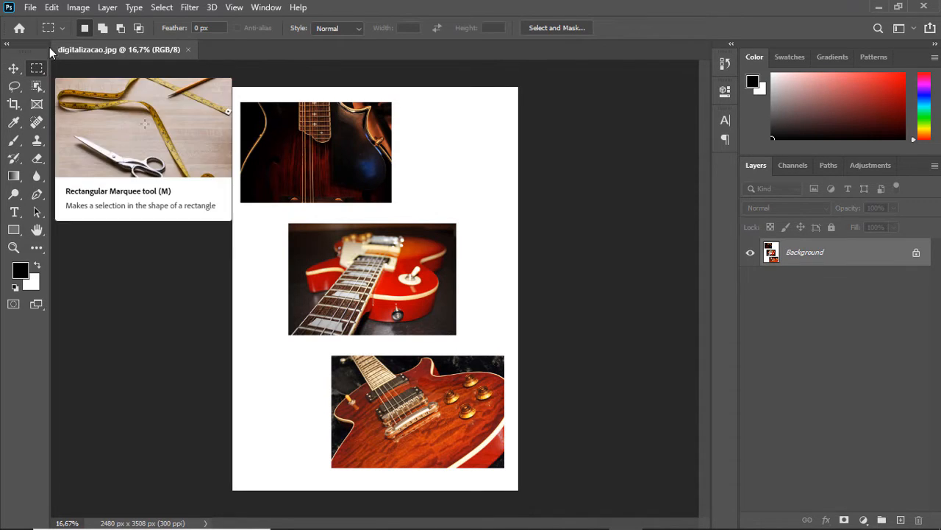
{"action": "left_click", "coordinate": [61, 29]}
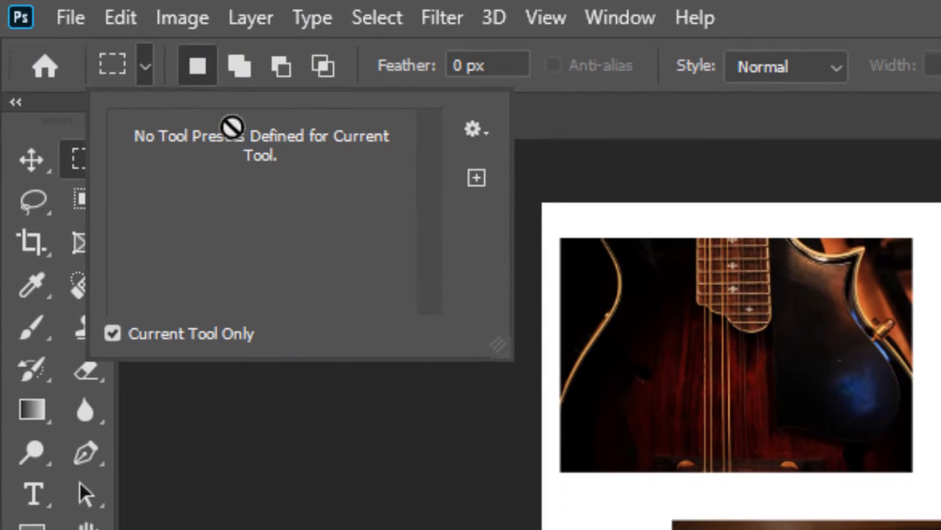
{"action": "left_click", "coordinate": [145, 70]}
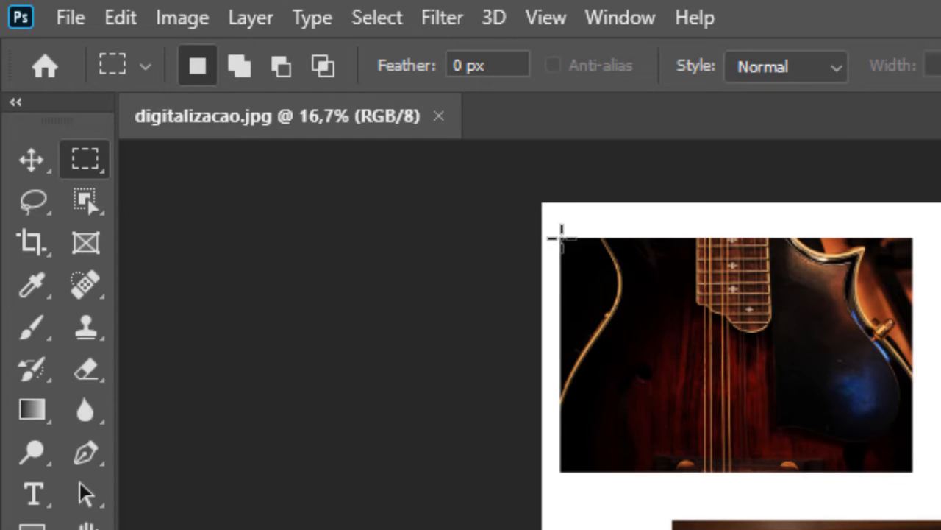
{"action": "left_click_drag", "start_coordinate": [559, 238], "coordinate": [910, 474]}
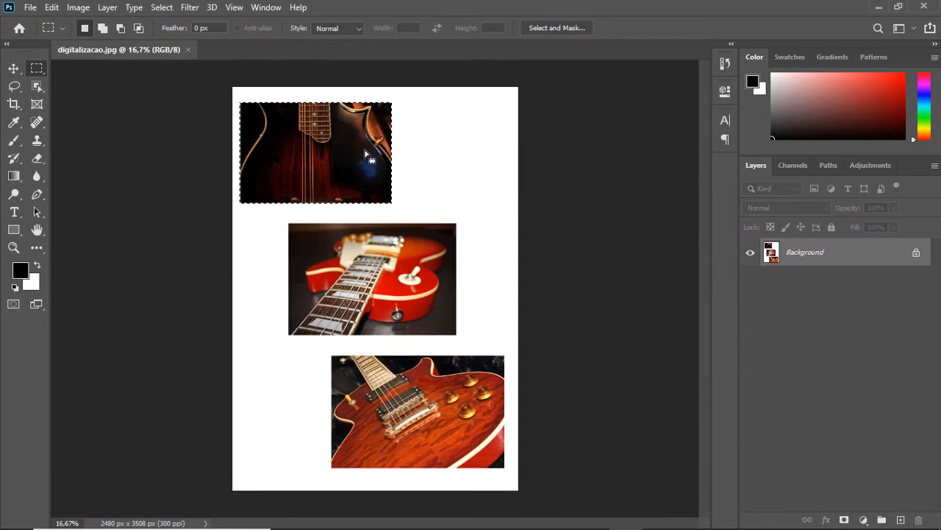
Step: Fill the selected guitar photo with Content-Aware at 100% opacity in Normal mode, and undo the fill
{"action": "key", "text": "shift+F5"}
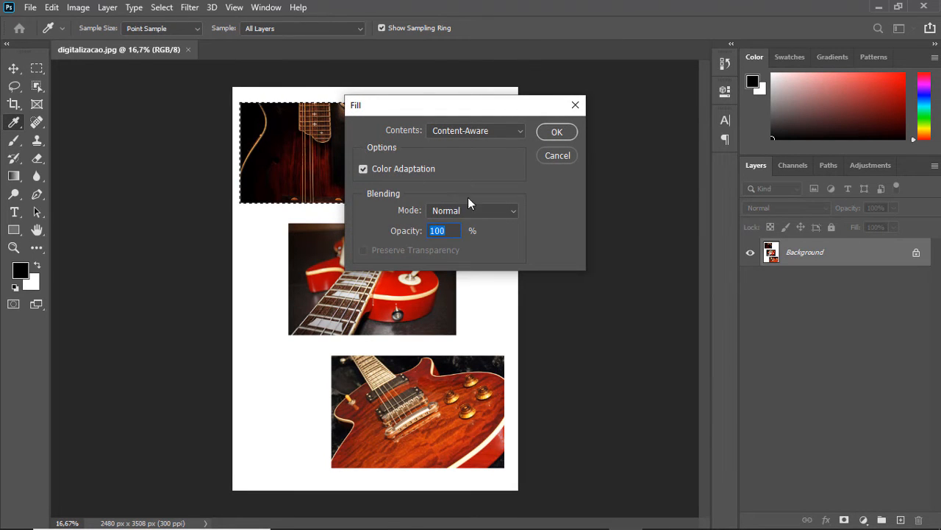
{"action": "left_click", "coordinate": [568, 133]}
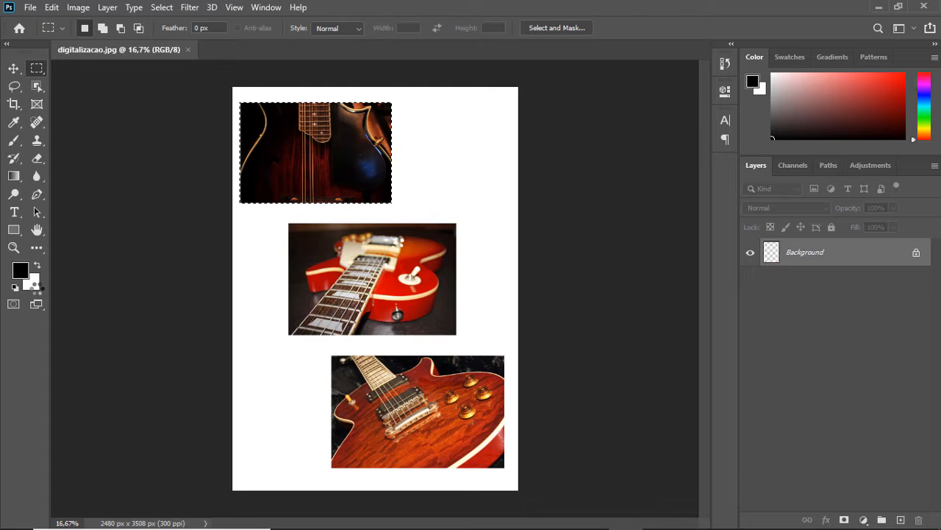
{"action": "key", "text": "BackSpace"}
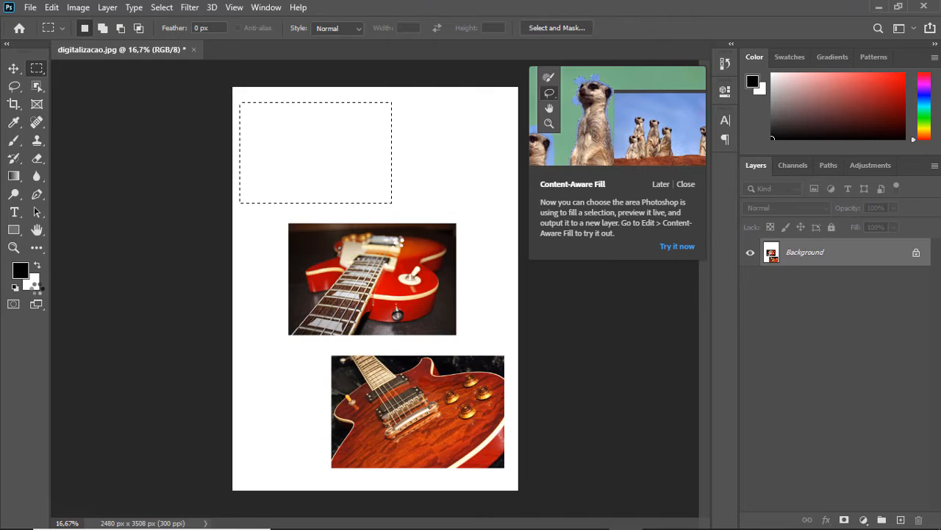
{"action": "key", "text": "ctrl+z"}
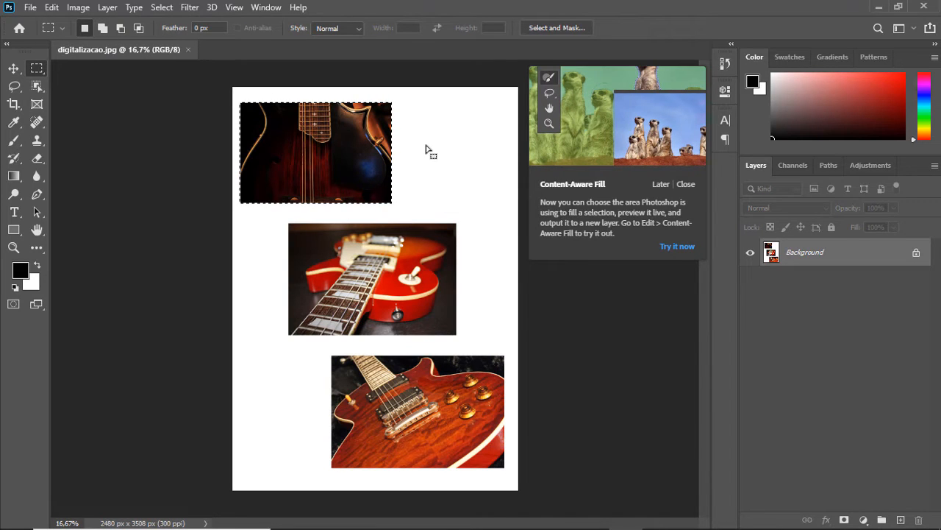
Step: Move the selection outline onto the lowest guitar photo, then deselect and reselect it
{"action": "left_click_drag", "start_coordinate": [344, 145], "coordinate": [404, 404]}
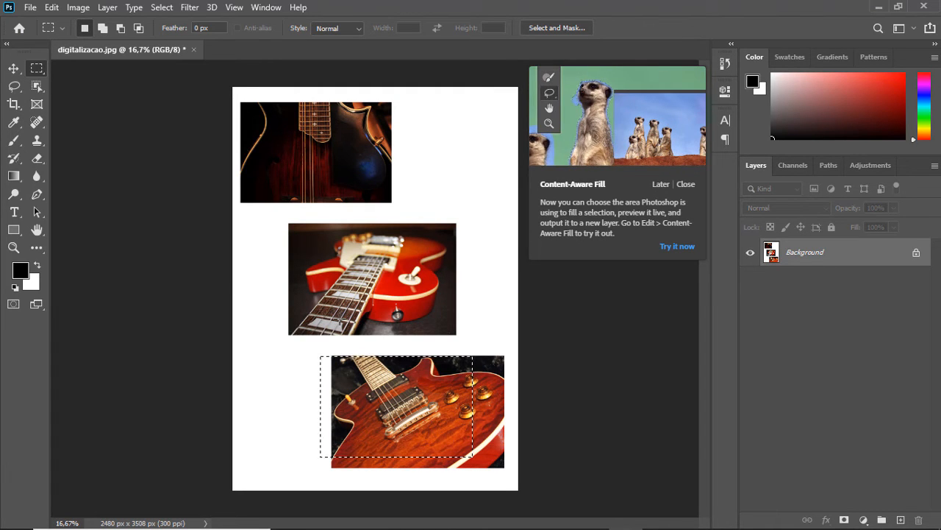
{"action": "key", "text": "ctrl+d"}
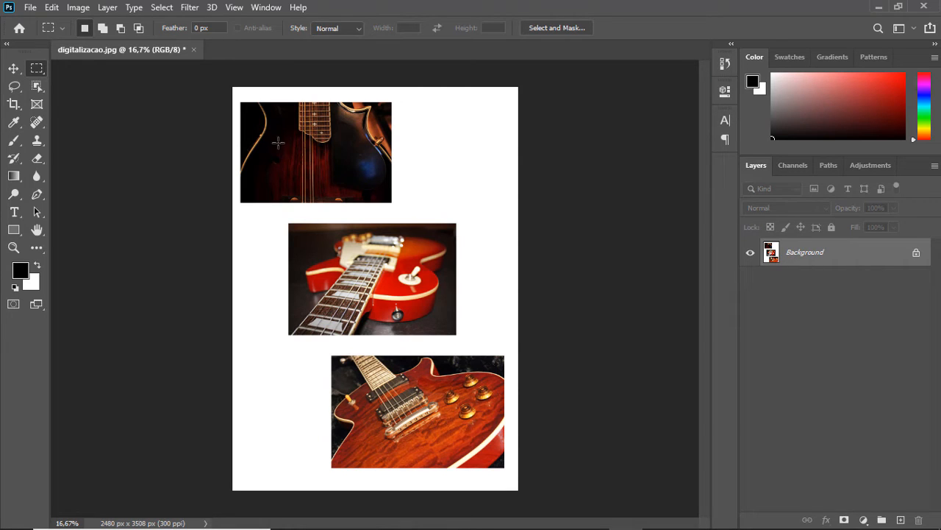
{"action": "left_click", "coordinate": [163, 8]}
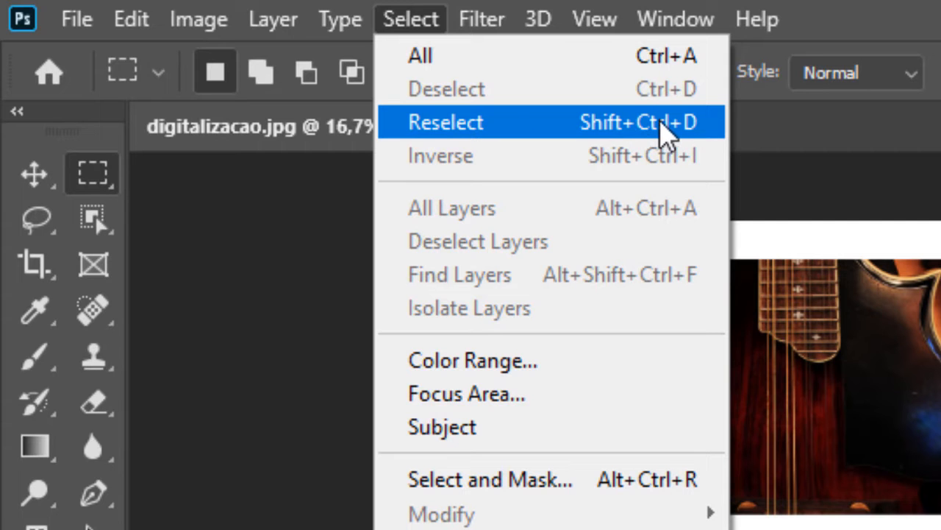
{"action": "left_click", "coordinate": [612, 126]}
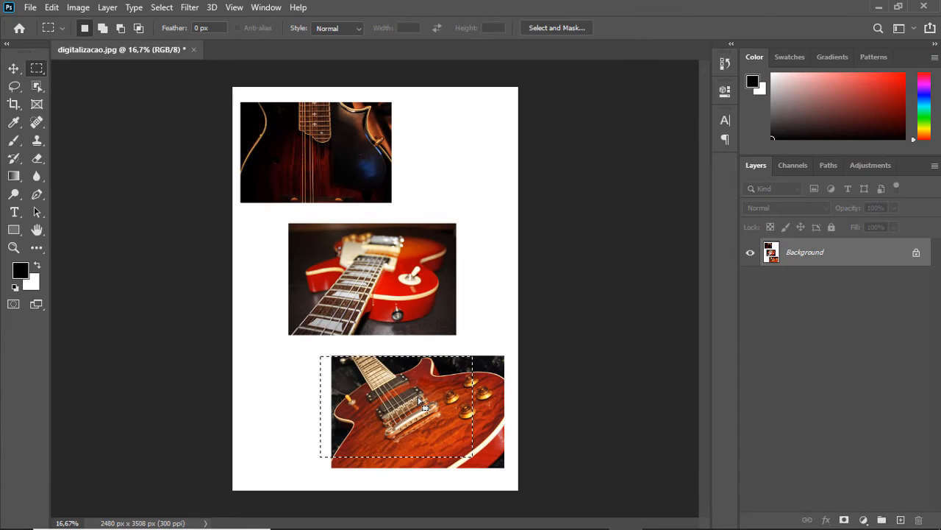
Step: Select the uppermost guitar photo, add the middle photo to the selection, and deselect both
{"action": "key", "text": "ctrl+d"}
{"action": "left_click_drag", "start_coordinate": [241, 101], "coordinate": [390, 204]}
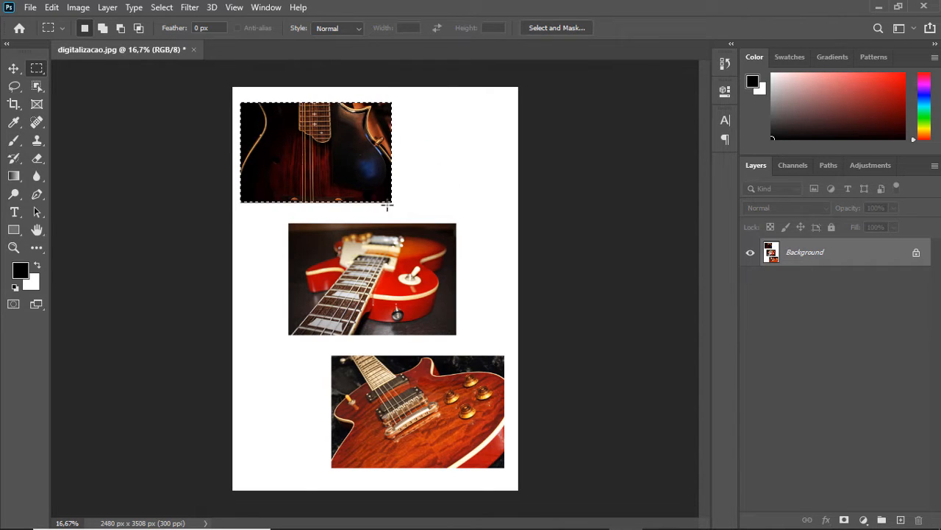
{"action": "key", "text": "shift"}
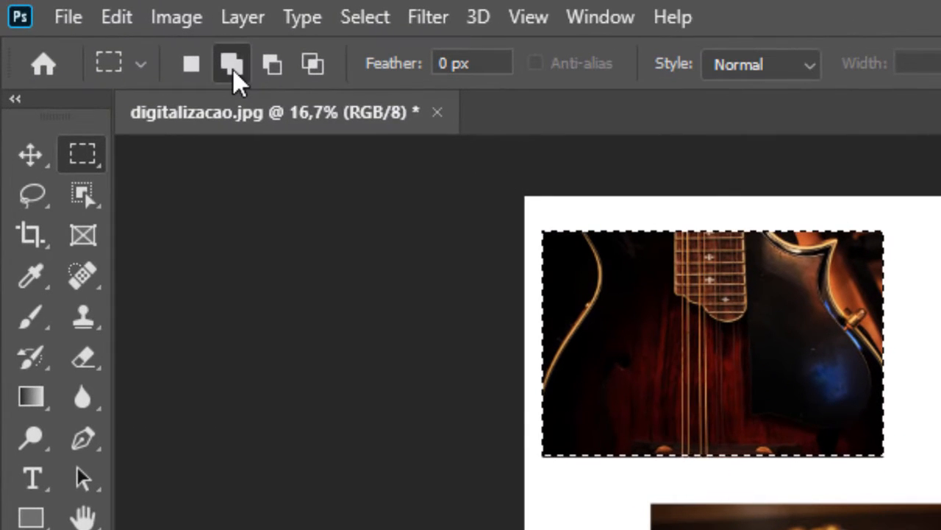
{"action": "key", "text": "shift"}
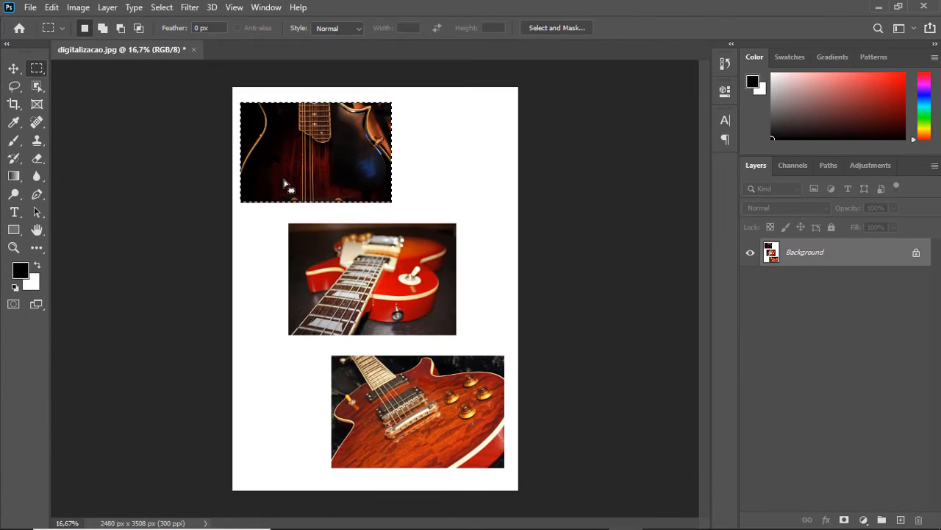
{"action": "left_click", "coordinate": [107, 31]}
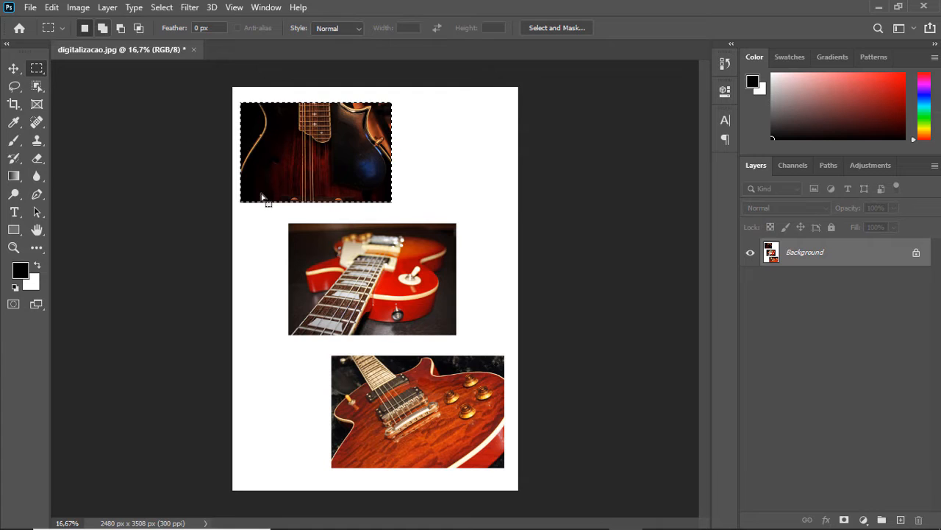
{"action": "left_click_drag", "start_coordinate": [288, 223], "coordinate": [459, 337]}
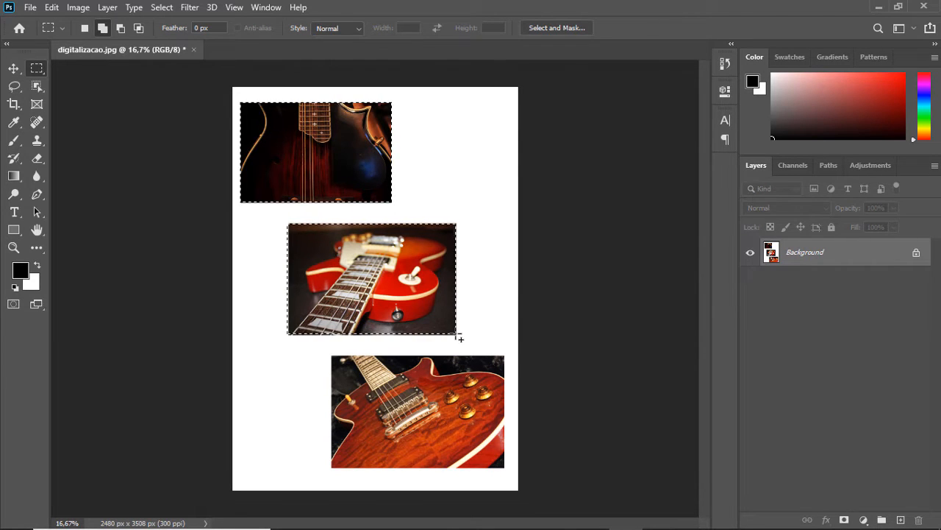
{"action": "left_click", "coordinate": [459, 337]}
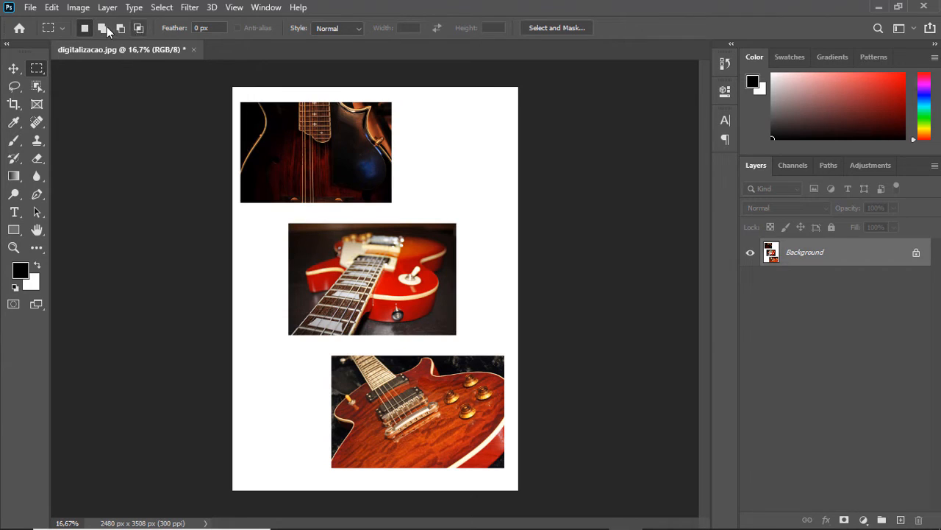
Step: Draw individual rectangular selections on the uppermost photo, the blank area beside it and the middle photo
{"action": "left_click_drag", "start_coordinate": [273, 106], "coordinate": [337, 156]}
{"action": "left_click_drag", "start_coordinate": [425, 141], "coordinate": [473, 186]}
{"action": "left_click_drag", "start_coordinate": [382, 234], "coordinate": [438, 297]}
{"action": "left_click_drag", "start_coordinate": [327, 296], "coordinate": [346, 313]}
Step: Combine all three guitar photos into one selection with Add to selection, then deselect and return to New selection mode
{"action": "left_click", "coordinate": [100, 32]}
{"action": "left_click_drag", "start_coordinate": [241, 101], "coordinate": [392, 201]}
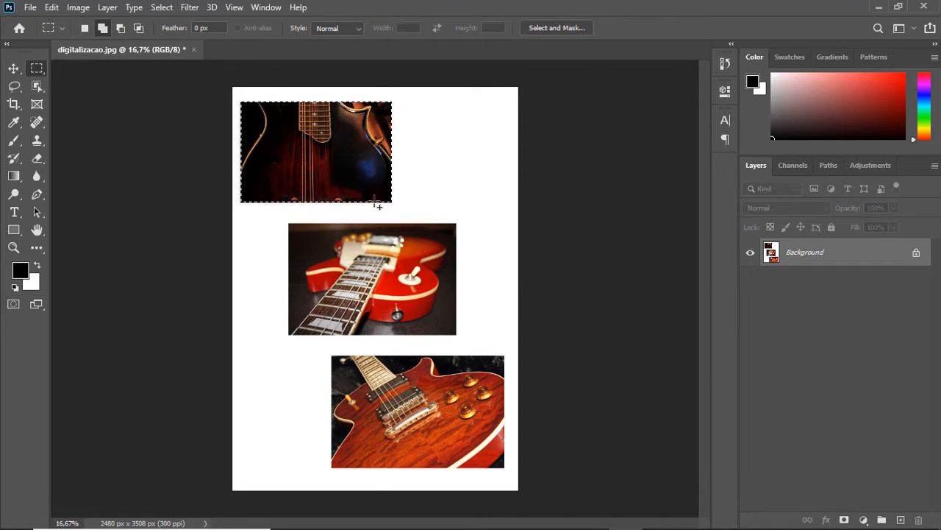
{"action": "left_click_drag", "start_coordinate": [289, 223], "coordinate": [456, 335]}
{"action": "left_click_drag", "start_coordinate": [331, 356], "coordinate": [505, 467]}
{"action": "left_click", "coordinate": [157, 140]}
{"action": "left_click", "coordinate": [85, 29]}
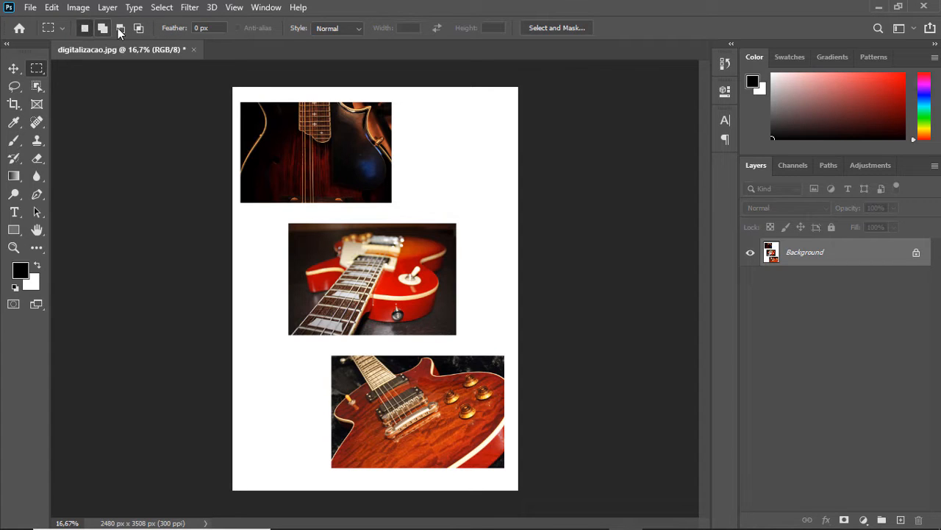
Step: Select the middle guitar photo with the blank area beside it, and draw a second rectangle overlapping the photo's right edge
{"action": "left_click", "coordinate": [119, 30]}
{"action": "left_click_drag", "start_coordinate": [289, 222], "coordinate": [506, 335]}
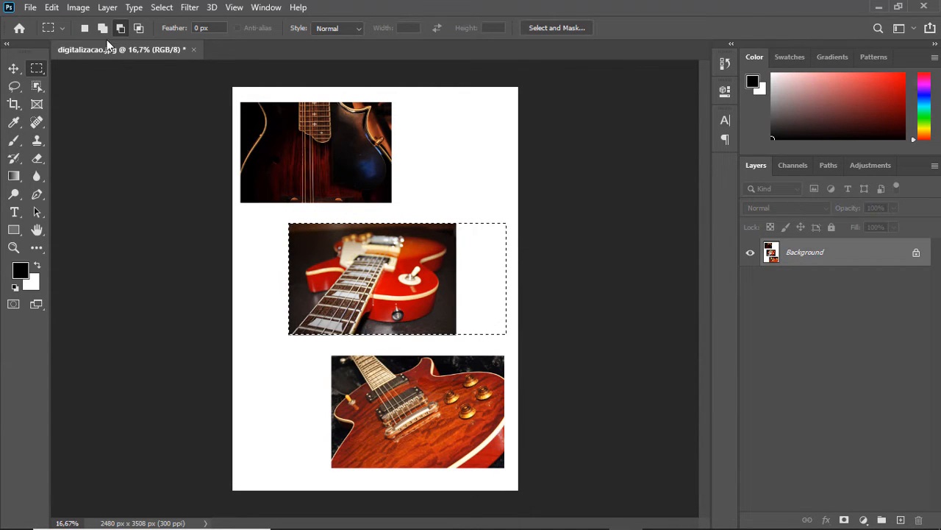
{"action": "left_click", "coordinate": [85, 29]}
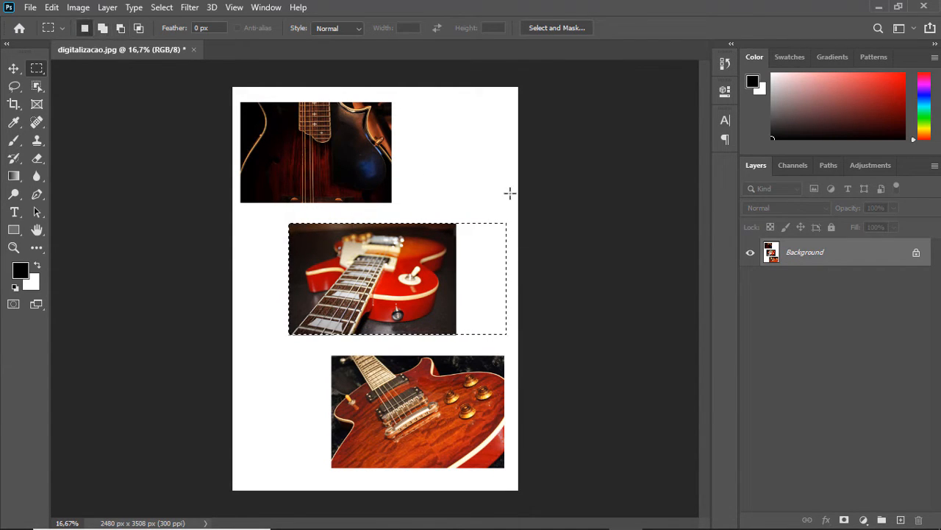
{"action": "key", "text": "shift+alt"}
{"action": "left_click_drag", "start_coordinate": [497, 245], "coordinate": [458, 343]}
Step: Try Intersect with selection using several rectangles over the middle guitar photo, then return to New selection mode
{"action": "left_click", "coordinate": [138, 28]}
{"action": "left_click_drag", "start_coordinate": [459, 214], "coordinate": [401, 287]}
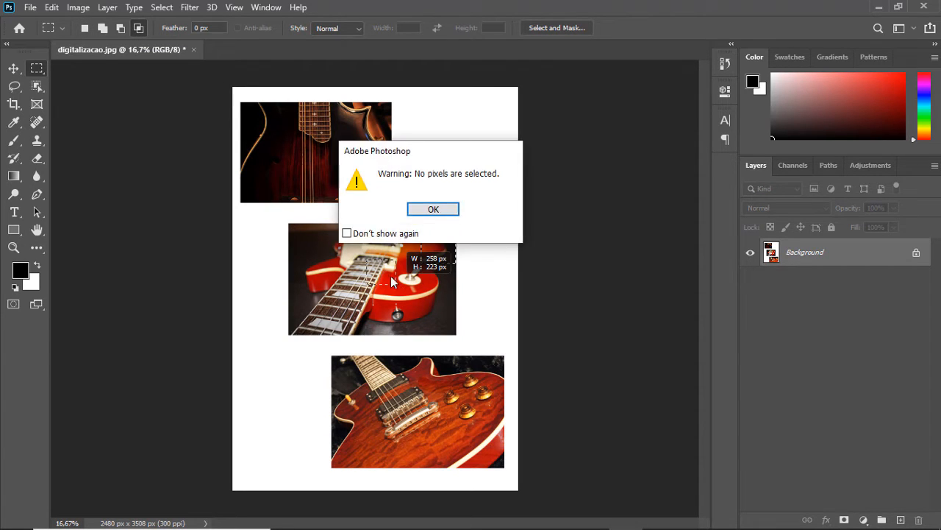
{"action": "left_click", "coordinate": [412, 212]}
{"action": "left_click_drag", "start_coordinate": [432, 237], "coordinate": [345, 303]}
{"action": "left_click_drag", "start_coordinate": [374, 217], "coordinate": [405, 266]}
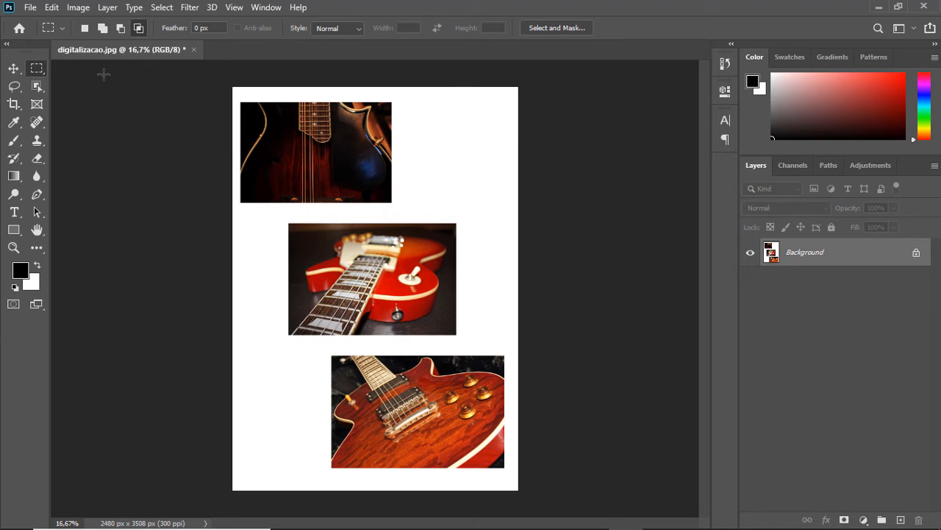
{"action": "left_click", "coordinate": [85, 28]}
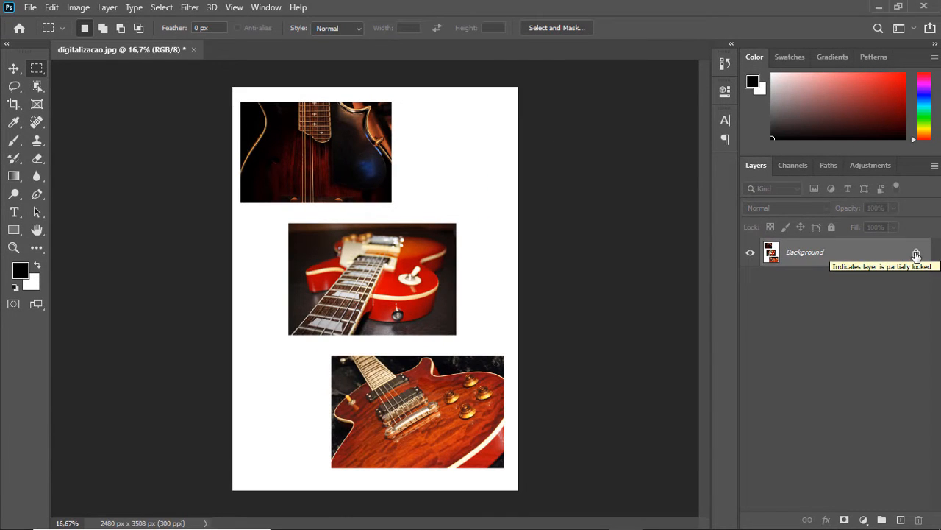
Step: Unlock the Background layer, shift the whole page to the left with the Move tool, and undo the move
{"action": "left_click", "coordinate": [916, 254]}
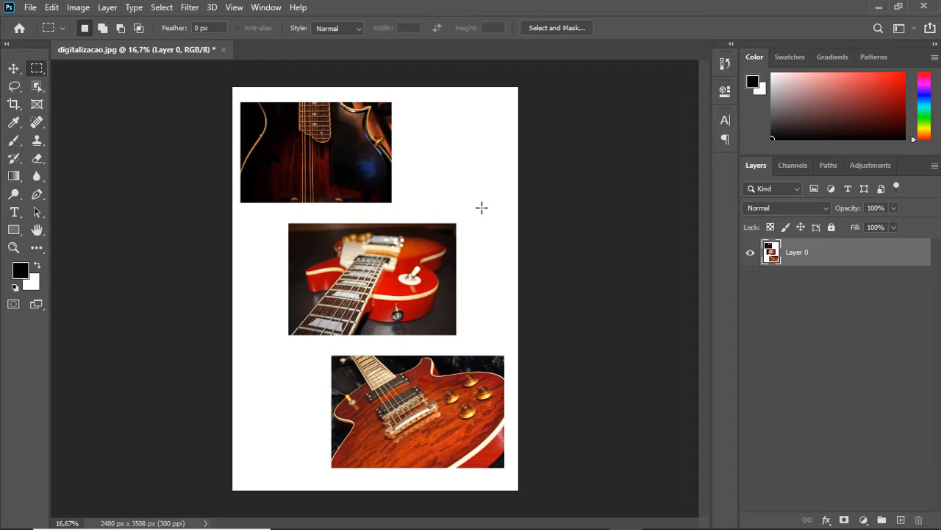
{"action": "left_click", "coordinate": [14, 70]}
{"action": "left_click_drag", "start_coordinate": [439, 170], "coordinate": [322, 172]}
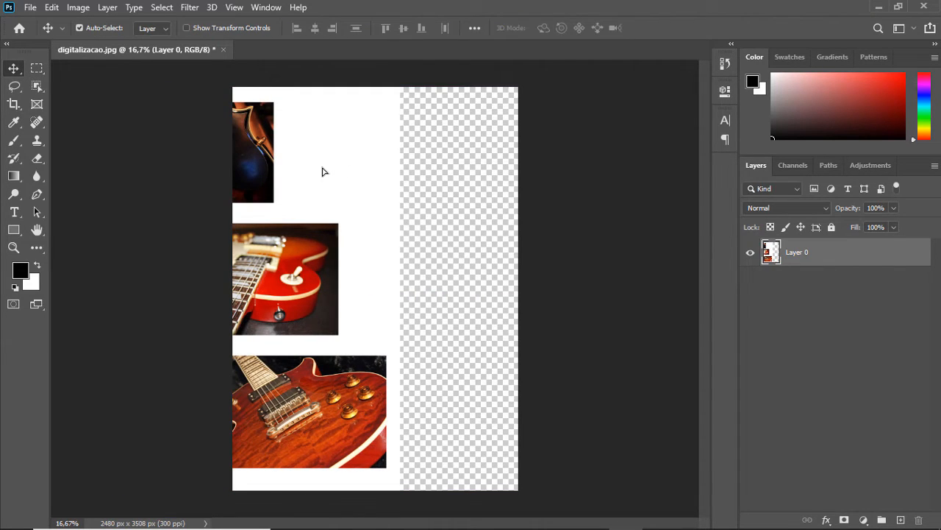
{"action": "key", "text": "ctrl+z"}
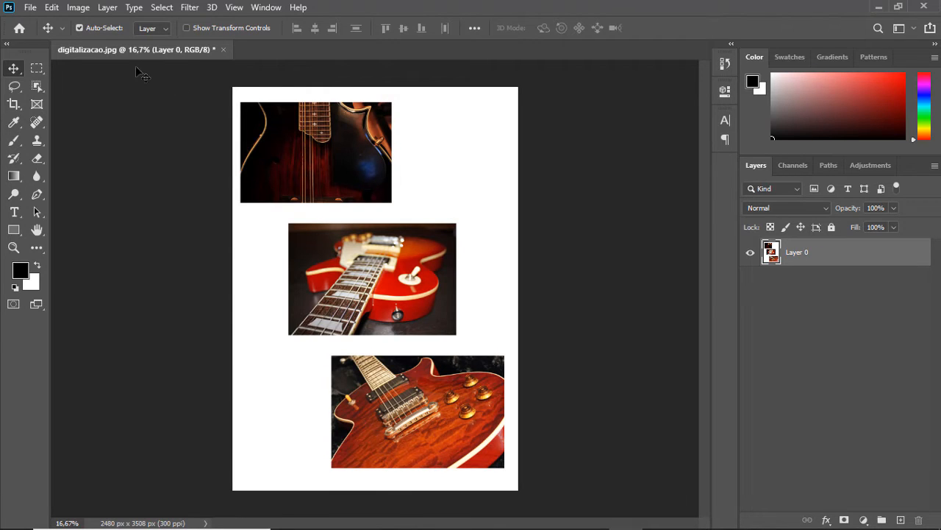
Step: Delete a rectangular area from the center of the middle guitar photo, then undo the deletion and deselect
{"action": "left_click", "coordinate": [35, 69]}
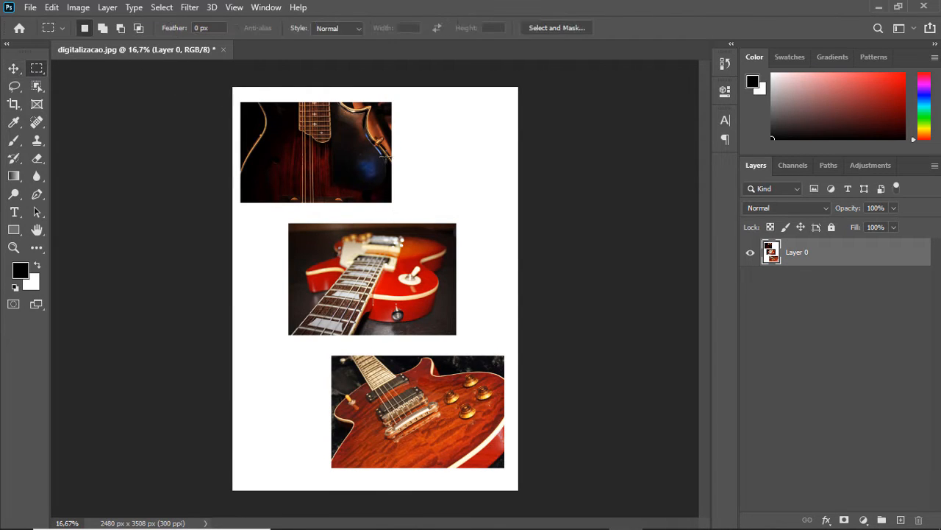
{"action": "left_click_drag", "start_coordinate": [323, 235], "coordinate": [430, 315]}
{"action": "key", "text": "Delete"}
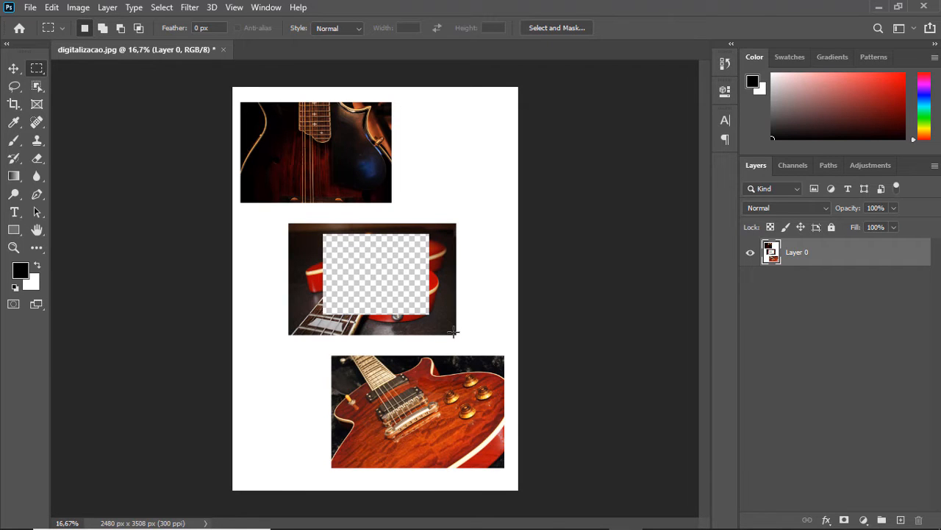
{"action": "key", "text": "ctrl+plus"}
{"action": "key", "text": "ctrl+plus"}
{"action": "key", "text": "ctrl+plus"}
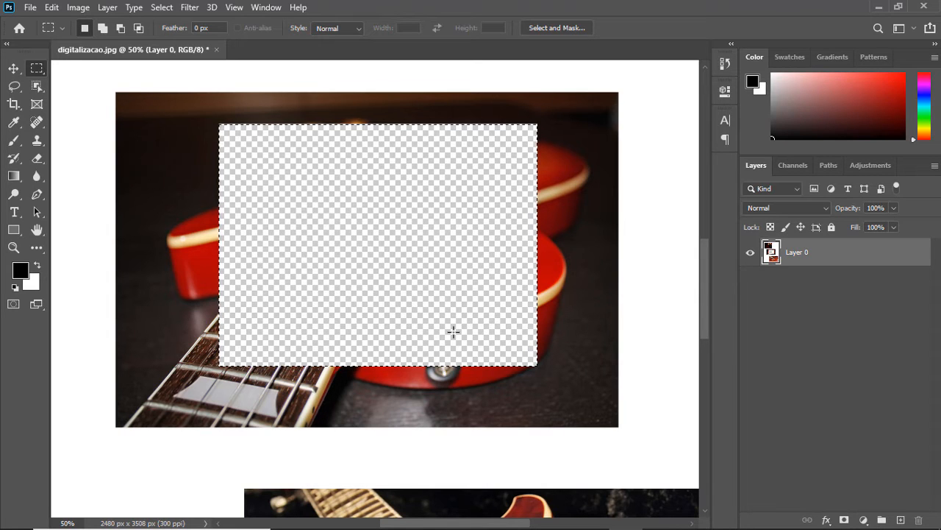
{"action": "key", "text": "ctrl+z"}
{"action": "key", "text": "ctrl+d"}
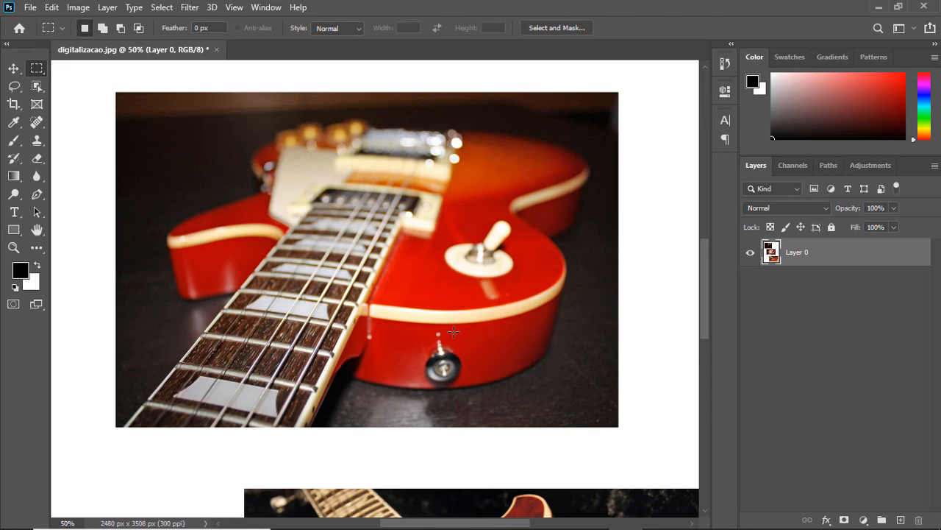
Step: Set the marquee feather to 20 px, delete a feathered rectangle from the middle guitar photo, and undo the deletion
{"action": "left_click", "coordinate": [218, 30]}
{"action": "left_click_drag", "start_coordinate": [192, 105], "coordinate": [566, 400]}
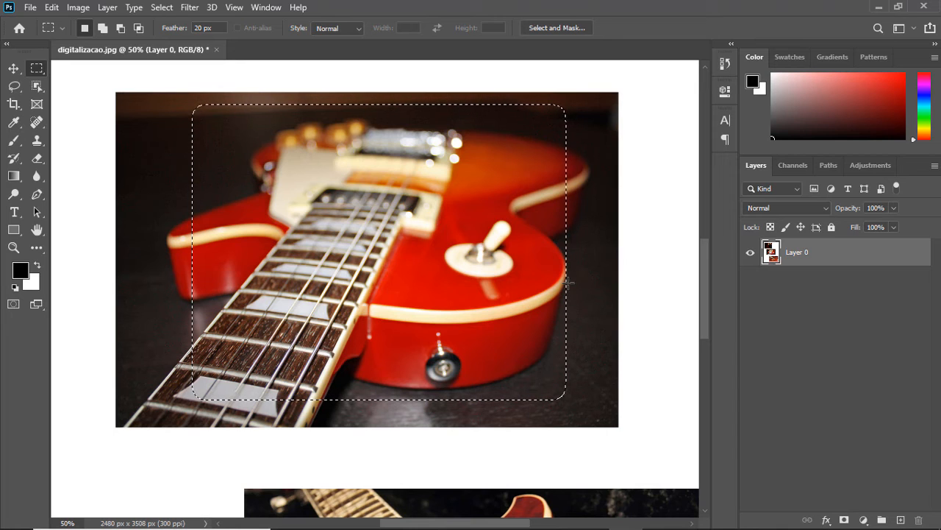
{"action": "key", "text": "Delete"}
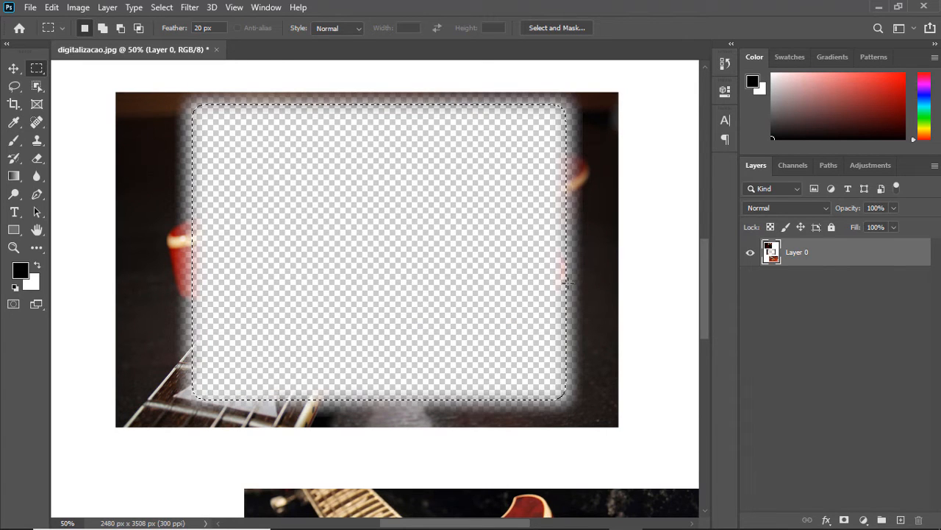
{"action": "key", "text": "ctrl+d"}
{"action": "key", "text": "ctrl+z"}
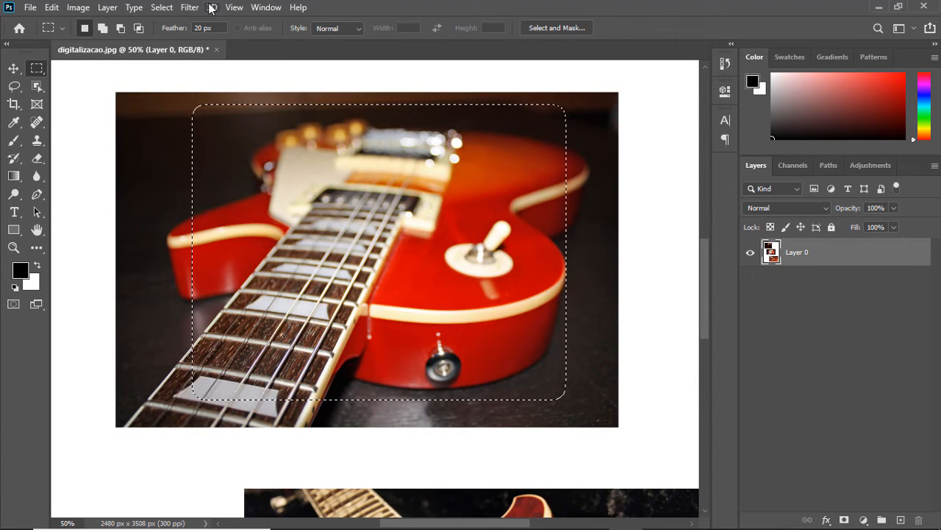
Step: Set the marquee feather to 0 px, clear the selection, and choose the Normal style
{"action": "left_click", "coordinate": [210, 28]}
{"action": "type", "text": "0"}
{"action": "key", "text": "Return"}
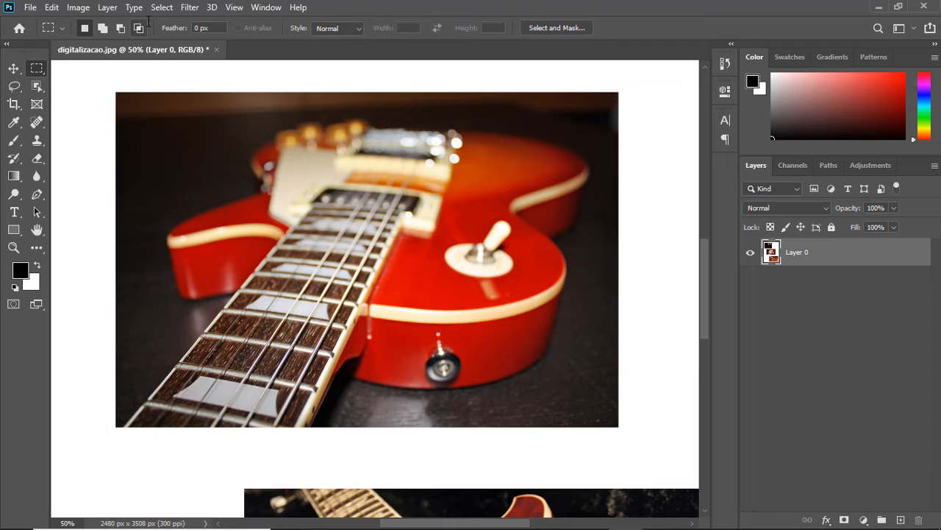
{"action": "left_click", "coordinate": [322, 29]}
{"action": "left_click", "coordinate": [338, 40]}
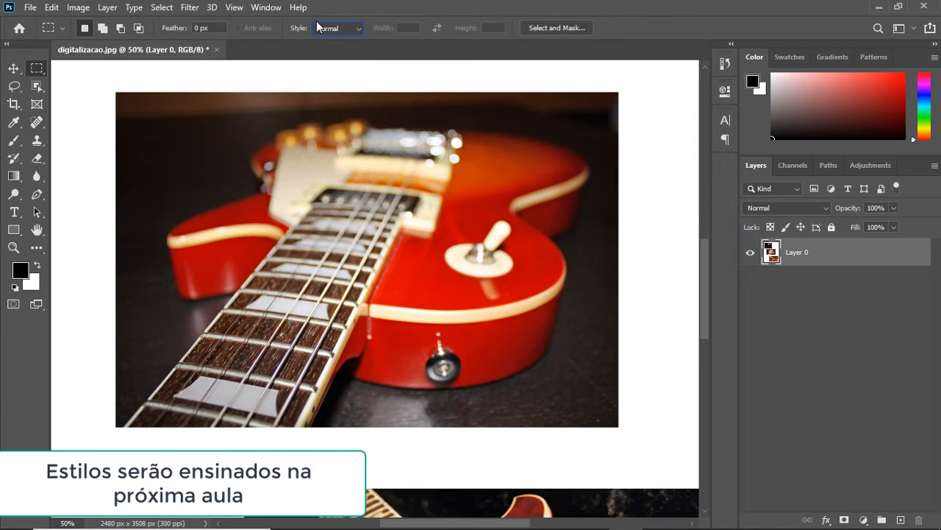
Step: Draw a free rectangular selection and several square ones on the middle photo, including one around the output jack, and deselect
{"action": "left_click_drag", "start_coordinate": [184, 100], "coordinate": [417, 233]}
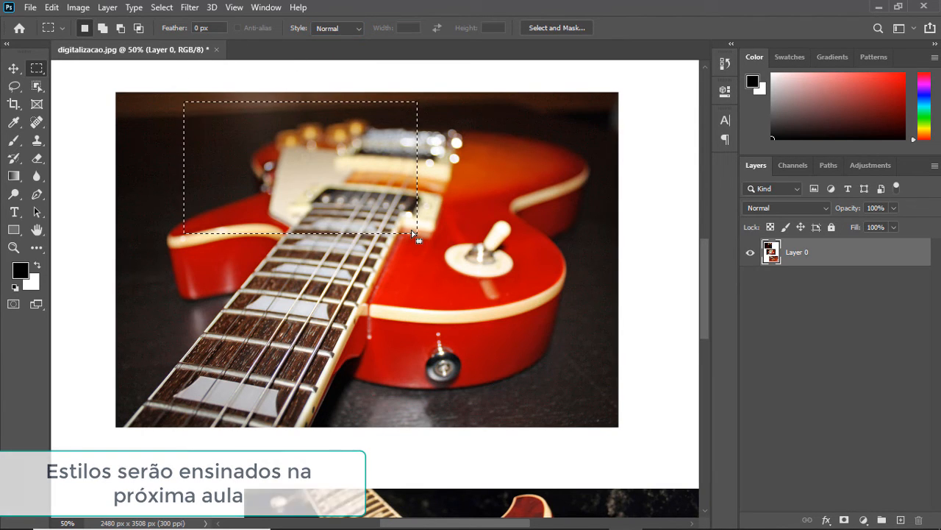
{"action": "left_click", "coordinate": [242, 169]}
{"action": "left_click_drag", "start_coordinate": [211, 125], "coordinate": [260, 174]}
{"action": "left_click", "coordinate": [243, 165]}
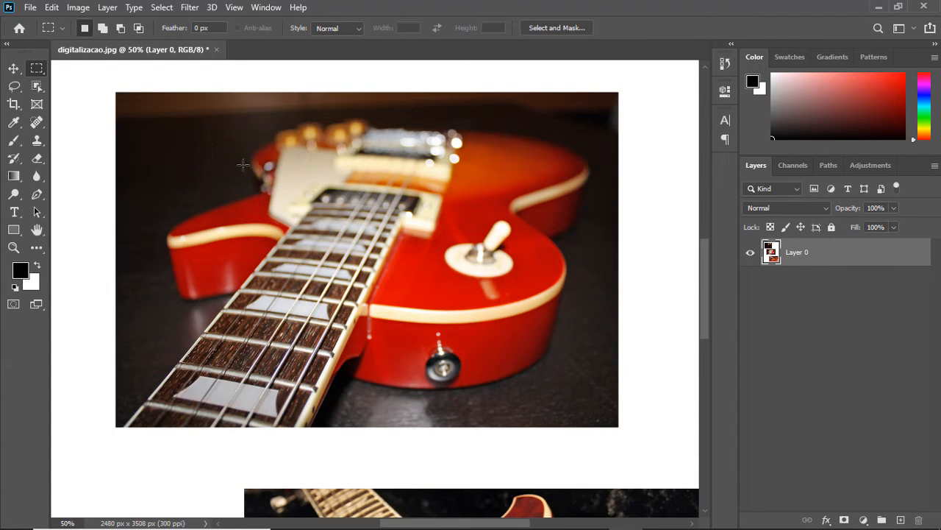
{"action": "left_click_drag", "start_coordinate": [208, 132], "coordinate": [242, 166]}
{"action": "left_click_drag", "start_coordinate": [423, 338], "coordinate": [470, 385]}
{"action": "left_click", "coordinate": [486, 253]}
Step: Draw a square selection outward from the center of the guitar's toggle switch, draw another rectangle around it, and deselect
{"action": "left_click_drag", "start_coordinate": [478, 253], "coordinate": [486, 265]}
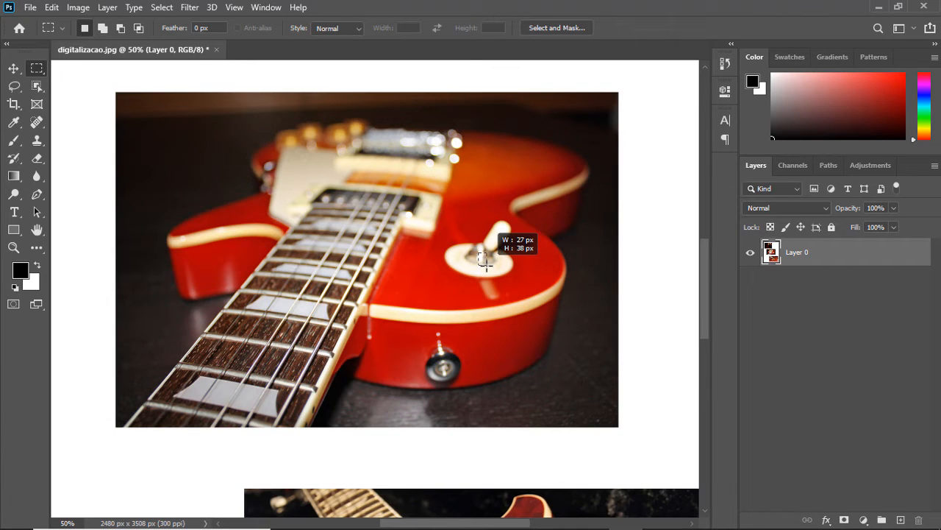
{"action": "left_click_drag", "start_coordinate": [487, 267], "coordinate": [524, 293]}
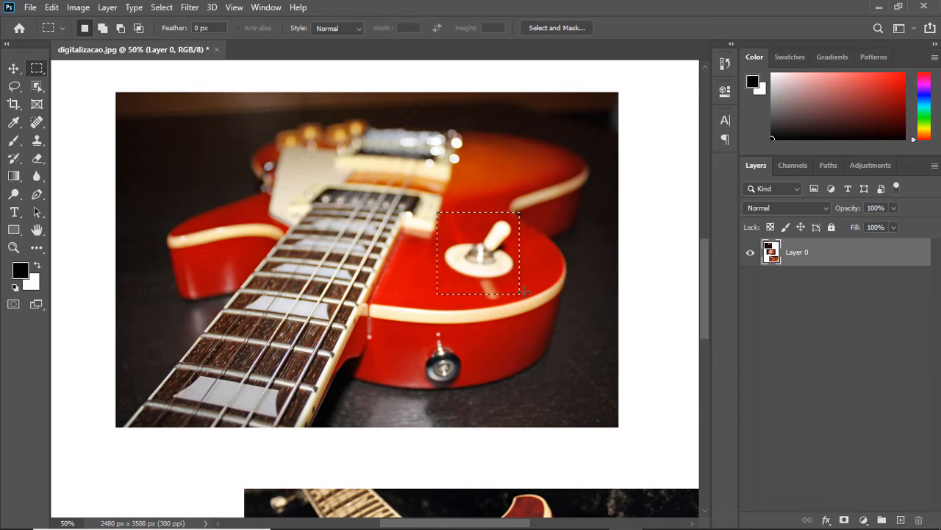
{"action": "left_click_drag", "start_coordinate": [431, 226], "coordinate": [528, 314]}
{"action": "left_click", "coordinate": [478, 269]}
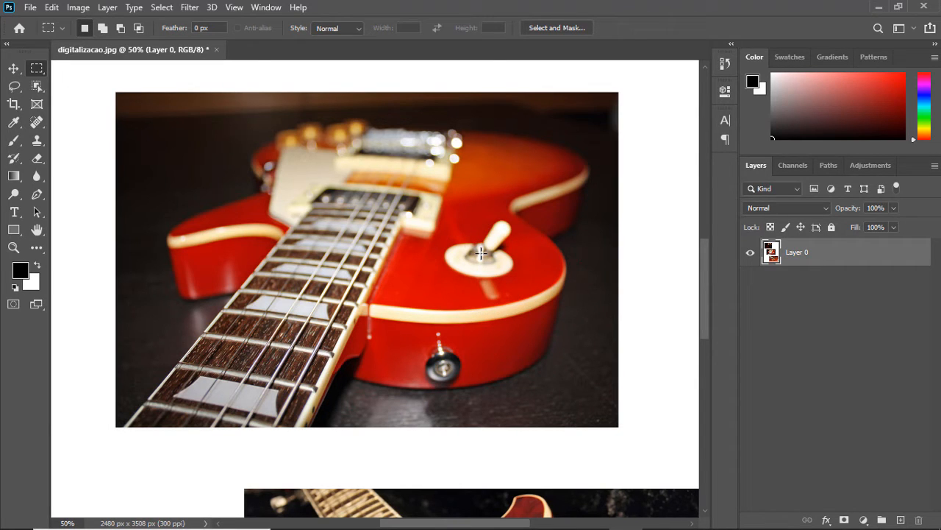
Step: Select a centered square around the toggle switch, add an overlapping square, modify the selection with two more rectangles, and deselect
{"action": "left_click_drag", "start_coordinate": [503, 274], "coordinate": [536, 293]}
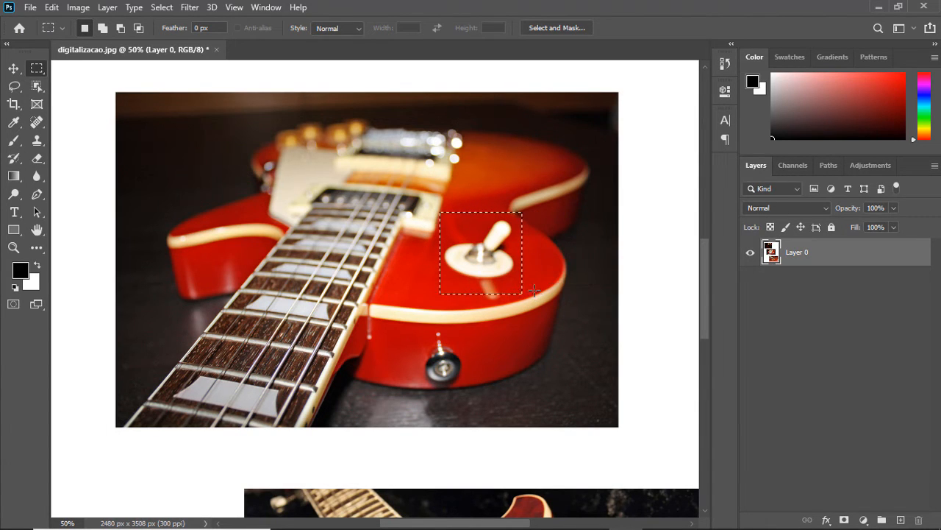
{"action": "left_click_drag", "start_coordinate": [380, 197], "coordinate": [445, 262]}
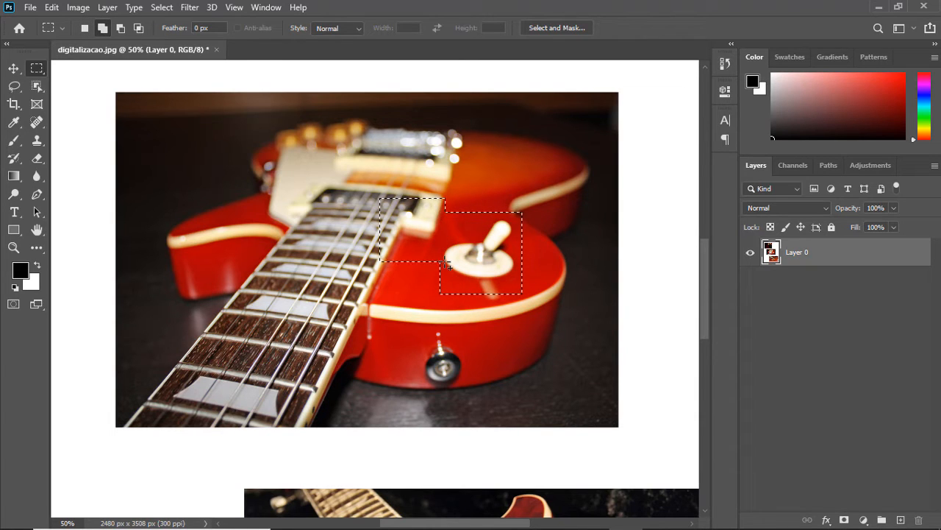
{"action": "left_click_drag", "start_coordinate": [420, 199], "coordinate": [477, 232]}
{"action": "left_click_drag", "start_coordinate": [454, 183], "coordinate": [482, 206]}
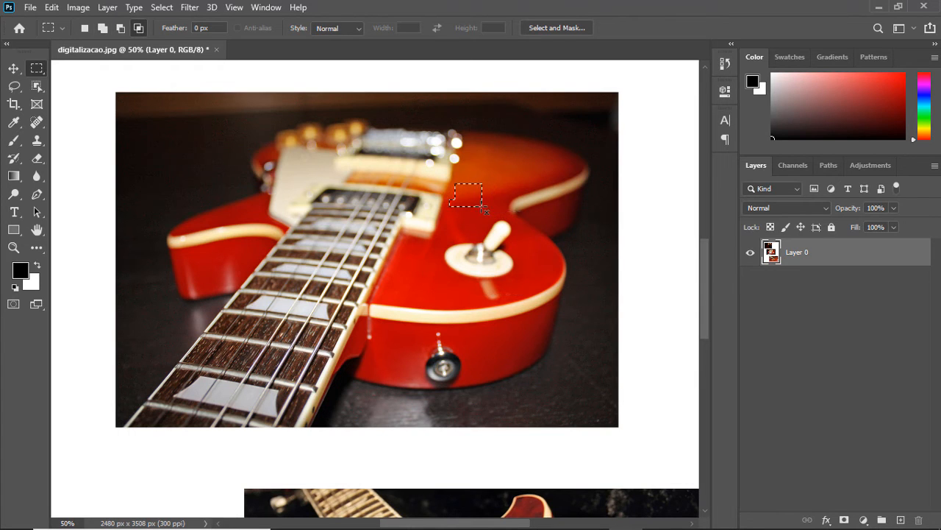
{"action": "left_click", "coordinate": [473, 213]}
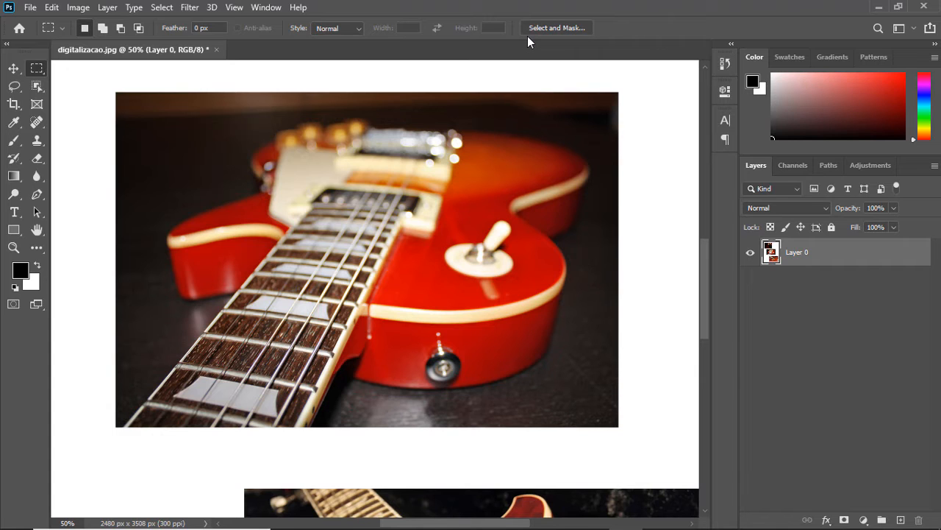
Step: Select the whole middle guitar photo with a rectangular marquee and copy the selection
{"action": "key", "text": "ctrl+minus"}
{"action": "scroll", "coordinate": [456, 184], "scroll_direction": "down", "scroll_amount": 1}
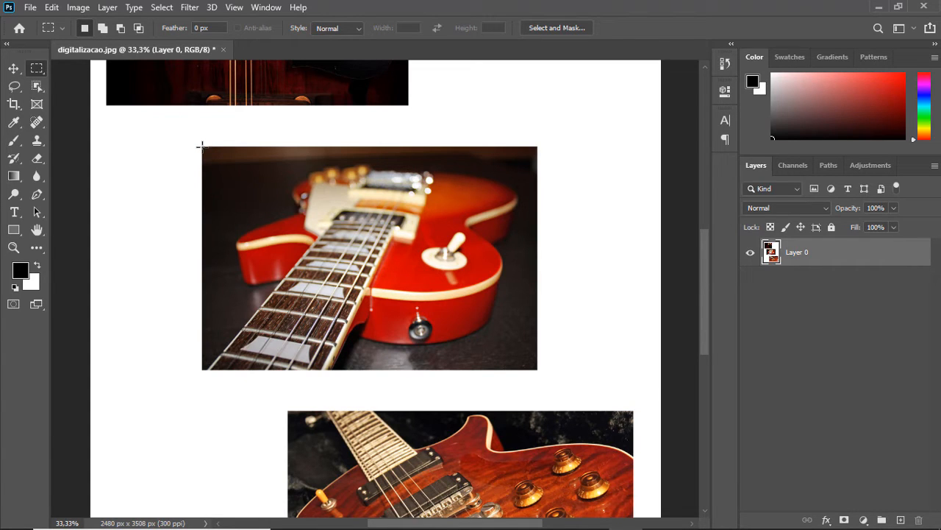
{"action": "left_click_drag", "start_coordinate": [202, 147], "coordinate": [538, 369]}
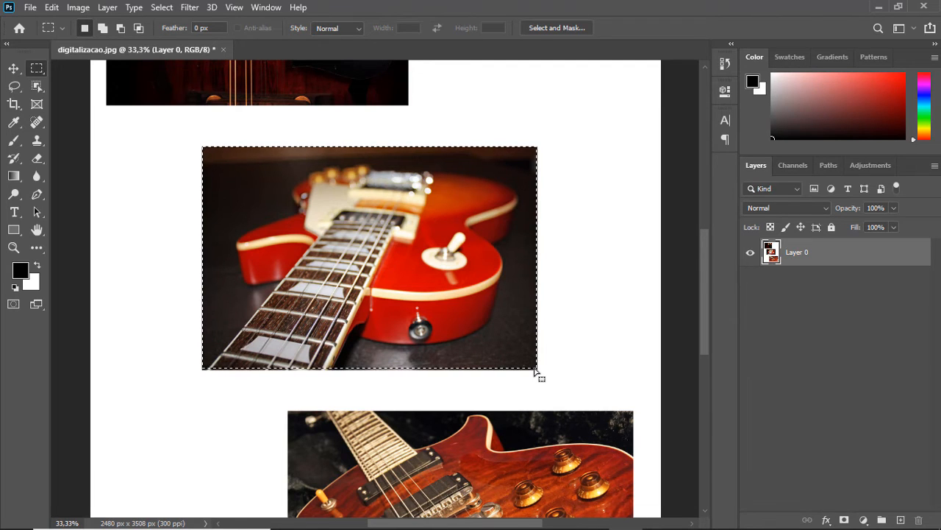
{"action": "left_click", "coordinate": [52, 7]}
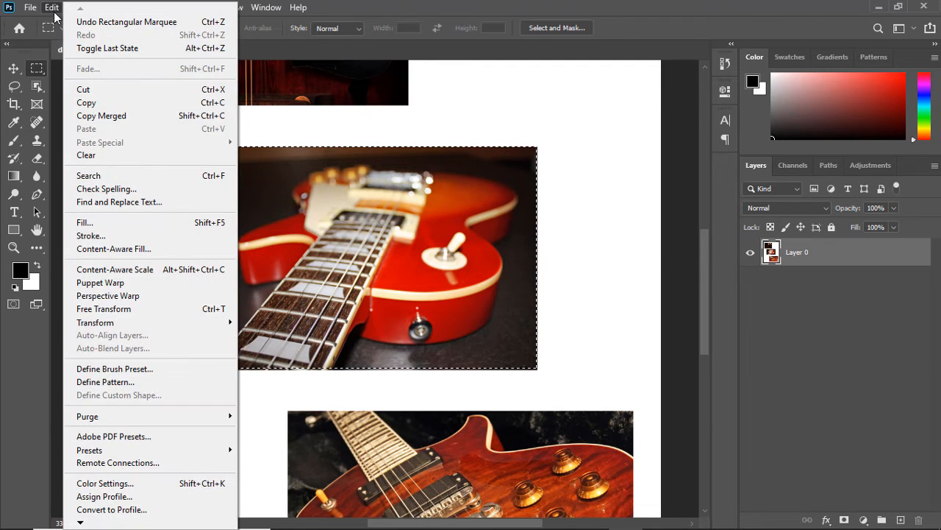
{"action": "left_click", "coordinate": [96, 116]}
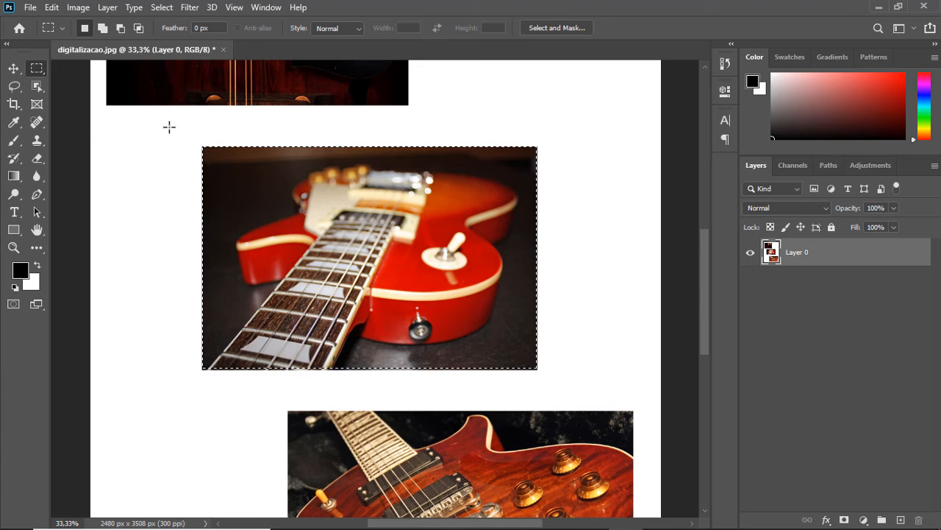
{"action": "left_click", "coordinate": [30, 7]}
{"action": "left_click", "coordinate": [41, 34]}
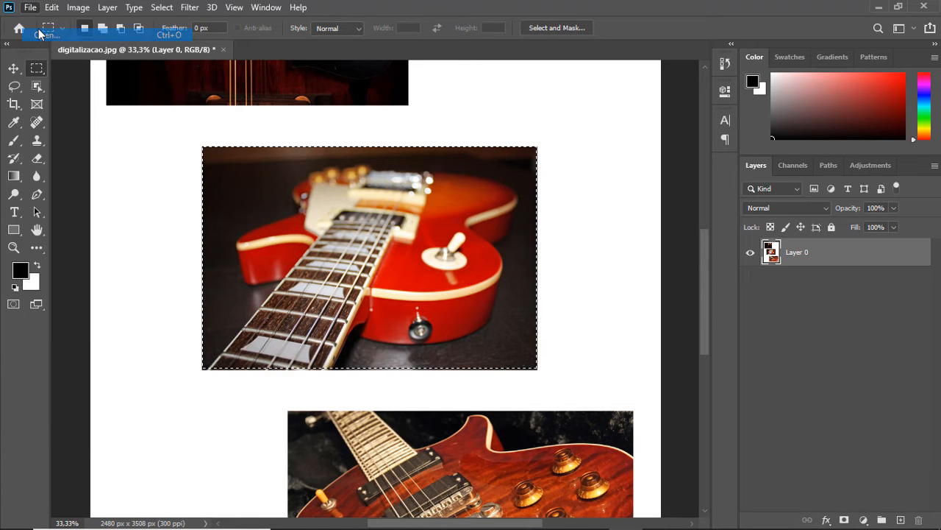
{"action": "left_click", "coordinate": [449, 8]}
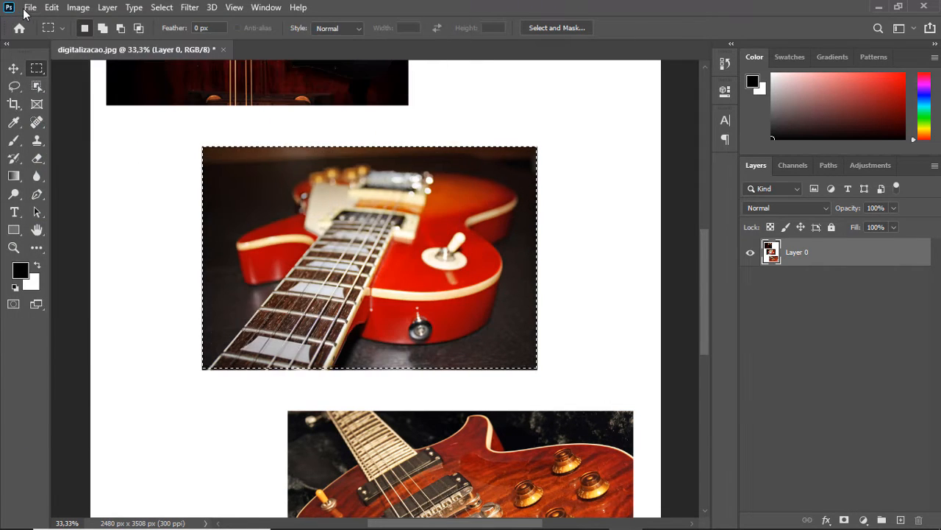
Step: Create a 1080 x 1080 px document at 72 ppi, paste the copied photo into it, and close it without saving
{"action": "left_click", "coordinate": [31, 8]}
{"action": "left_click", "coordinate": [37, 17]}
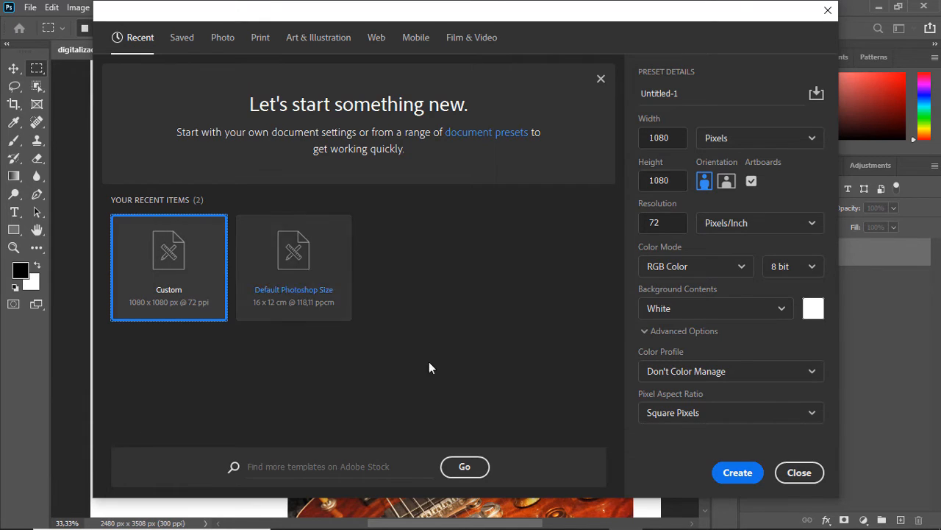
{"action": "left_click", "coordinate": [738, 473]}
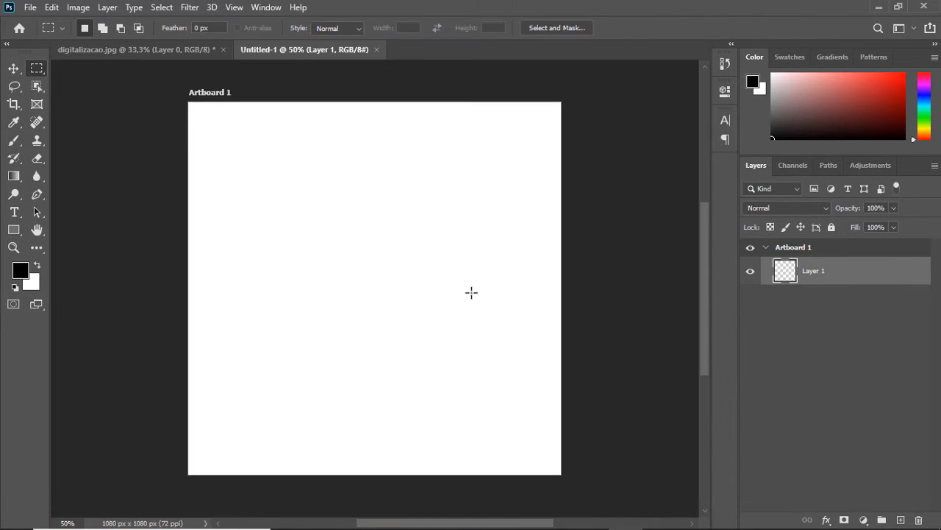
{"action": "key", "text": "ctrl+v"}
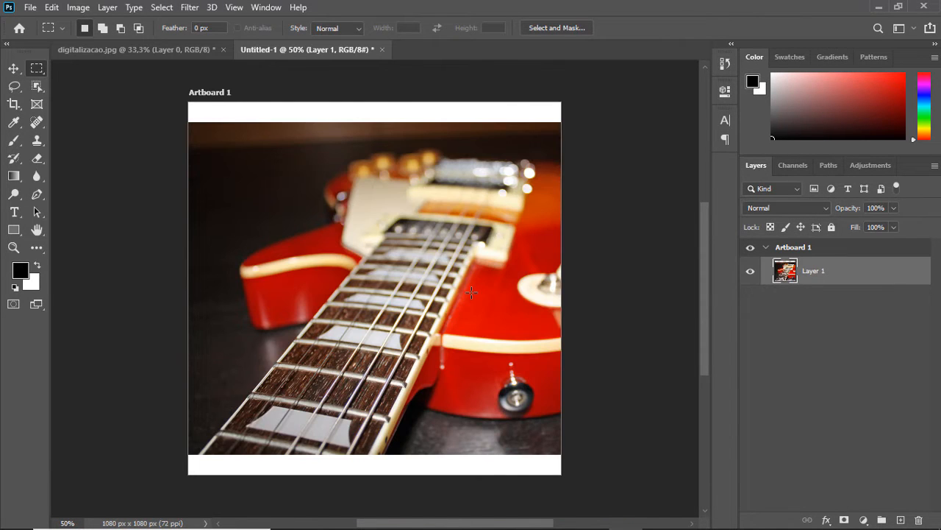
{"action": "left_click", "coordinate": [383, 49]}
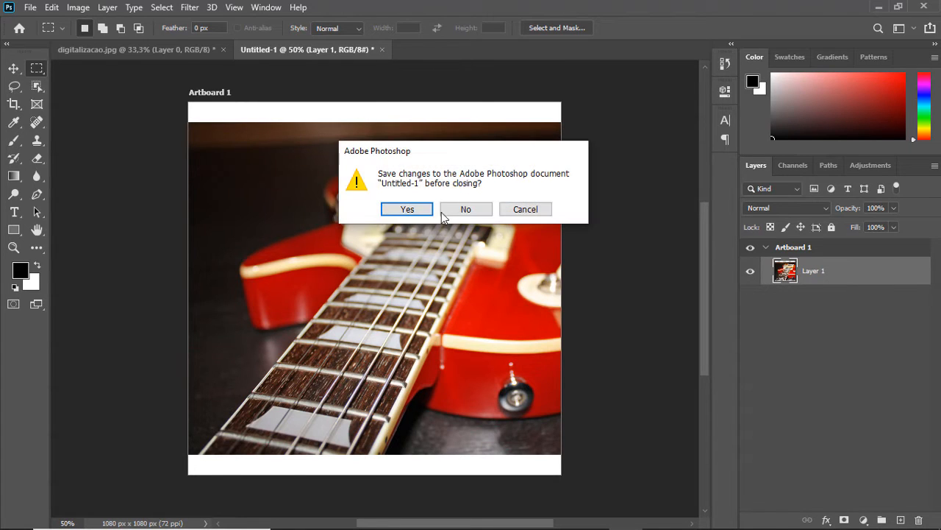
{"action": "left_click", "coordinate": [469, 216]}
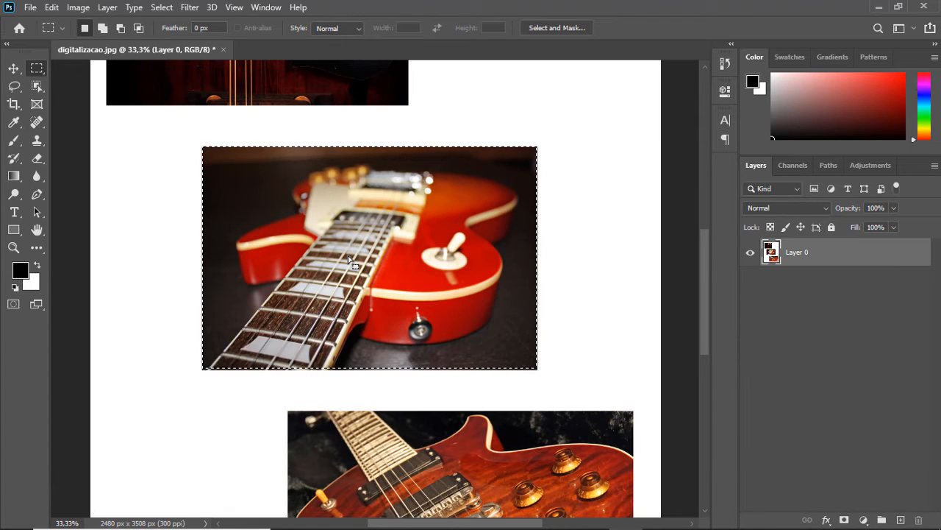
Step: Copy the selected middle guitar photo from the scanned page again
{"action": "left_click", "coordinate": [30, 8]}
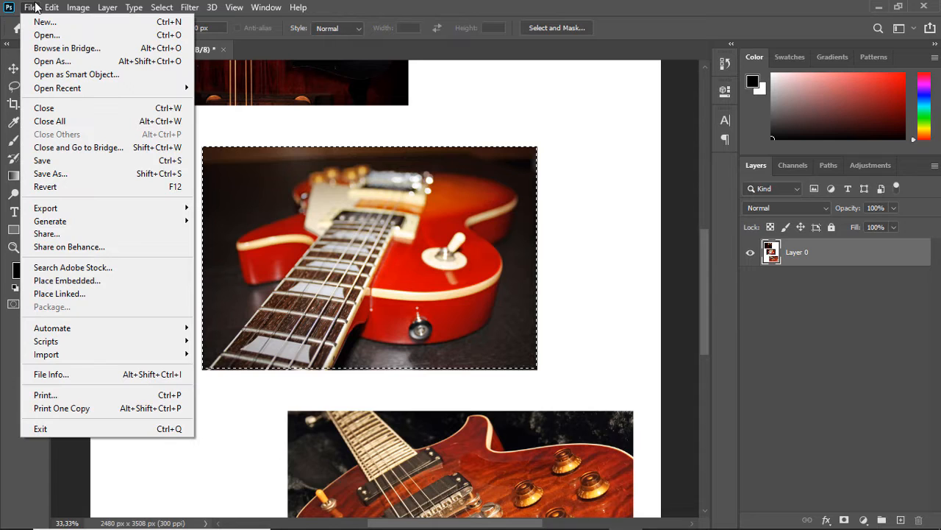
{"action": "mouse_move", "coordinate": [53, 9]}
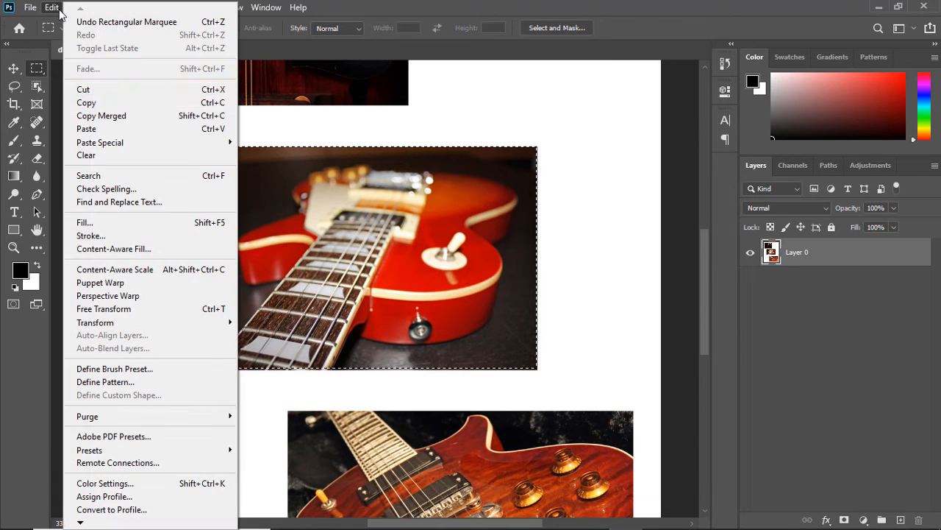
{"action": "left_click", "coordinate": [89, 104]}
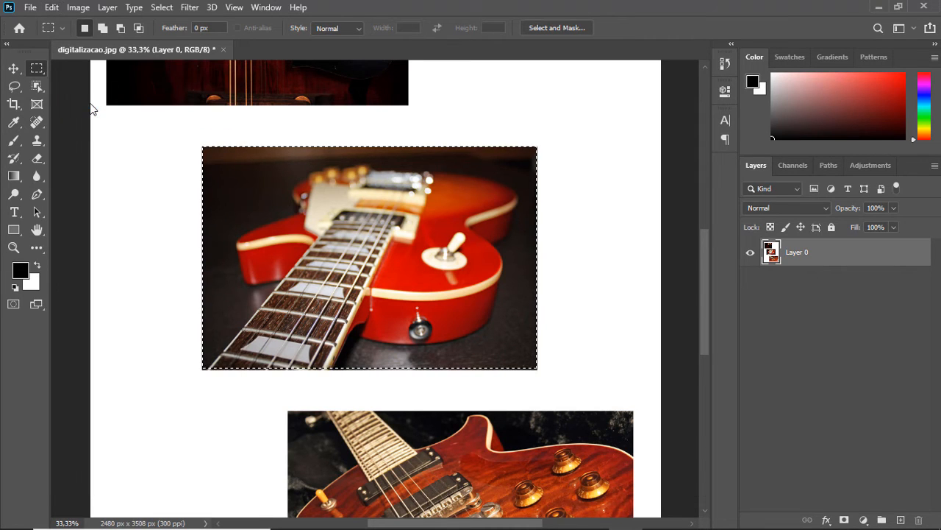
Step: Create a 1456 x 964 px document at 300 ppi from the Clipboard preset and paste the copied guitar photo into it
{"action": "left_click", "coordinate": [29, 9]}
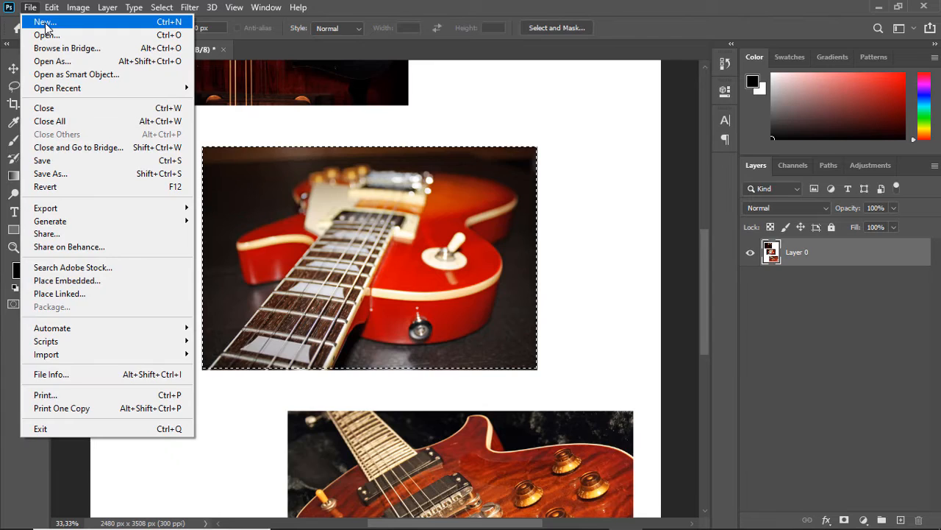
{"action": "left_click", "coordinate": [35, 20]}
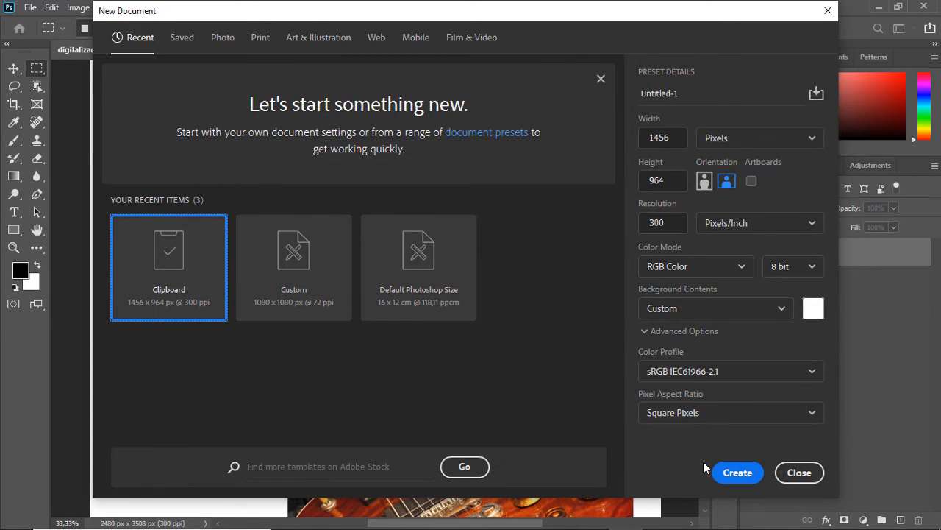
{"action": "left_click", "coordinate": [736, 473]}
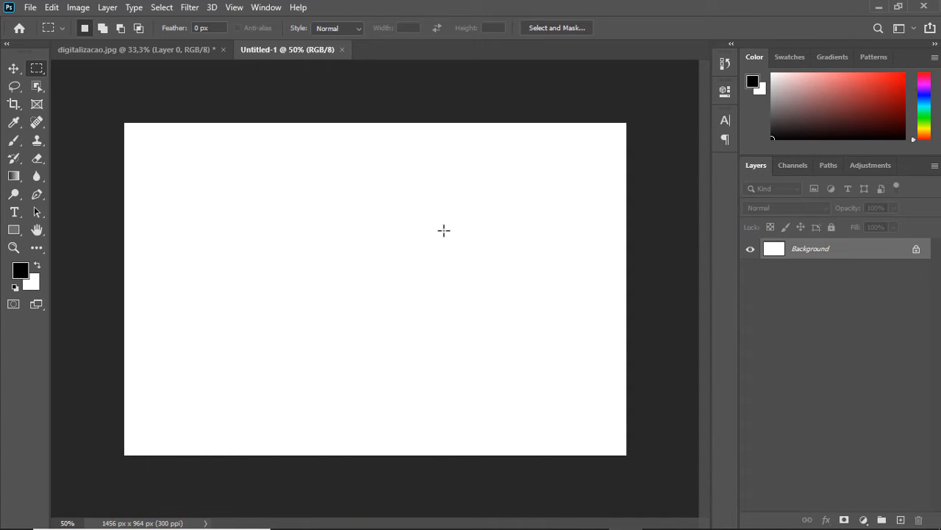
{"action": "key", "text": "ctrl+v"}
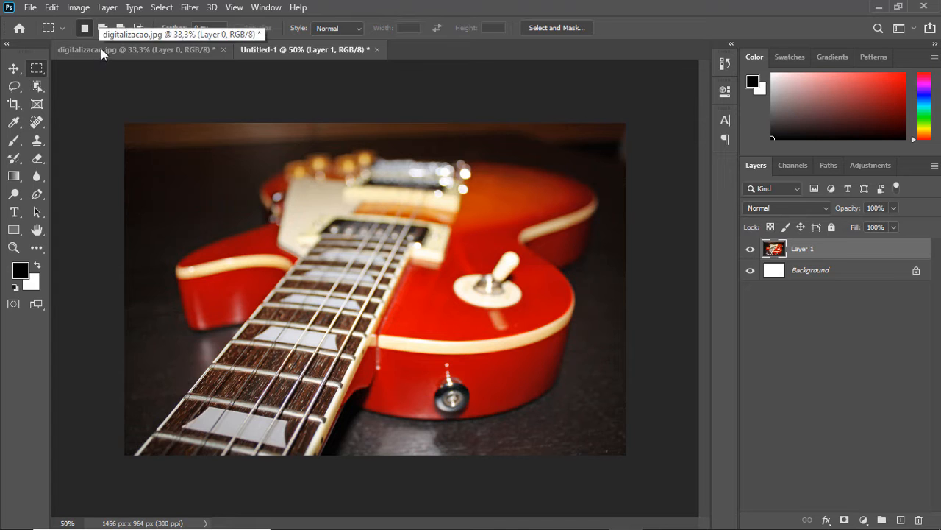
Step: Switch to Chrome, close the WhatsApp page, and return to Photoshop
{"action": "mouse_move", "coordinate": [397, 526]}
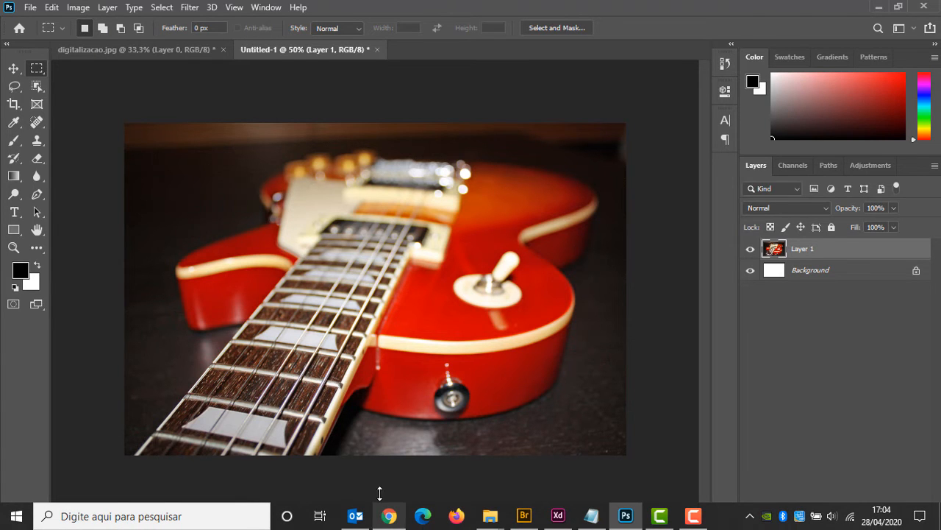
{"action": "left_click", "coordinate": [378, 521]}
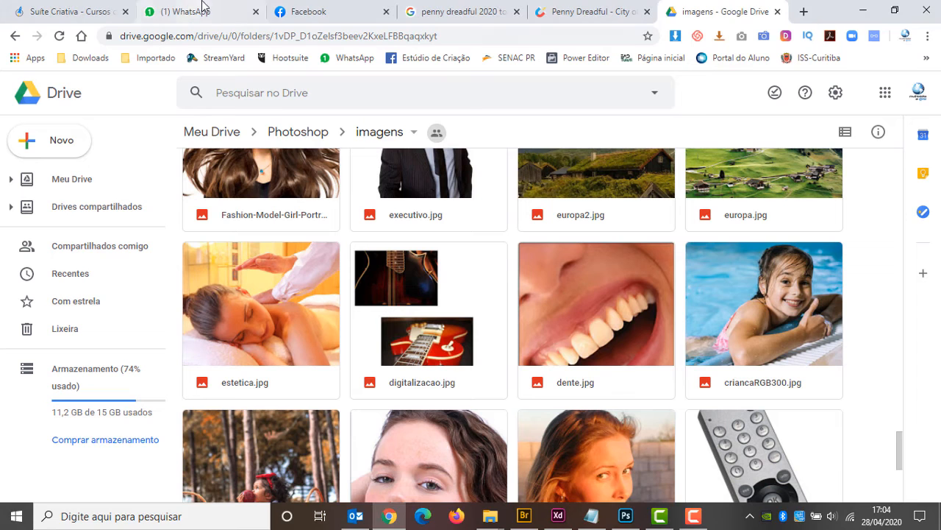
{"action": "left_click", "coordinate": [255, 12]}
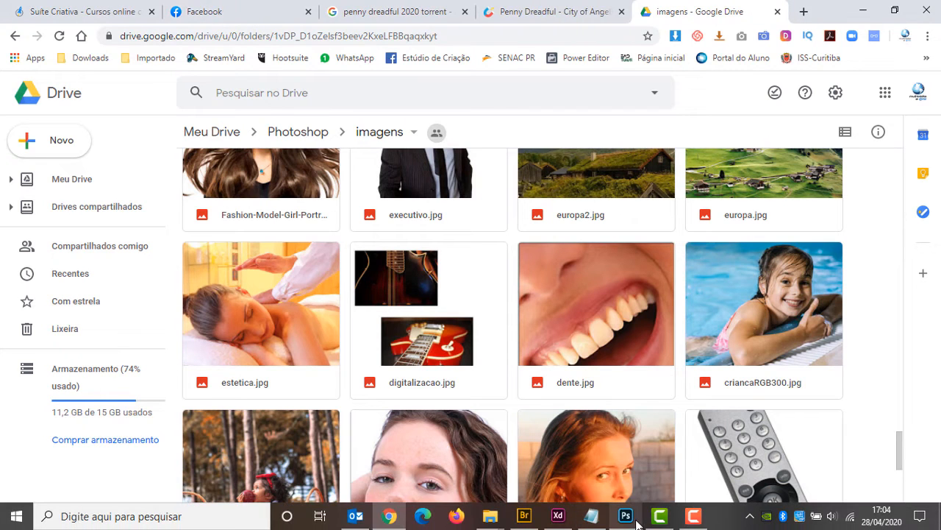
{"action": "left_click", "coordinate": [626, 516]}
Step: Go back to digitalizacao.jpg and examine the full scanned page with its three guitar photos
{"action": "left_click", "coordinate": [156, 55]}
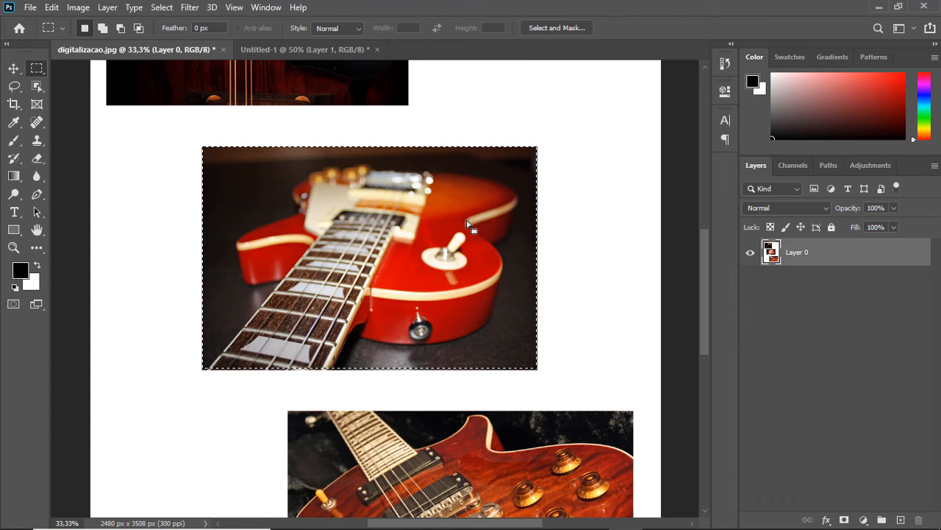
{"action": "key", "text": "ctrl+minus"}
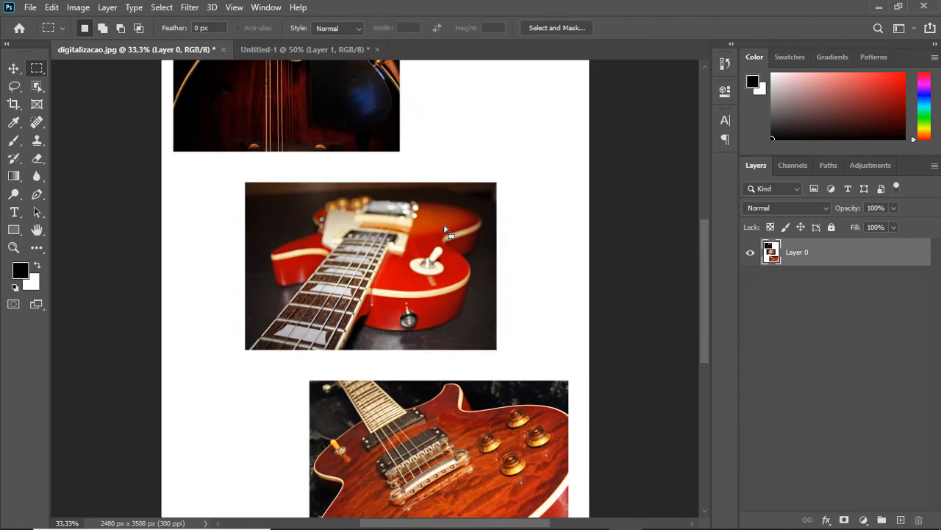
{"action": "key", "text": "ctrl+minus"}
{"action": "key", "text": "ctrl+minus"}
{"action": "key", "text": "ctrl+minus"}
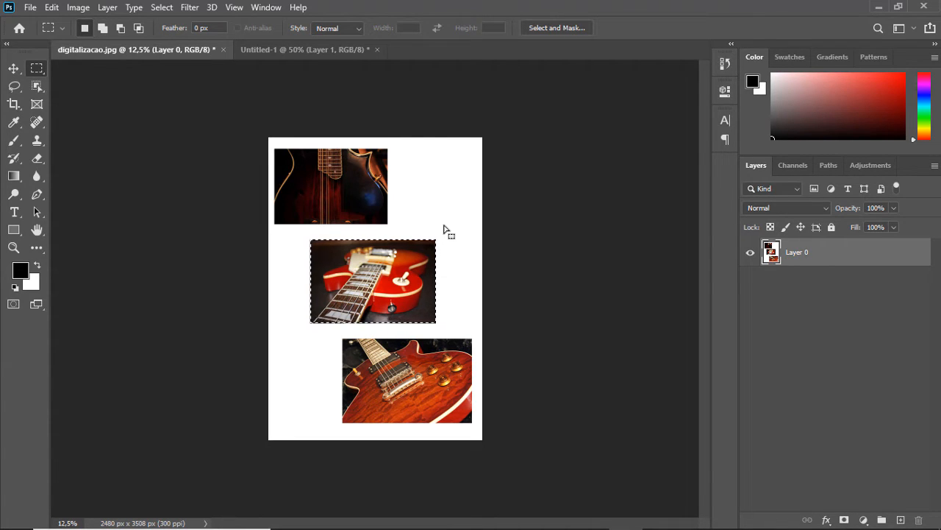
Step: Start saving the new guitar photo document to the computer in Photoshop format under the name recorte01
{"action": "left_click", "coordinate": [362, 54]}
{"action": "left_click", "coordinate": [30, 9]}
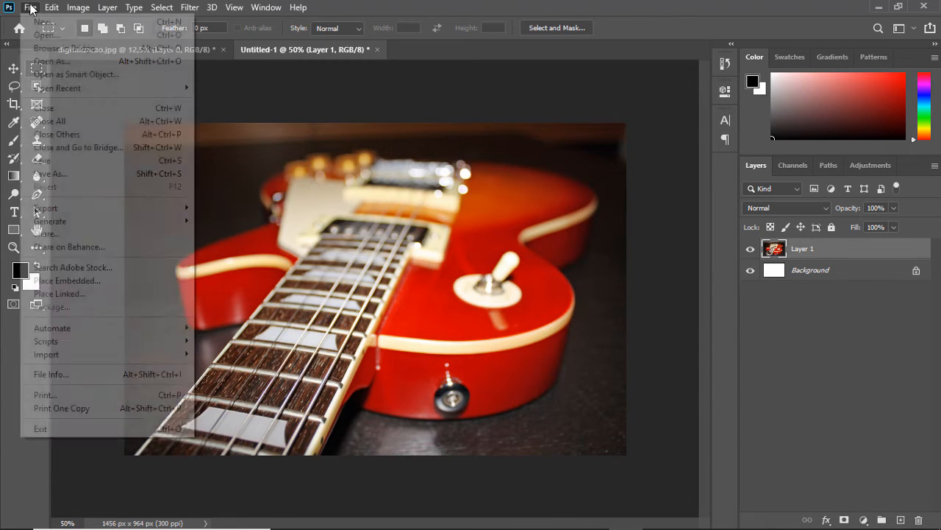
{"action": "left_click", "coordinate": [73, 162]}
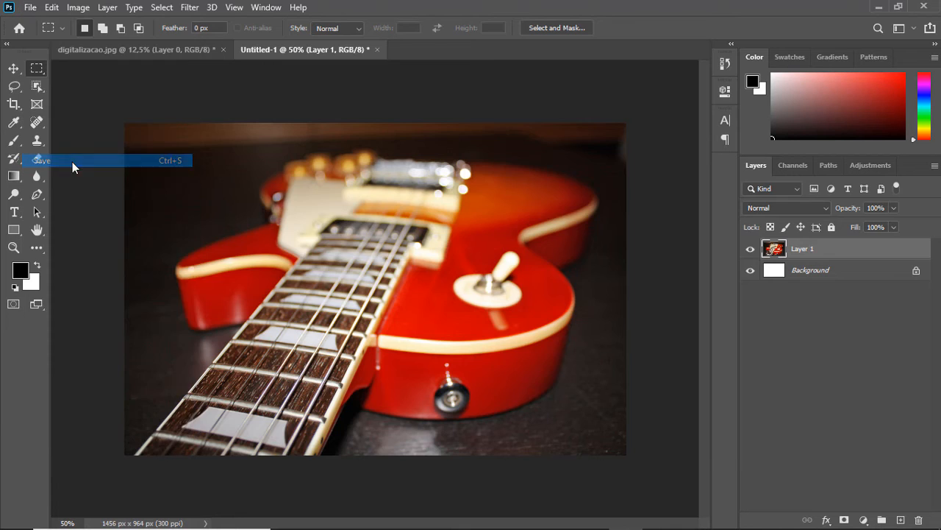
{"action": "left_click", "coordinate": [570, 379]}
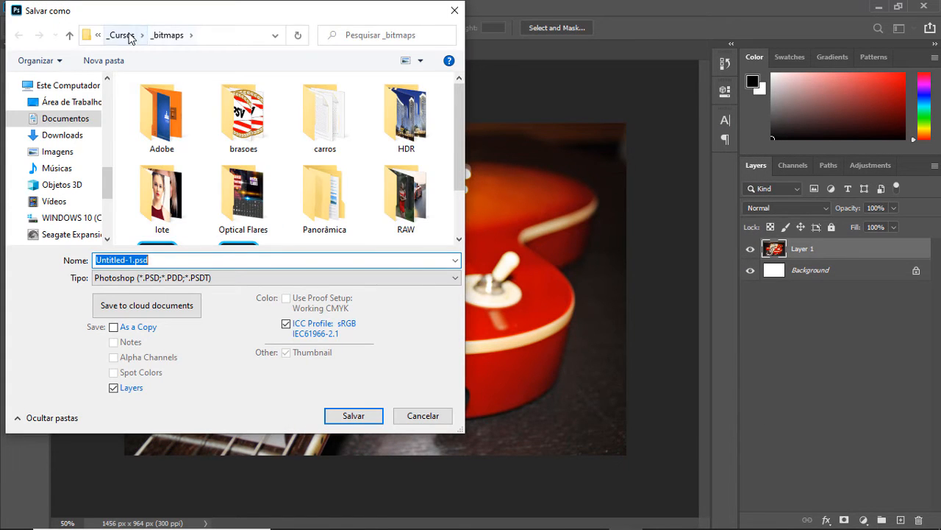
{"action": "left_click", "coordinate": [124, 36]}
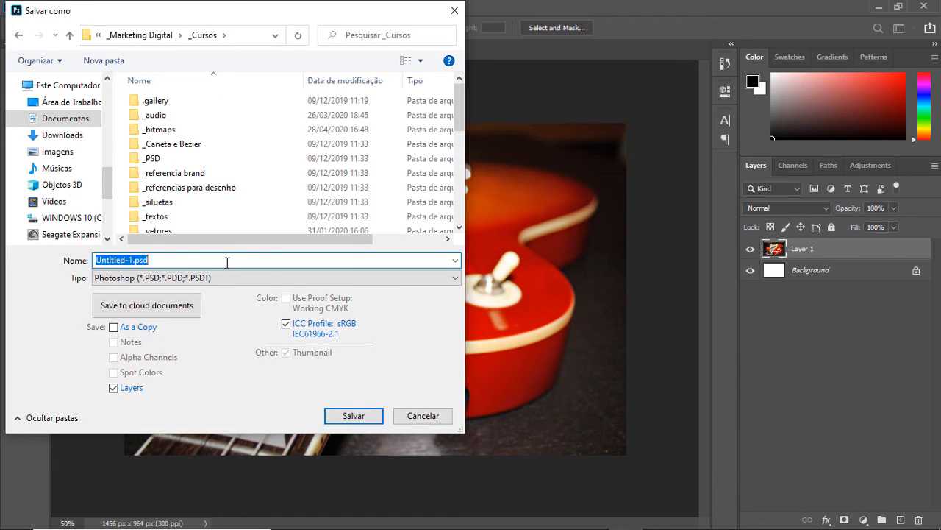
{"action": "type", "text": "rec"}
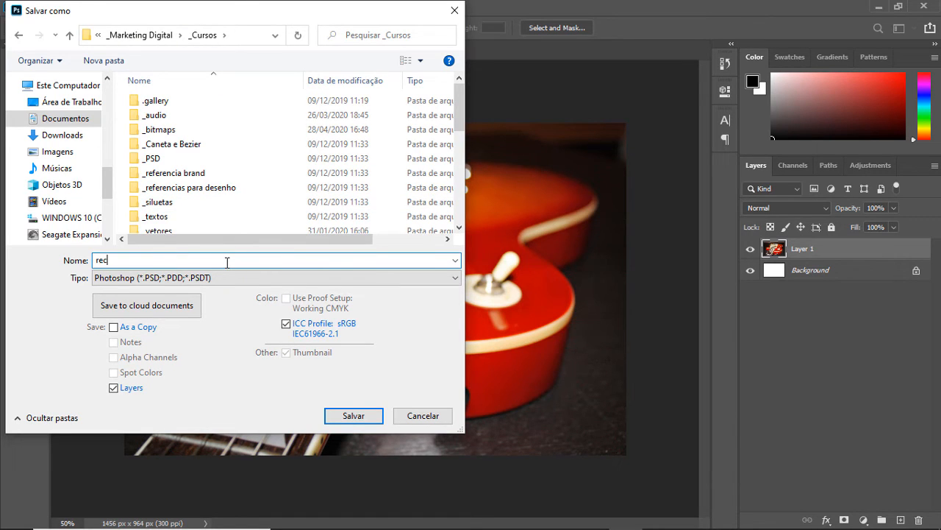
{"action": "type", "text": "orte01"}
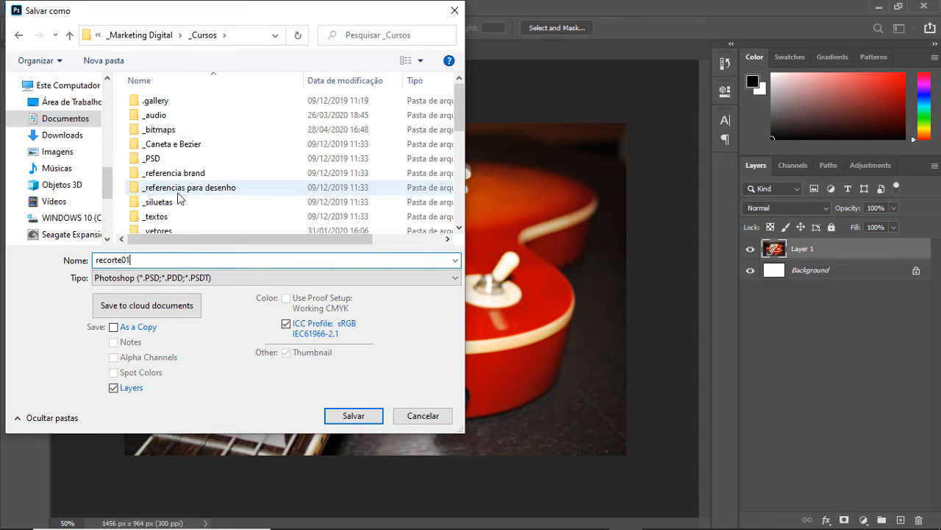
Step: Browse to the Photoshop-sem-misterios folder inside Photoshop and create a new folder in it named aulas-Exemplos
{"action": "scroll", "coordinate": [197, 206], "scroll_direction": "down", "scroll_amount": 4}
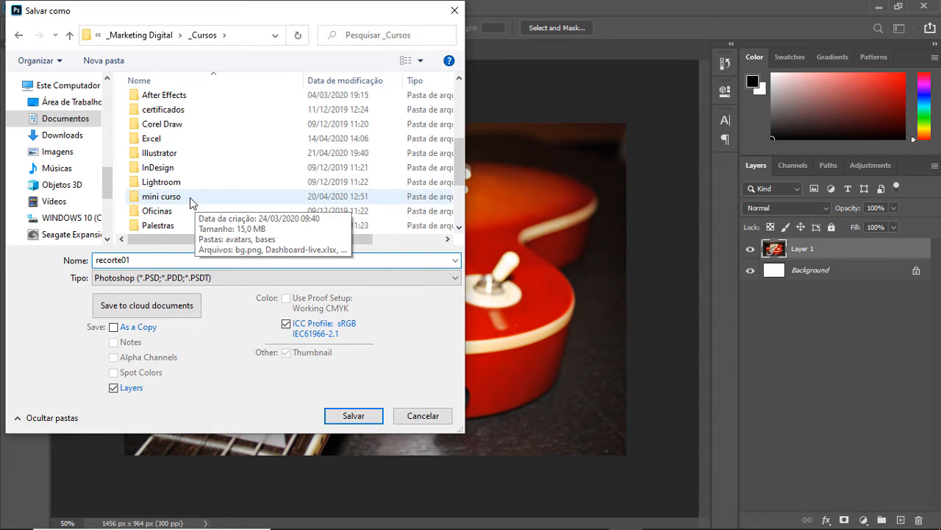
{"action": "scroll", "coordinate": [190, 201], "scroll_direction": "down", "scroll_amount": 3}
{"action": "double_click", "coordinate": [176, 138]}
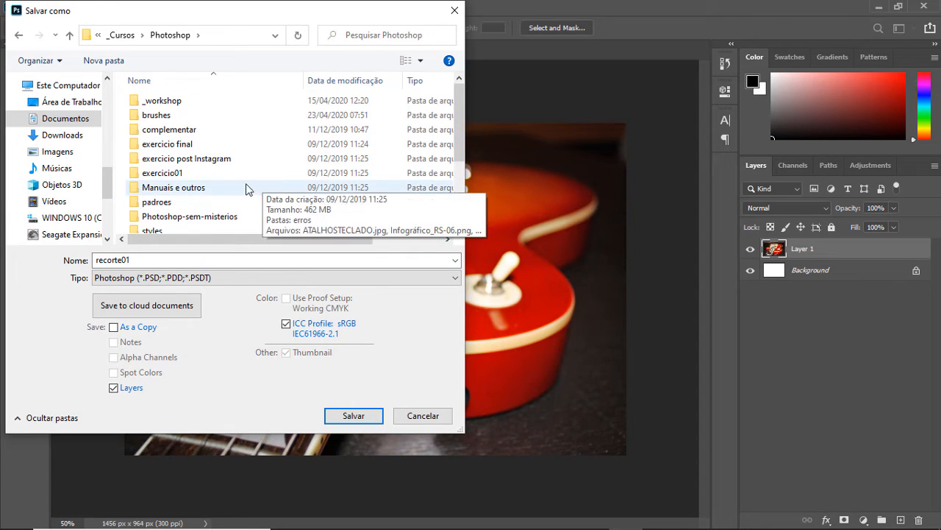
{"action": "double_click", "coordinate": [189, 215]}
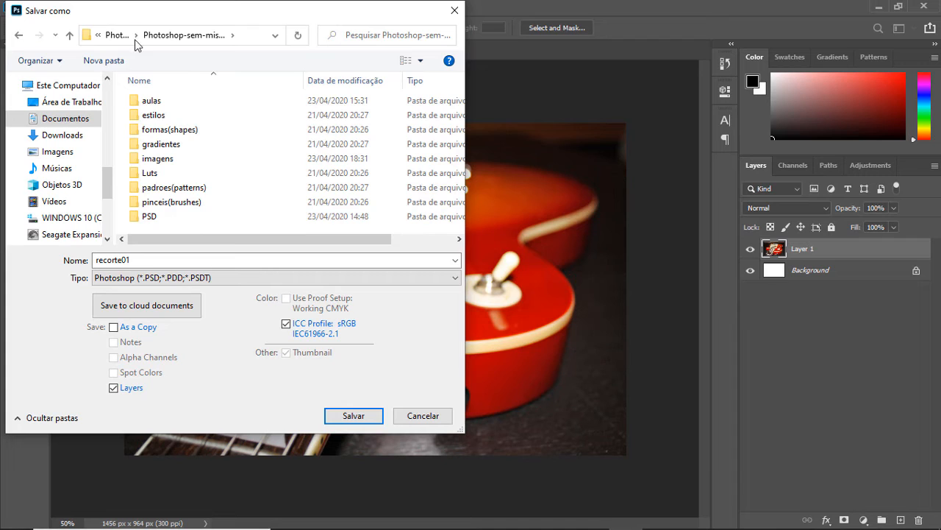
{"action": "left_click", "coordinate": [104, 61]}
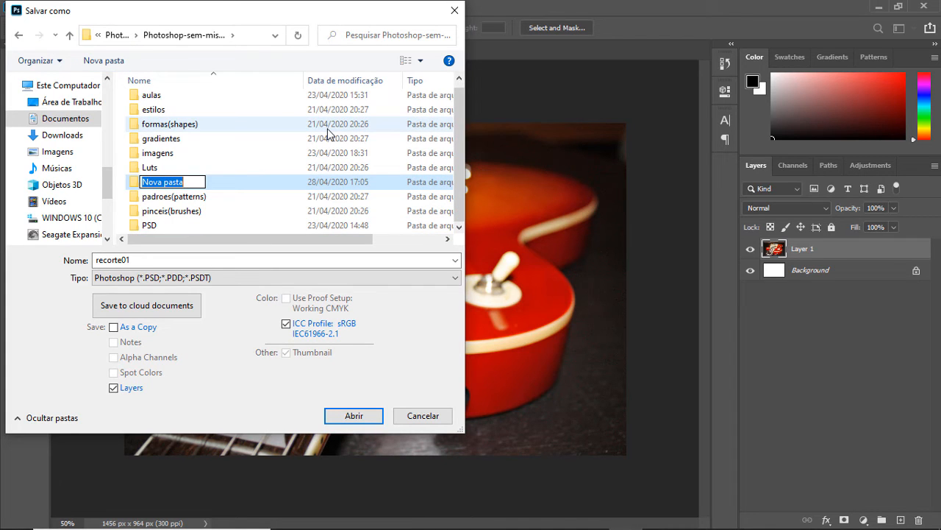
{"action": "type", "text": "aulas-"}
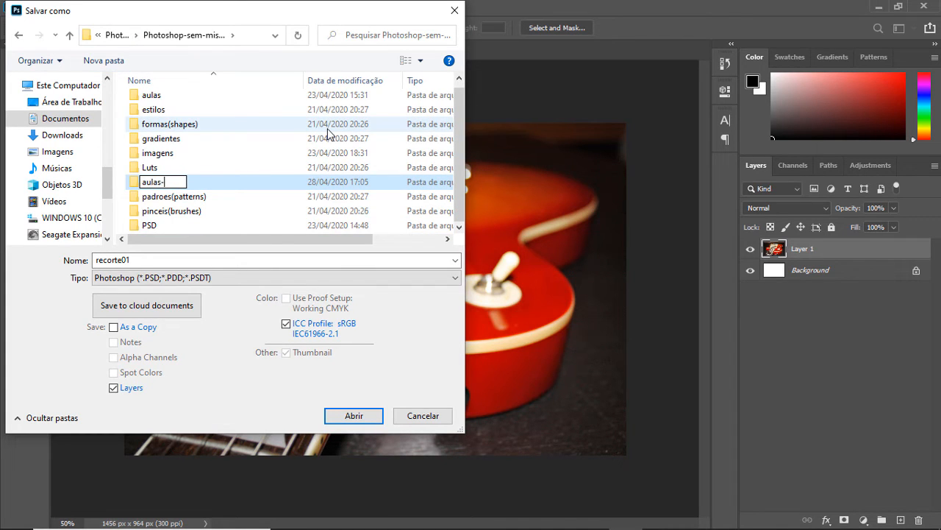
{"action": "type", "text": "Exemplos"}
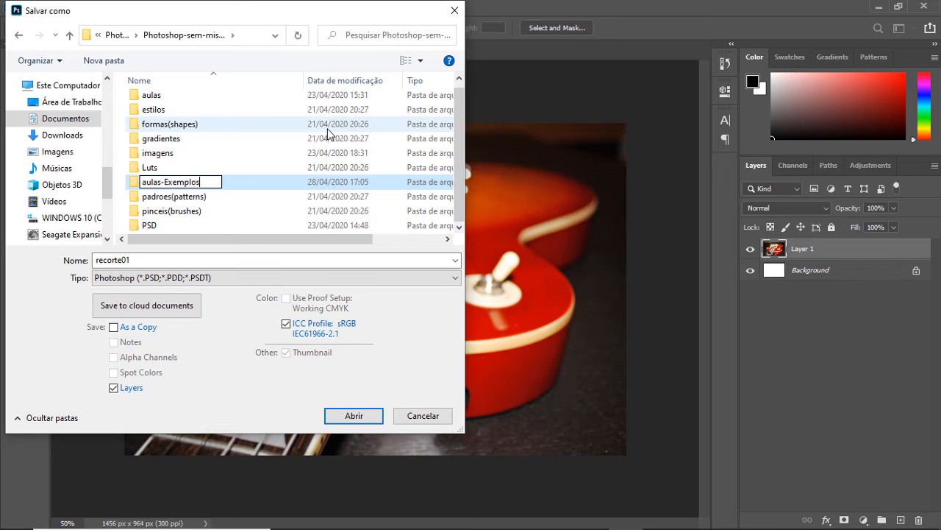
{"action": "key", "text": "Return"}
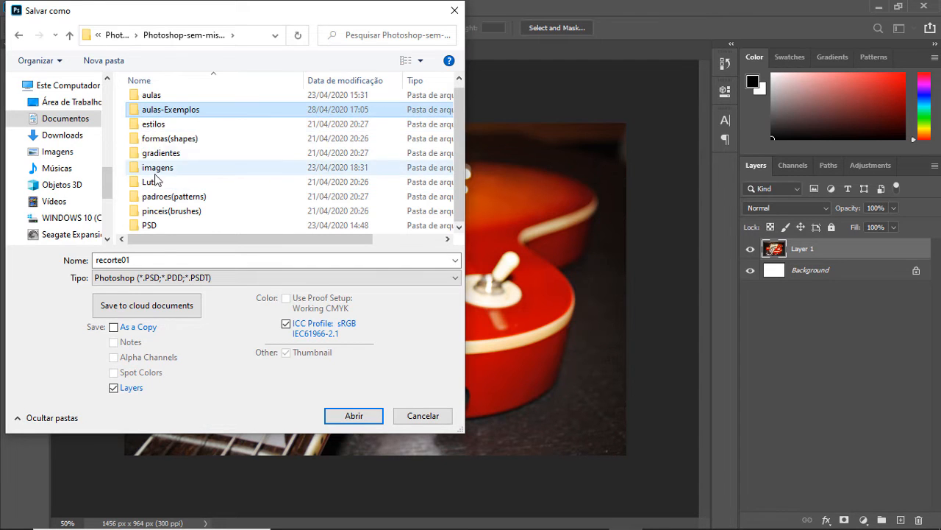
Step: Save the document into the aulas-Exemplos folder as "Aula03 - recorte01" in Photoshop format with Maximize Compatibility on
{"action": "double_click", "coordinate": [139, 111]}
{"action": "double_click", "coordinate": [98, 260]}
{"action": "left_click", "coordinate": [98, 261]}
{"action": "type", "text": "Aula03 -"}
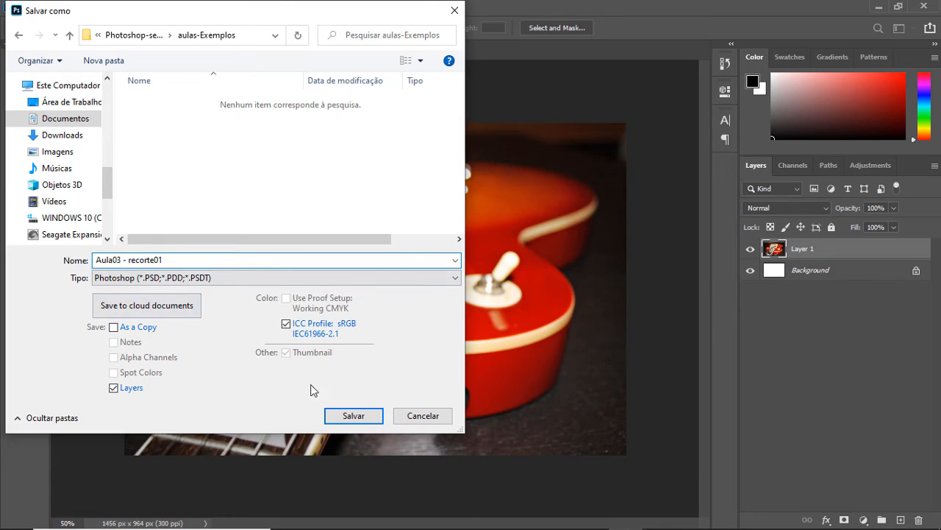
{"action": "left_click", "coordinate": [367, 415]}
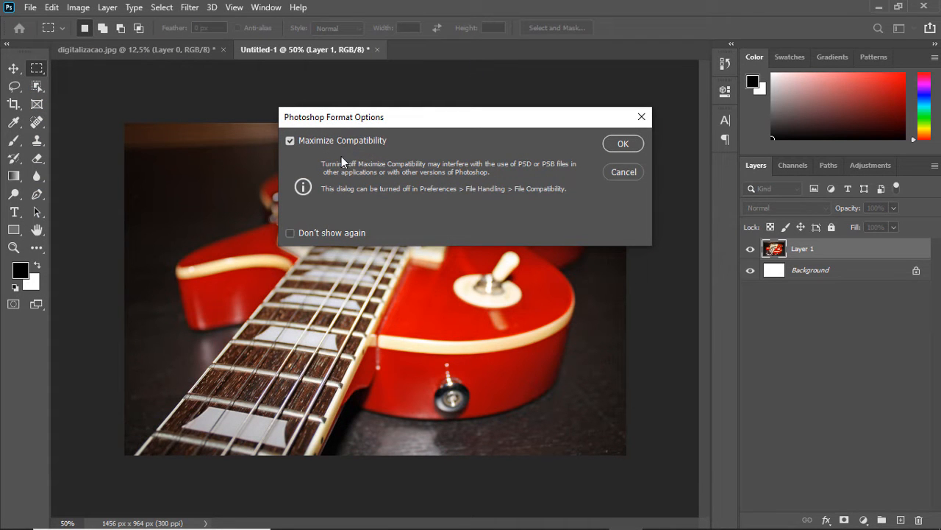
{"action": "left_click", "coordinate": [619, 147]}
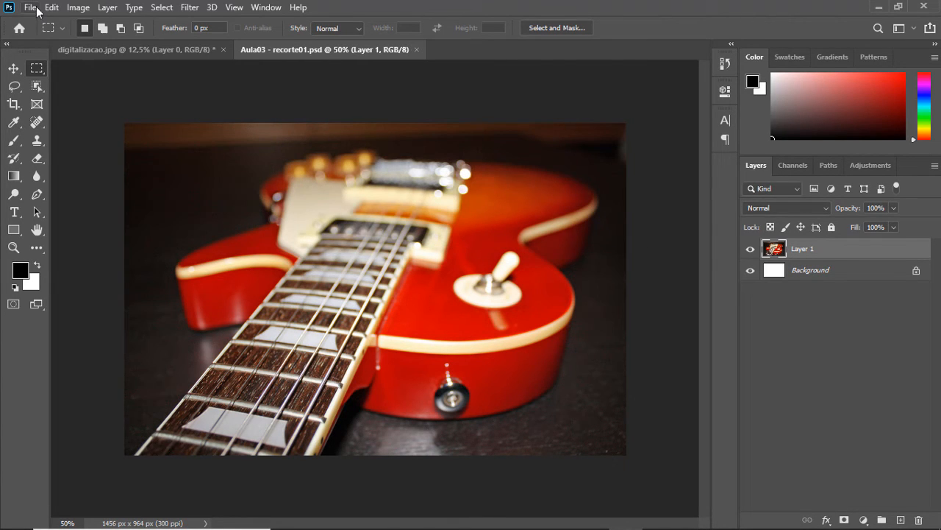
Step: Check the guitar document's dimensions and resolution in Image Size, leaving without changes
{"action": "left_click", "coordinate": [78, 7]}
{"action": "mouse_move", "coordinate": [101, 50]}
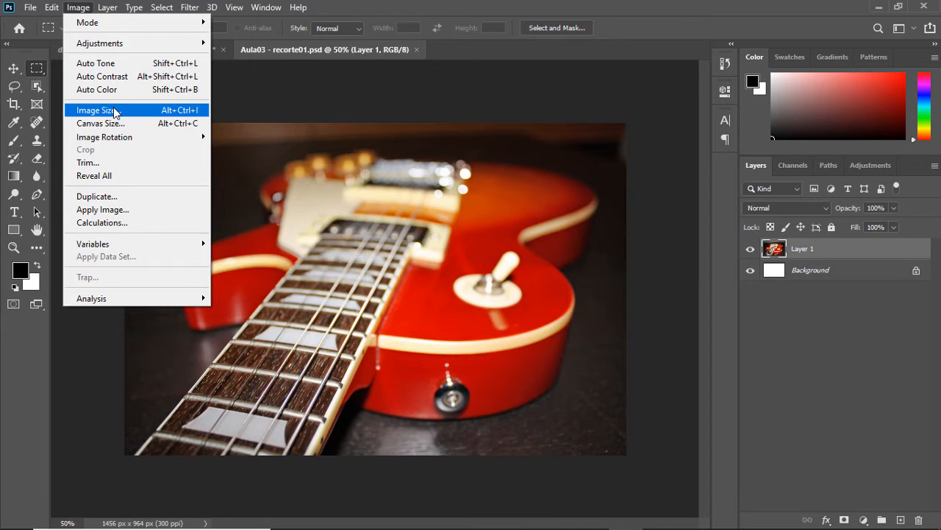
{"action": "left_click", "coordinate": [98, 111]}
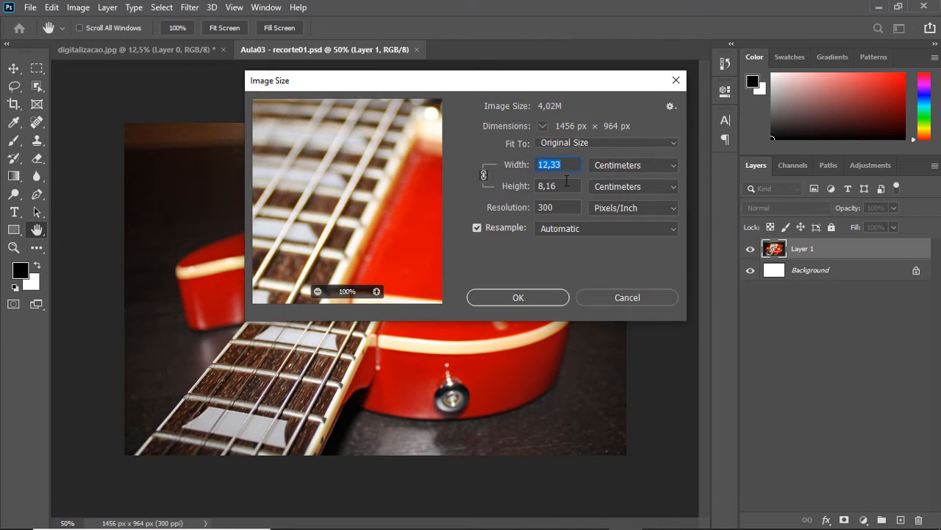
{"action": "left_click", "coordinate": [589, 295]}
Step: Save a JPEG copy named "Aula03 - recorte01.jpg" on the computer in aulas-Exemplos with the default JPEG options
{"action": "left_click", "coordinate": [33, 7]}
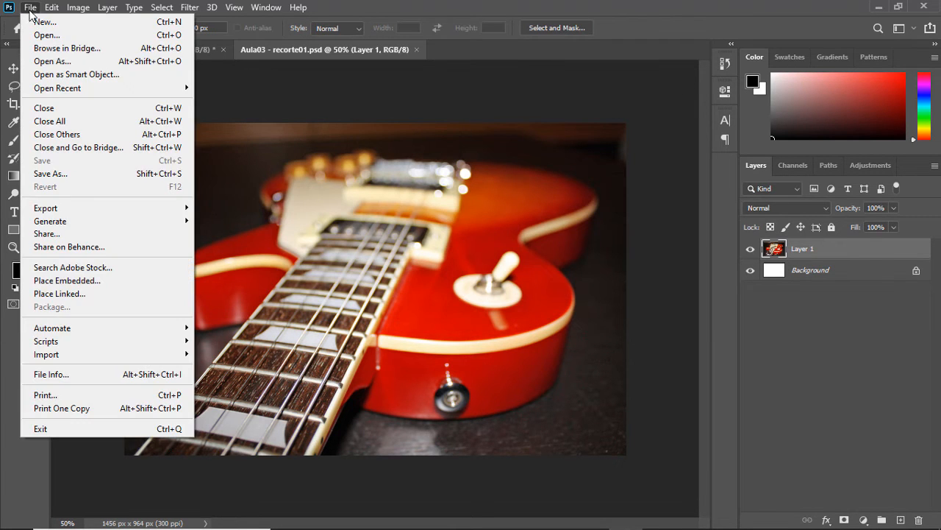
{"action": "left_click", "coordinate": [98, 171]}
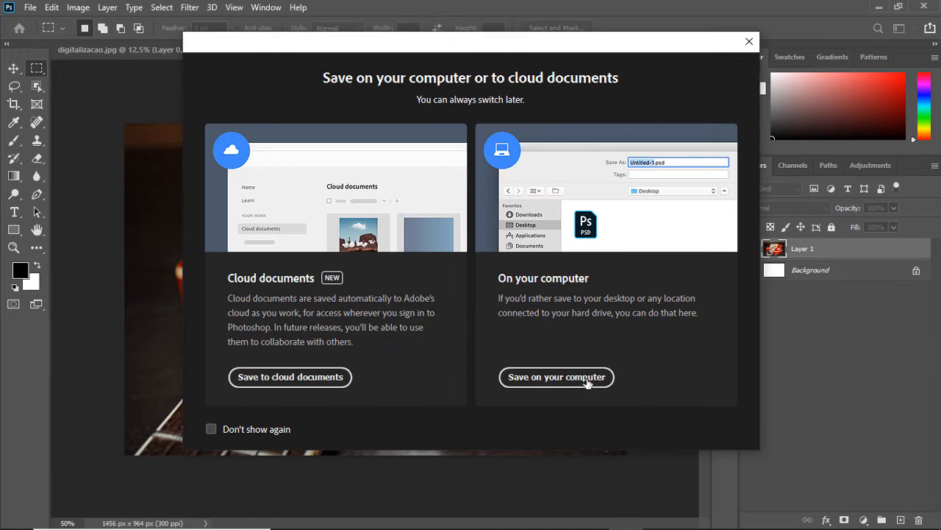
{"action": "left_click", "coordinate": [557, 377]}
{"action": "left_click", "coordinate": [168, 280]}
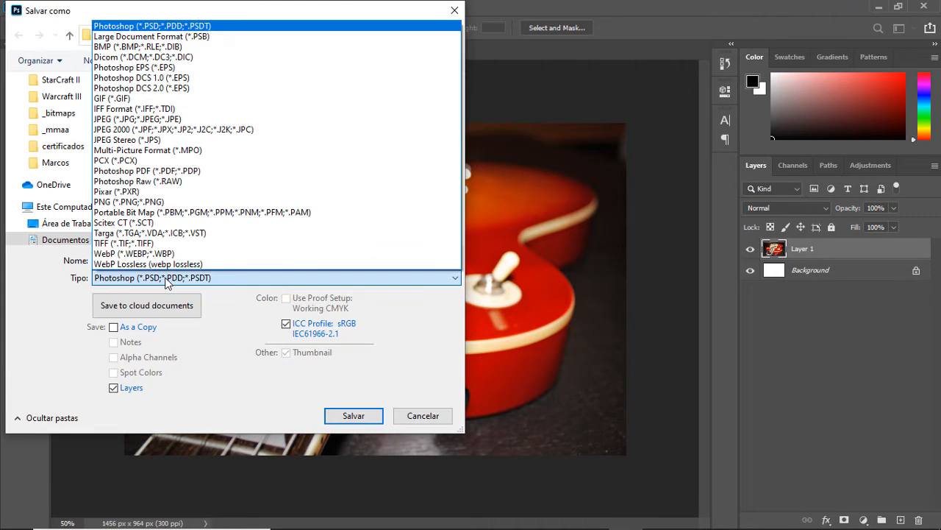
{"action": "left_click", "coordinate": [139, 119]}
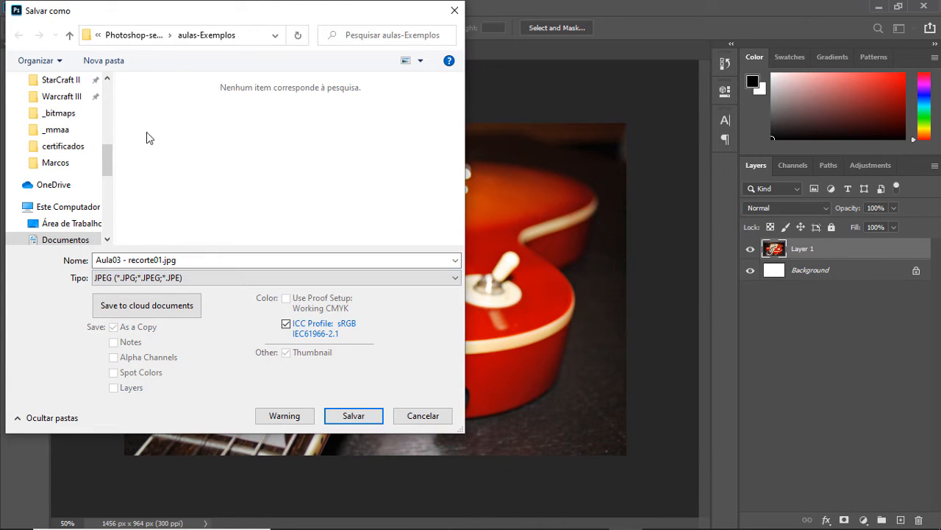
{"action": "left_click", "coordinate": [354, 416]}
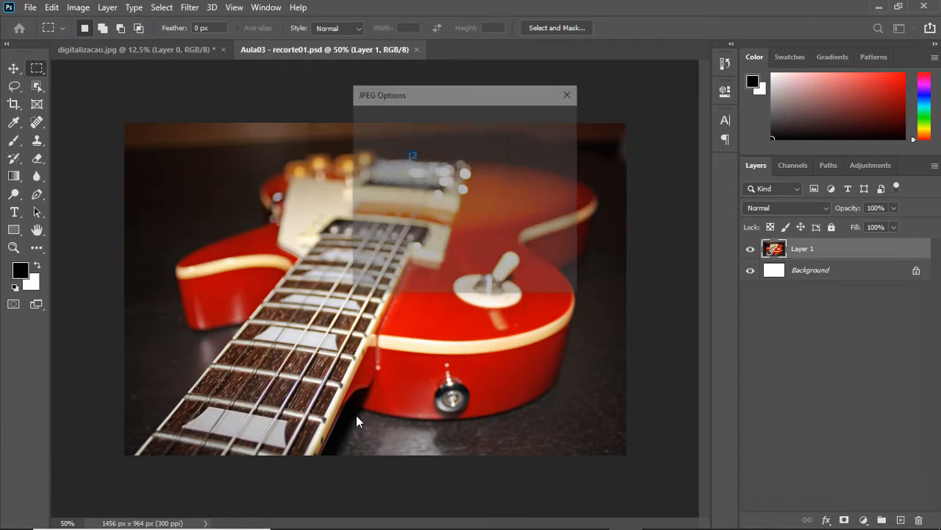
{"action": "key", "text": "Return"}
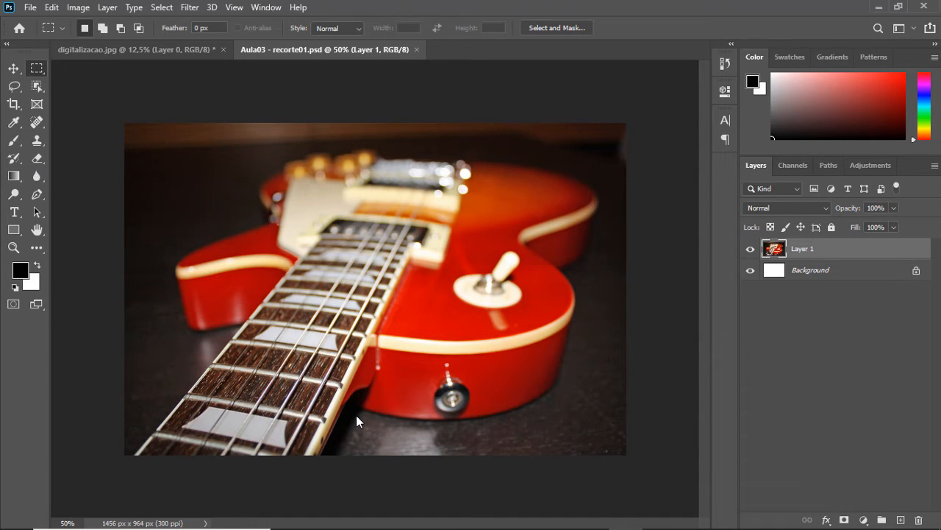
{"action": "scroll", "coordinate": [356, 415], "scroll_direction": "up", "scroll_amount": 2}
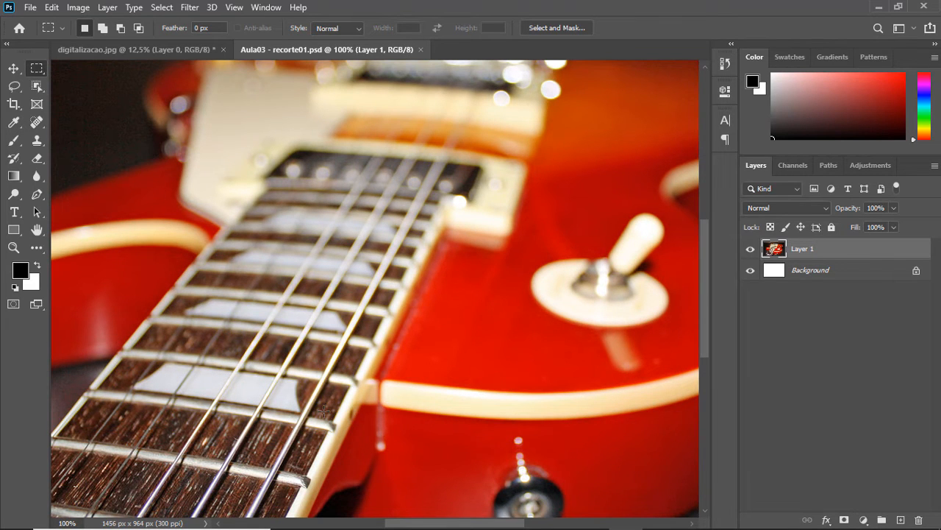
{"action": "left_click_drag", "start_coordinate": [213, 189], "coordinate": [230, 105]}
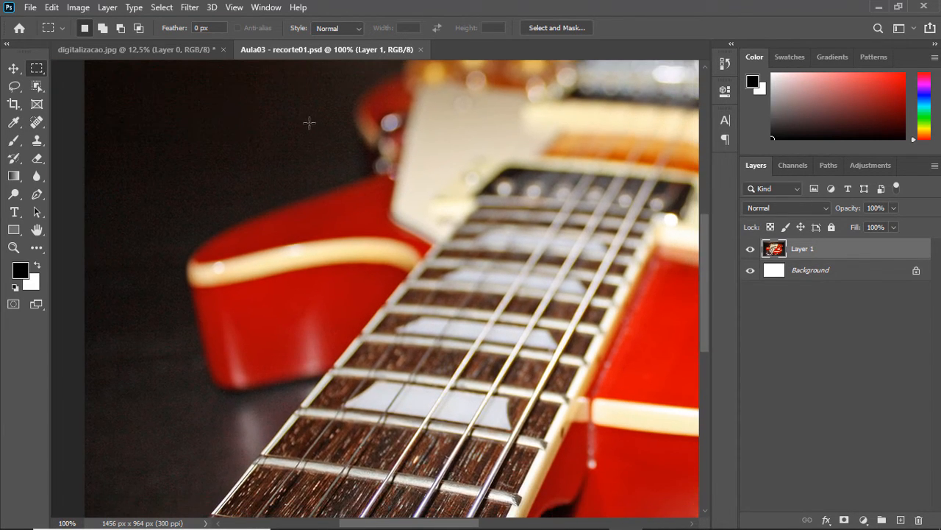
{"action": "left_click_drag", "start_coordinate": [247, 148], "coordinate": [307, 257]}
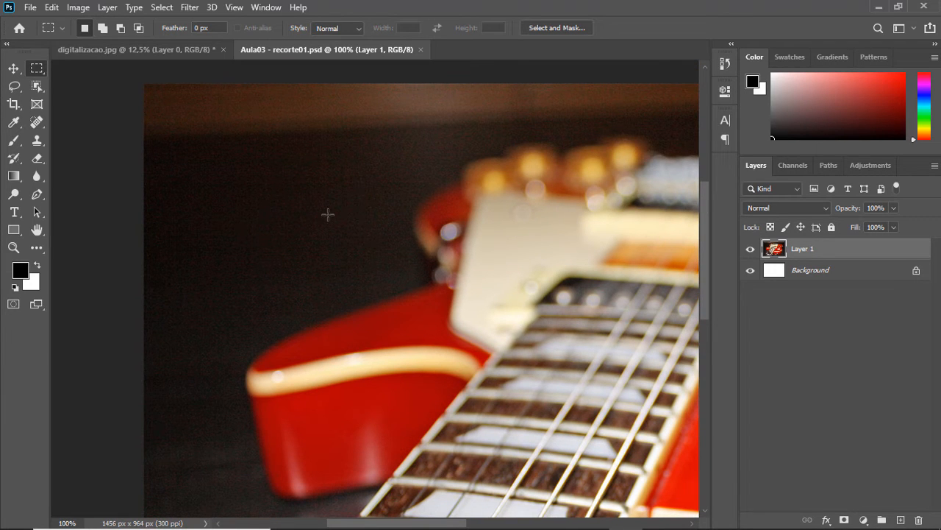
{"action": "key", "text": "ctrl+0"}
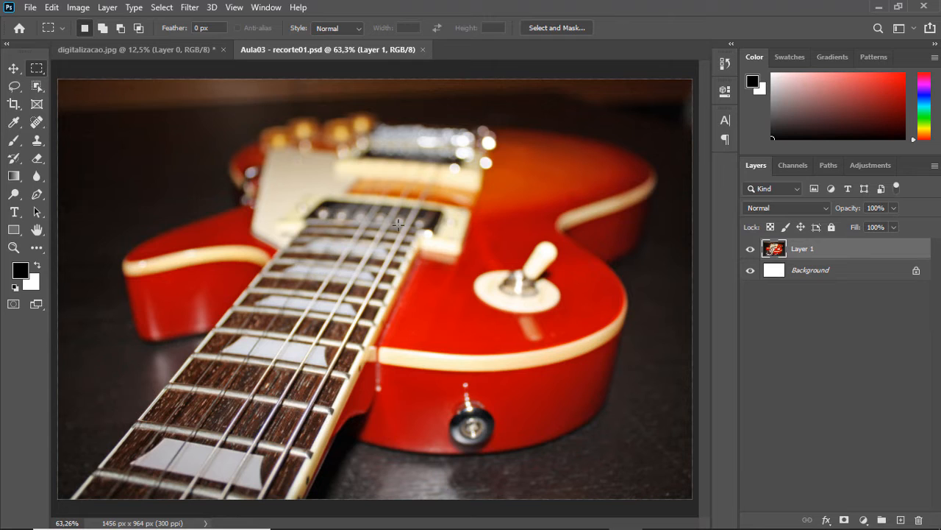
Step: Go back to digitalizacao.jpg and copy the selected middle guitar photo with Copy Merged
{"action": "left_click", "coordinate": [188, 48]}
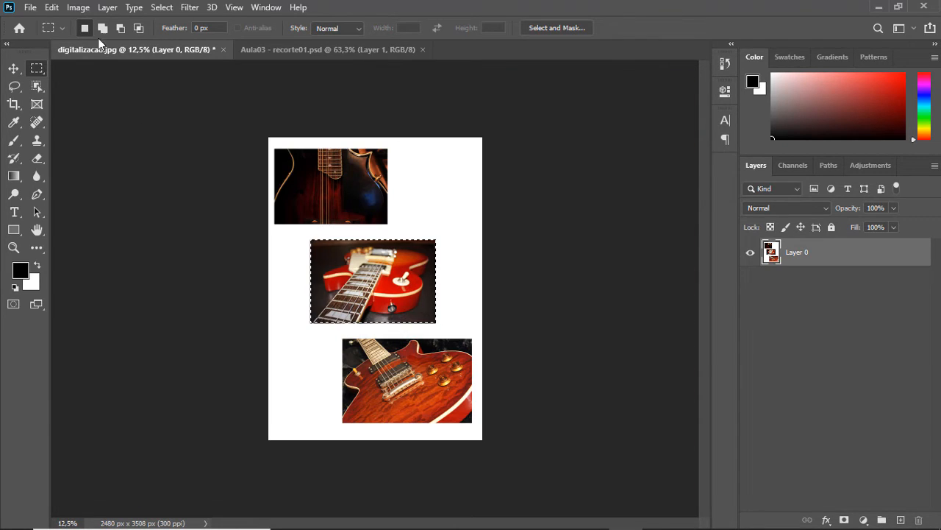
{"action": "left_click", "coordinate": [52, 7]}
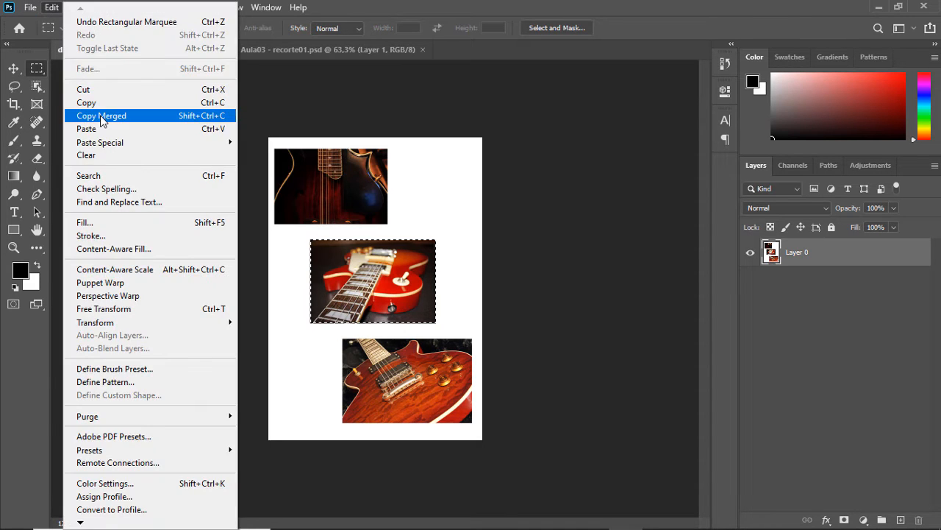
{"action": "left_click", "coordinate": [100, 116]}
Step: Create a 1080 x 1080 px document at 72 ppi from the recent Custom preset and paste the copied guitar photo into it
{"action": "left_click", "coordinate": [30, 8]}
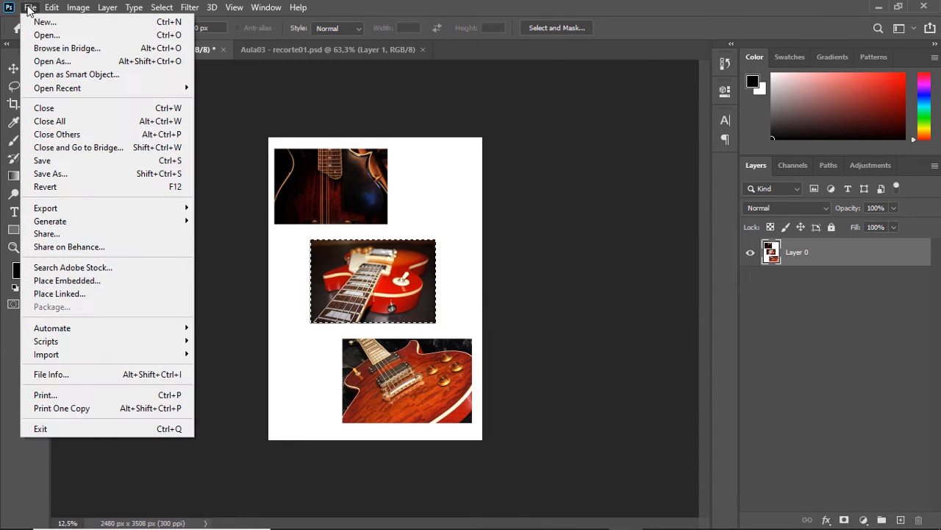
{"action": "left_click", "coordinate": [36, 18]}
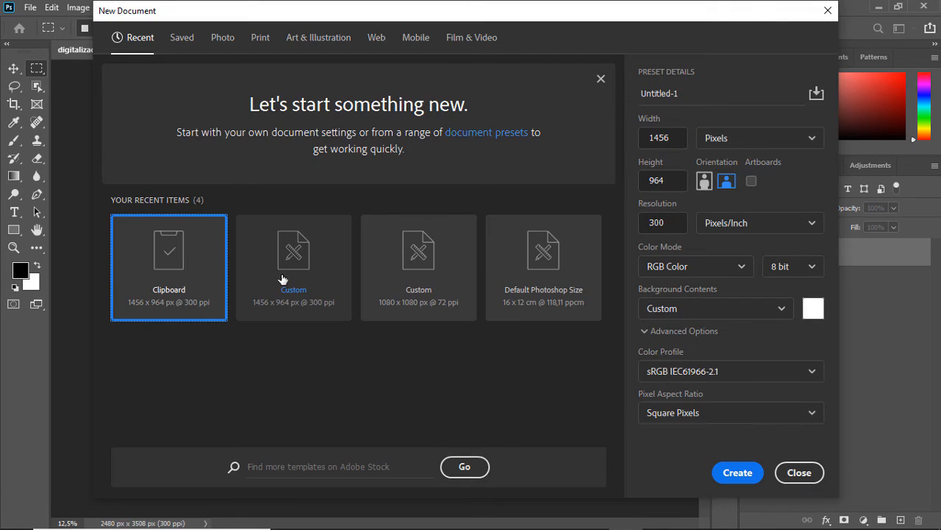
{"action": "left_click", "coordinate": [416, 267]}
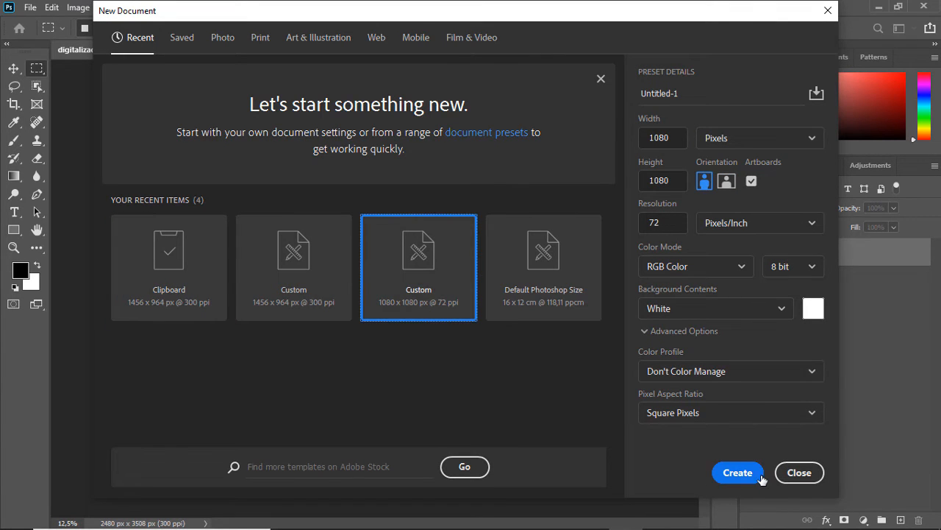
{"action": "left_click", "coordinate": [741, 475]}
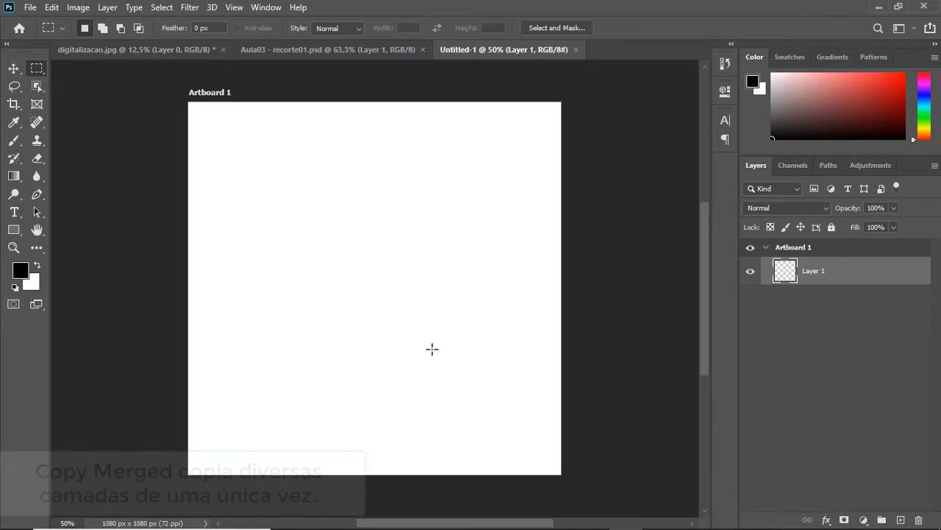
{"action": "key", "text": "ctrl+v"}
Step: Reposition the pasted guitar photo and scale it proportionally to about 113.69% so that it covers the whole artboard
{"action": "left_click", "coordinate": [13, 67]}
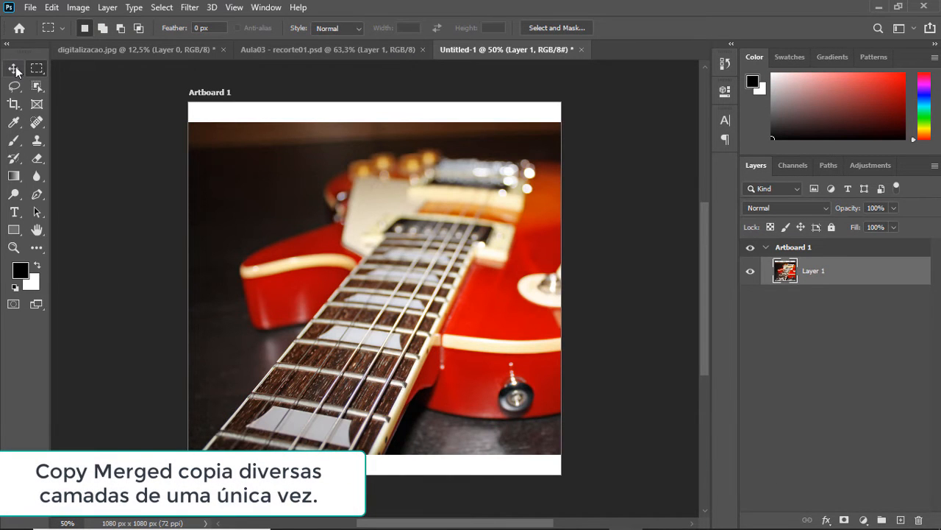
{"action": "left_click_drag", "start_coordinate": [461, 287], "coordinate": [339, 259]}
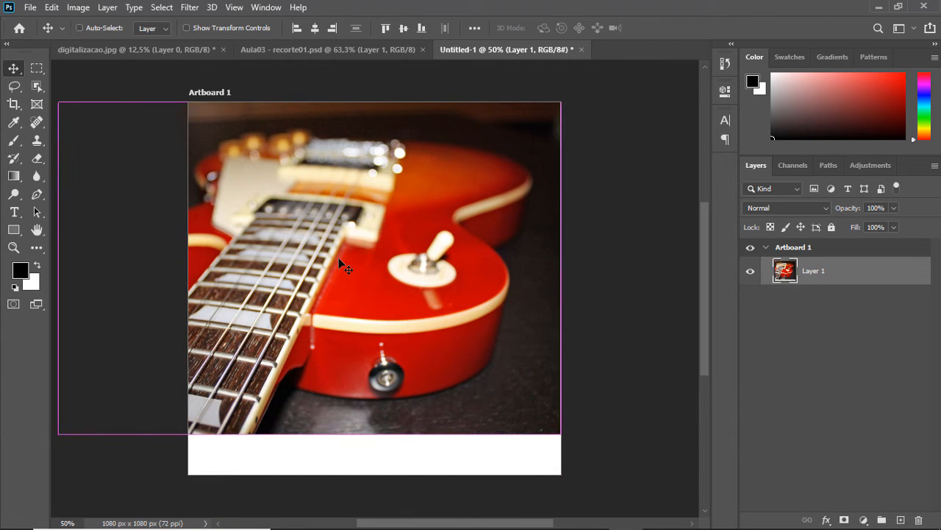
{"action": "key", "text": "ctrl+t"}
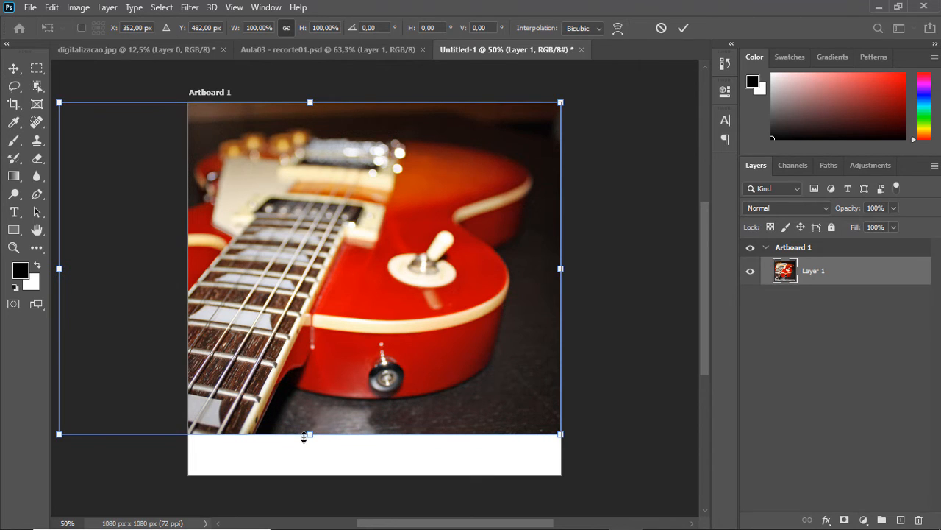
{"action": "left_click_drag", "start_coordinate": [309, 436], "coordinate": [370, 436]}
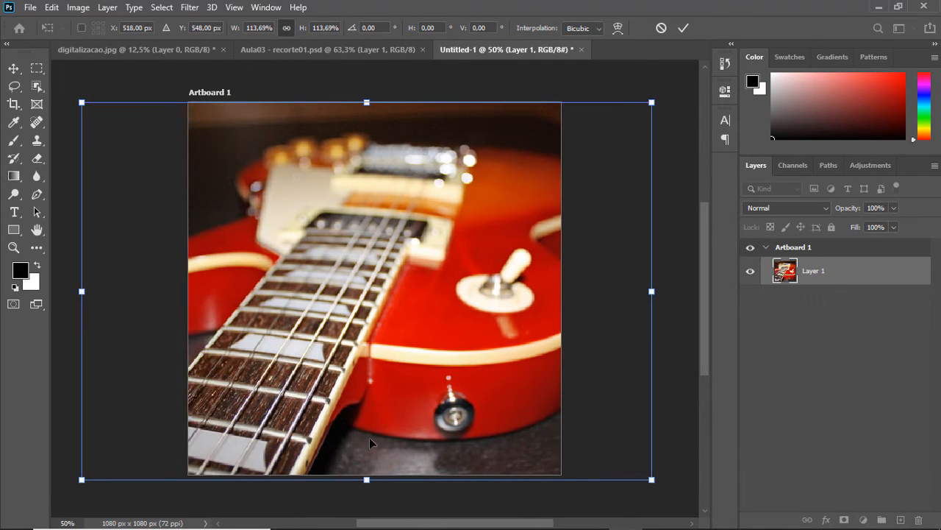
{"action": "key", "text": "Return"}
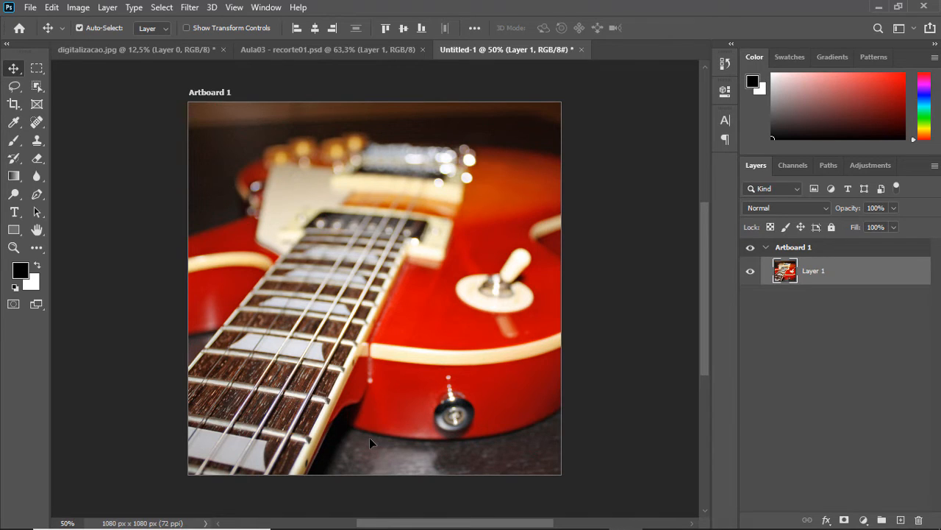
Step: Go back to digitalizacao.jpg and crop the page to the selected middle guitar photo, about 1456 x 964 px
{"action": "left_click", "coordinate": [131, 49]}
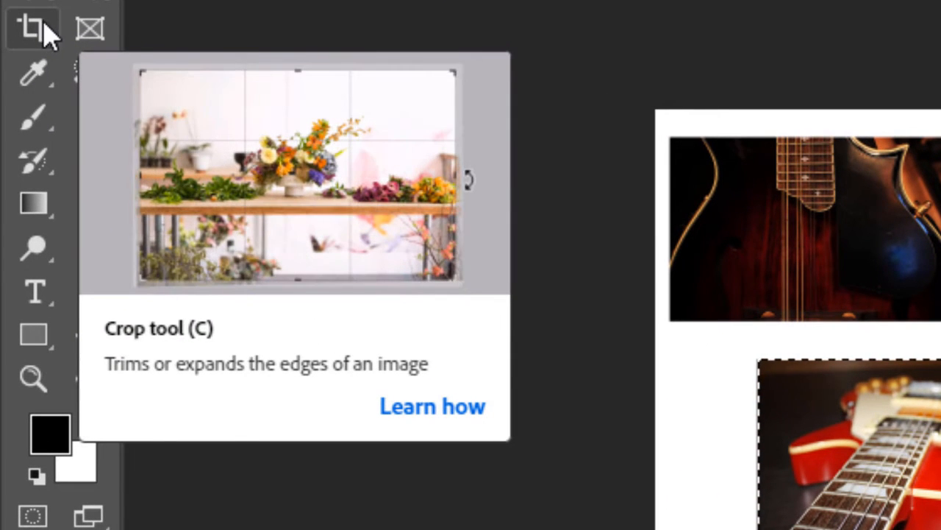
{"action": "left_click", "coordinate": [31, 31]}
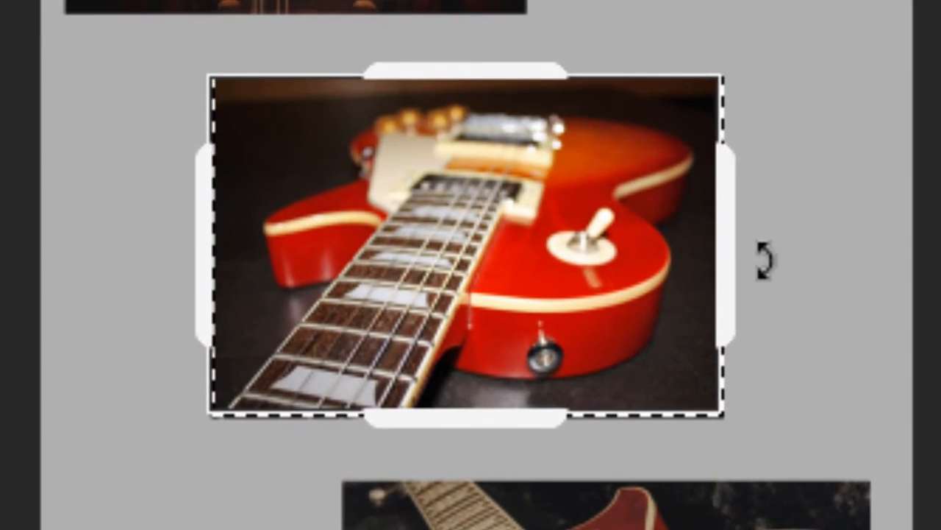
{"action": "left_click", "coordinate": [664, 269]}
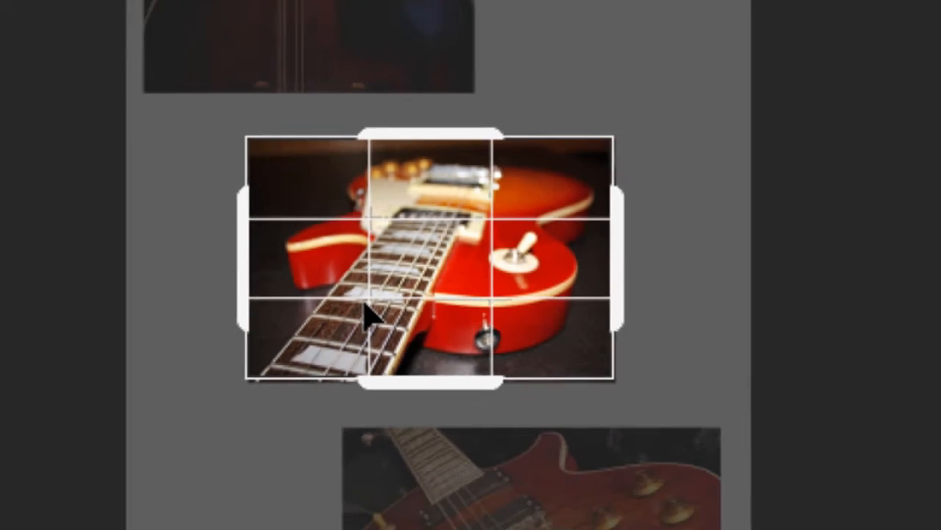
{"action": "key", "text": "ctrl+plus"}
{"action": "key", "text": "ctrl+plus"}
{"action": "key", "text": "ctrl+plus"}
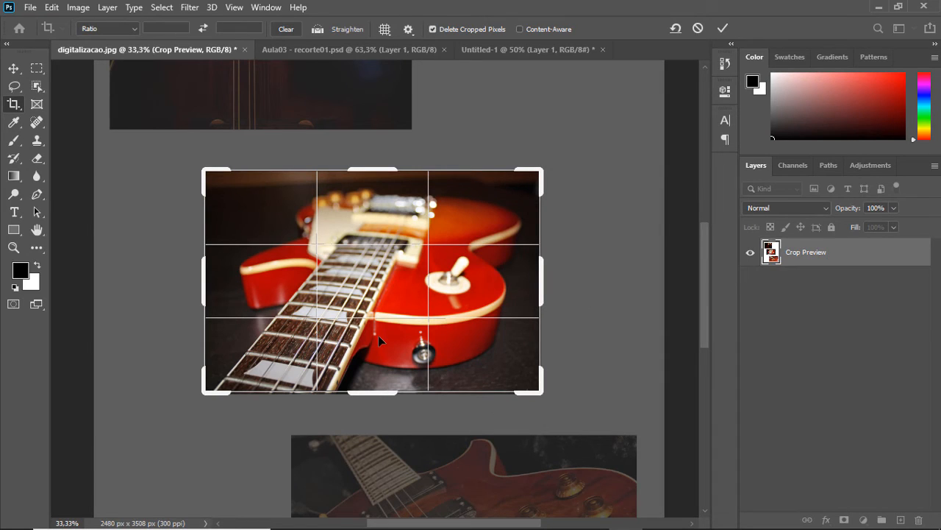
{"action": "left_click", "coordinate": [724, 29]}
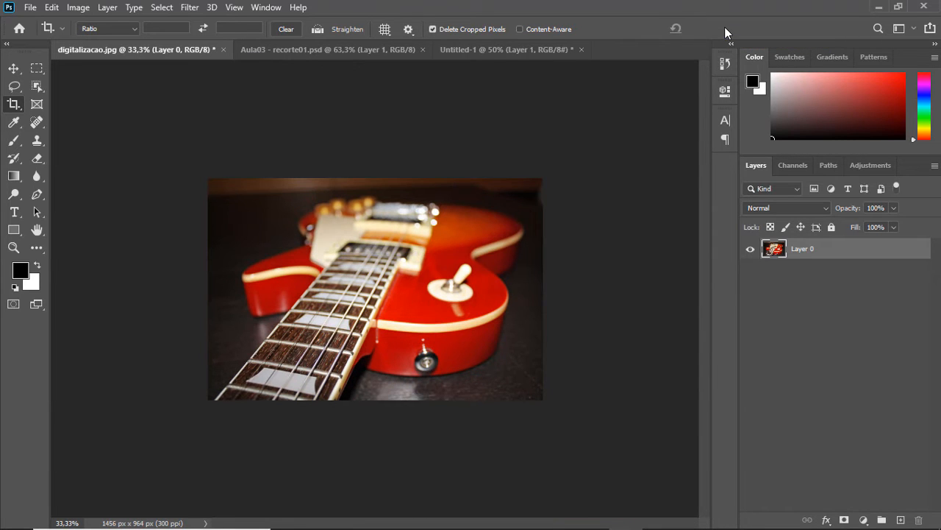
Step: Display the document's History, enlarge its list and review the recorded states from Open through Crop
{"action": "key", "text": "ctrl+minus"}
{"action": "key", "text": "ctrl+minus"}
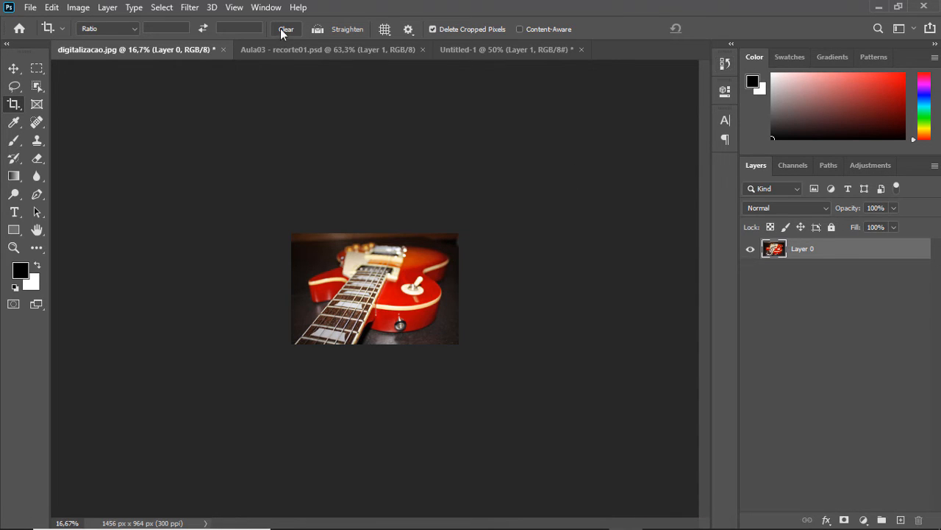
{"action": "left_click", "coordinate": [273, 7]}
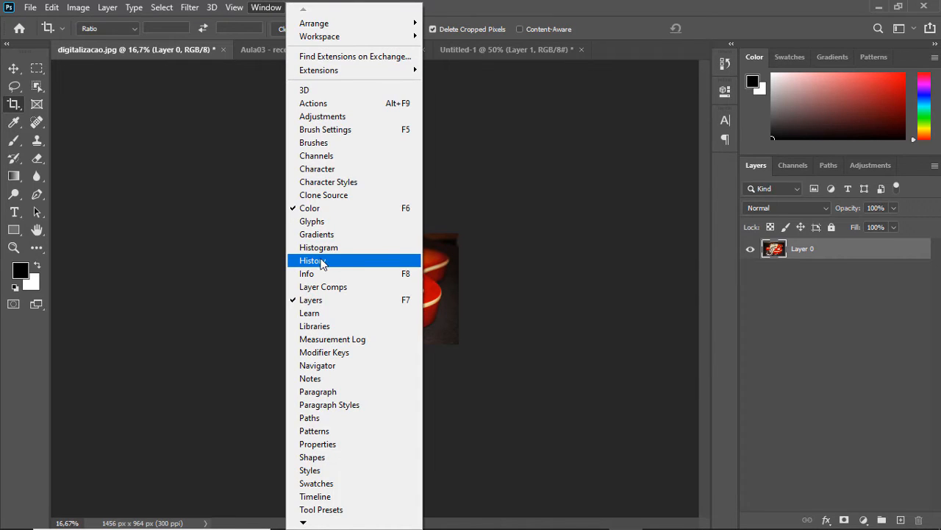
{"action": "left_click", "coordinate": [342, 262]}
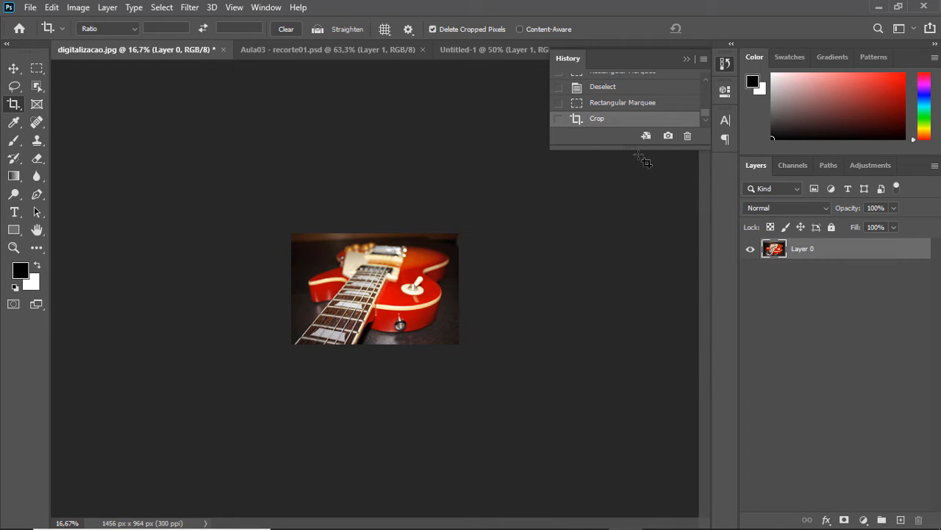
{"action": "left_click_drag", "start_coordinate": [645, 147], "coordinate": [629, 468]}
{"action": "left_click_drag", "start_coordinate": [707, 314], "coordinate": [704, 157]}
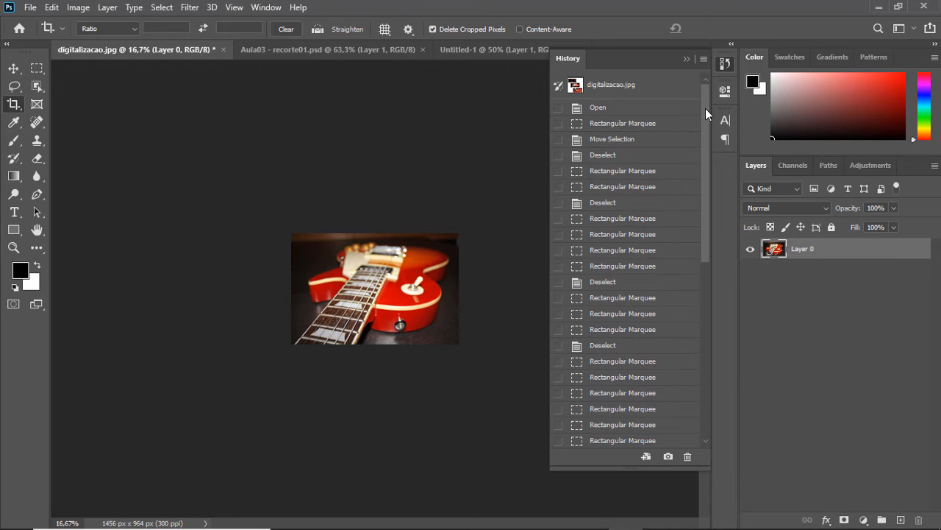
{"action": "left_click_drag", "start_coordinate": [705, 108], "coordinate": [712, 406]}
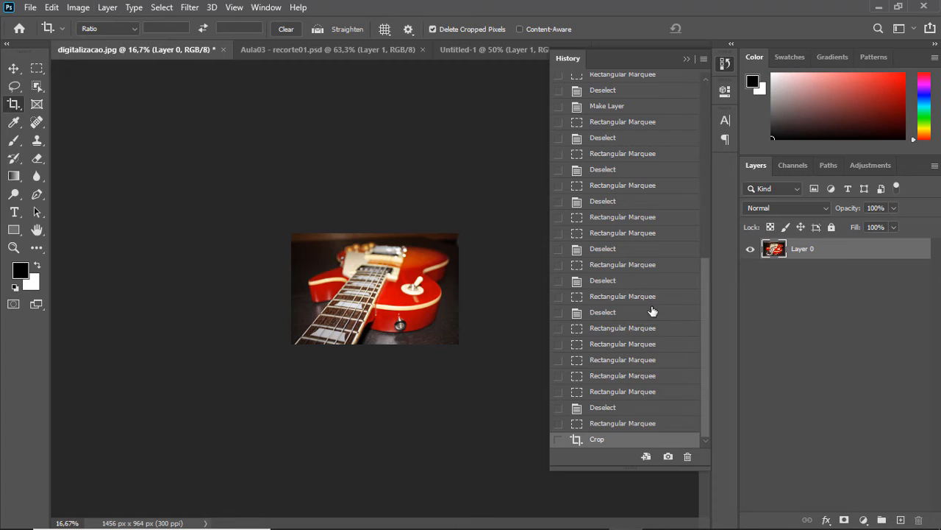
Step: Open the History Log preferences and examine the categories from General through Performance for the history states limit
{"action": "left_click", "coordinate": [52, 7]}
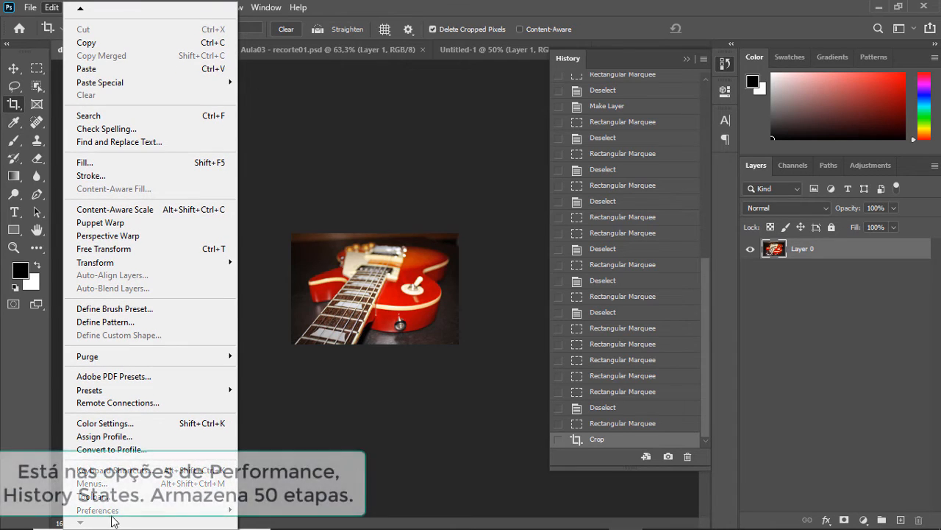
{"action": "mouse_move", "coordinate": [185, 519]}
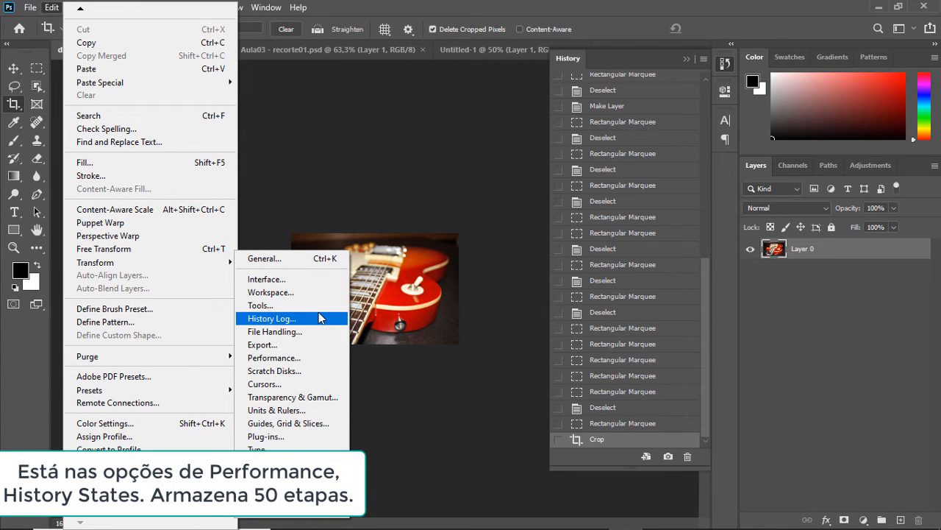
{"action": "left_click", "coordinate": [279, 319]}
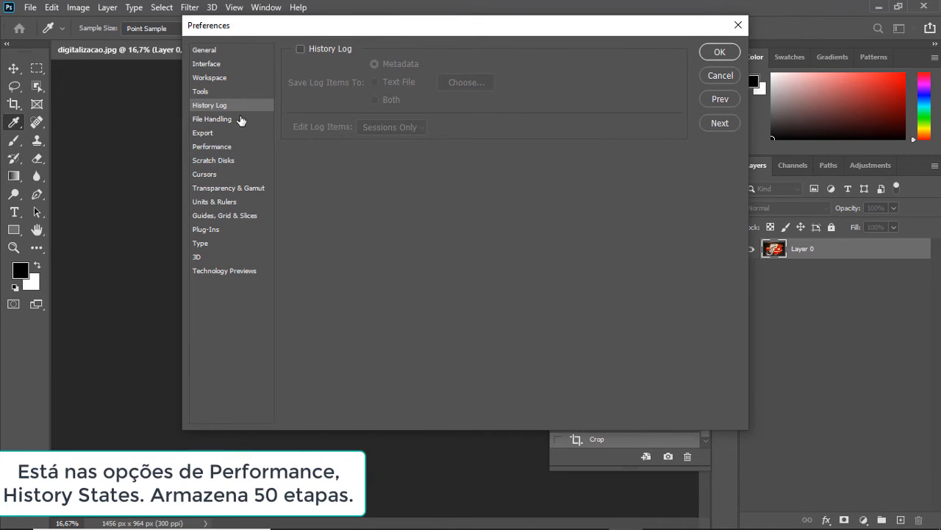
{"action": "left_click", "coordinate": [213, 56]}
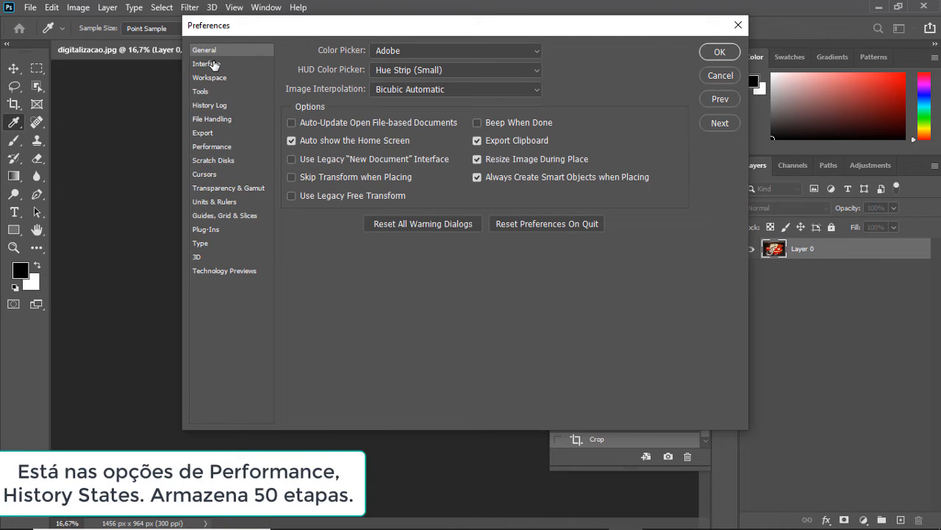
{"action": "left_click", "coordinate": [214, 64]}
{"action": "left_click", "coordinate": [213, 78]}
{"action": "left_click", "coordinate": [211, 93]}
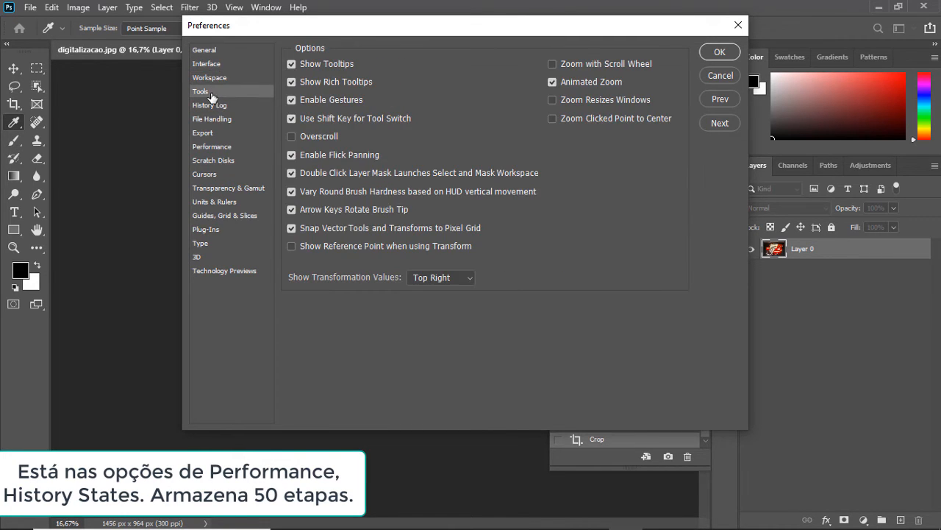
{"action": "left_click", "coordinate": [212, 106]}
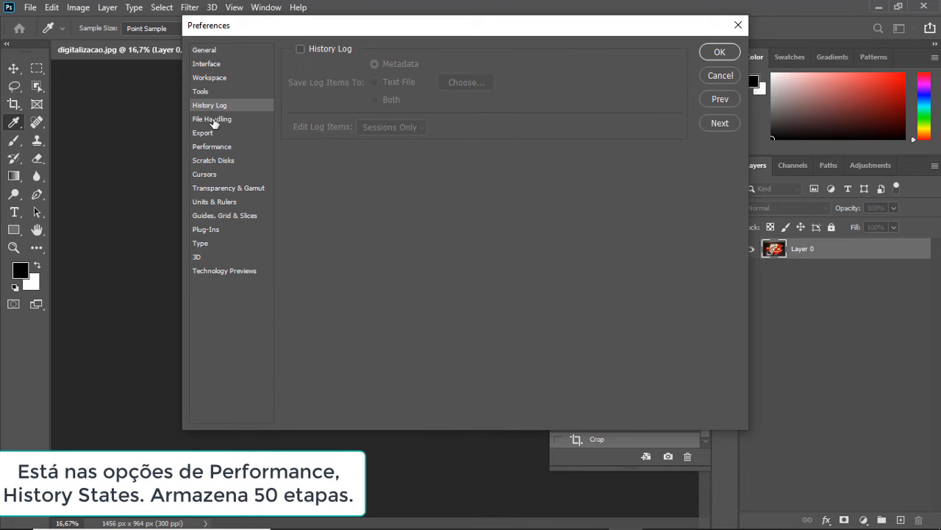
{"action": "left_click", "coordinate": [213, 121]}
{"action": "left_click", "coordinate": [205, 134]}
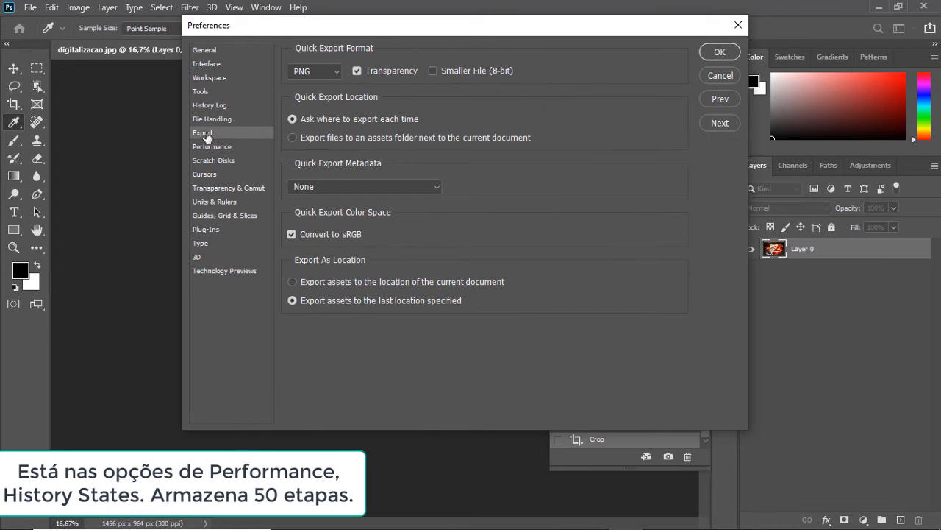
{"action": "left_click", "coordinate": [208, 145]}
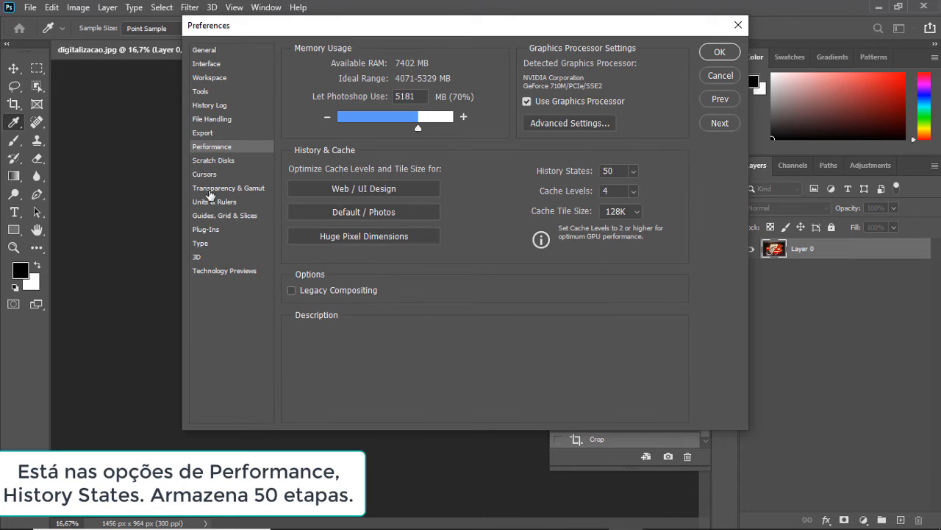
Step: Examine the preference categories from Technology Previews back up to Performance for the history states limit
{"action": "left_click", "coordinate": [210, 272]}
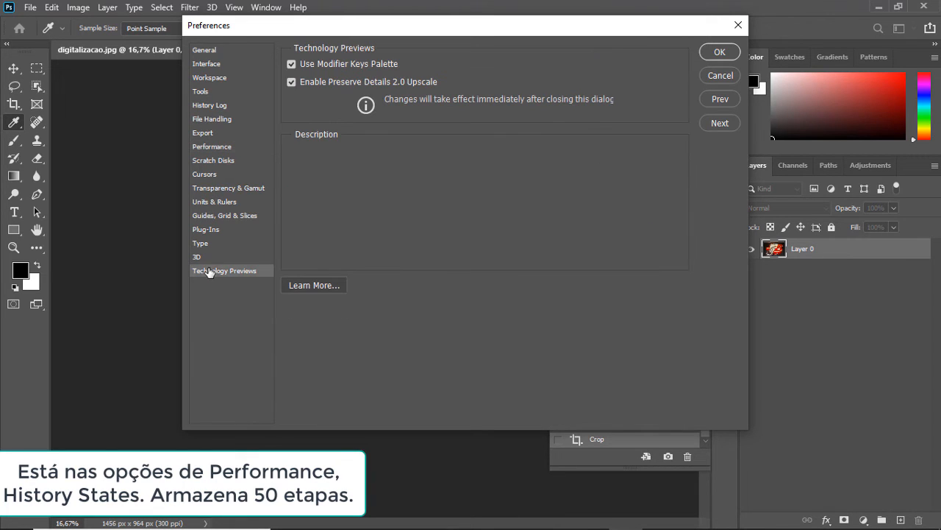
{"action": "left_click", "coordinate": [199, 258]}
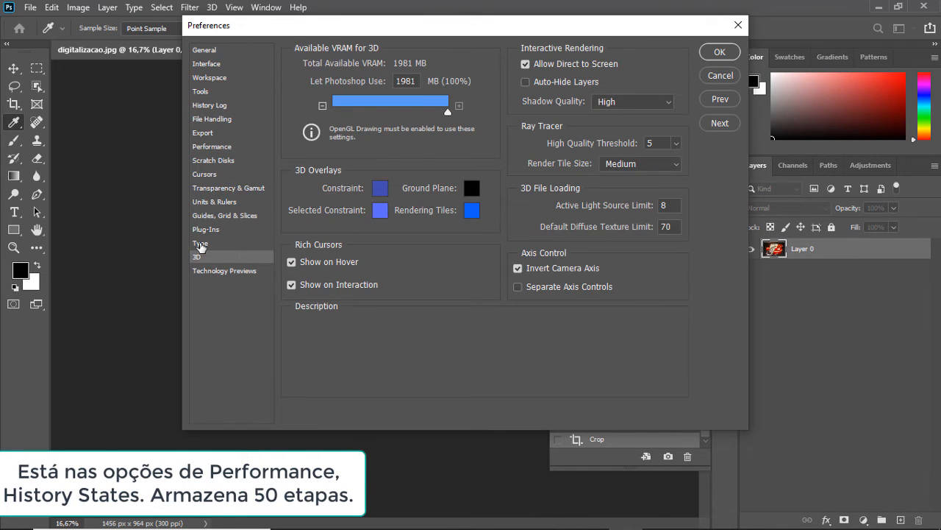
{"action": "left_click", "coordinate": [200, 243]}
{"action": "left_click", "coordinate": [206, 230]}
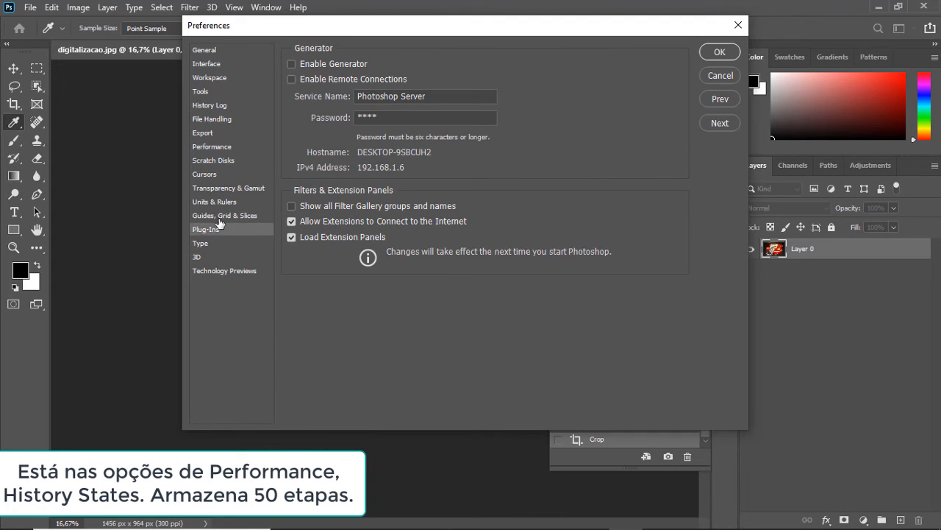
{"action": "left_click", "coordinate": [219, 216]}
{"action": "left_click", "coordinate": [220, 201]}
{"action": "left_click", "coordinate": [227, 188]}
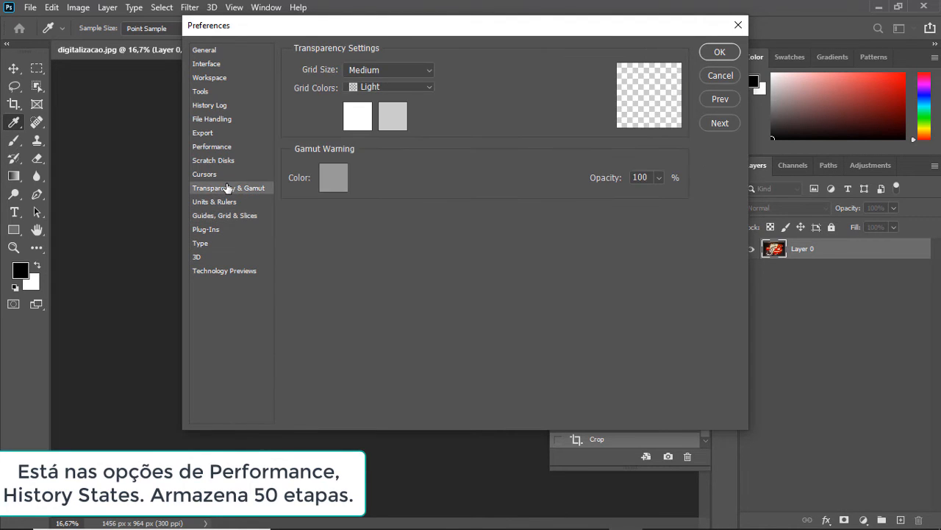
{"action": "left_click", "coordinate": [228, 175]}
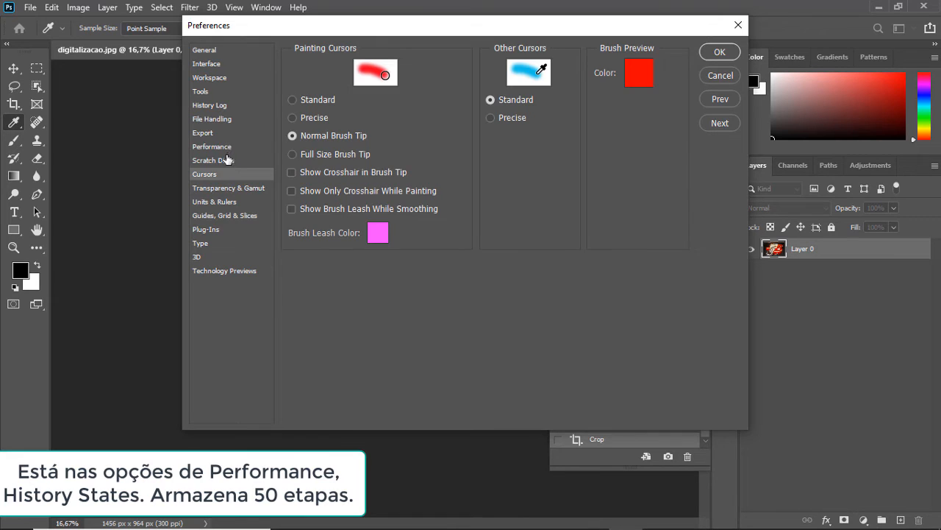
{"action": "left_click", "coordinate": [227, 159]}
{"action": "left_click", "coordinate": [226, 149]}
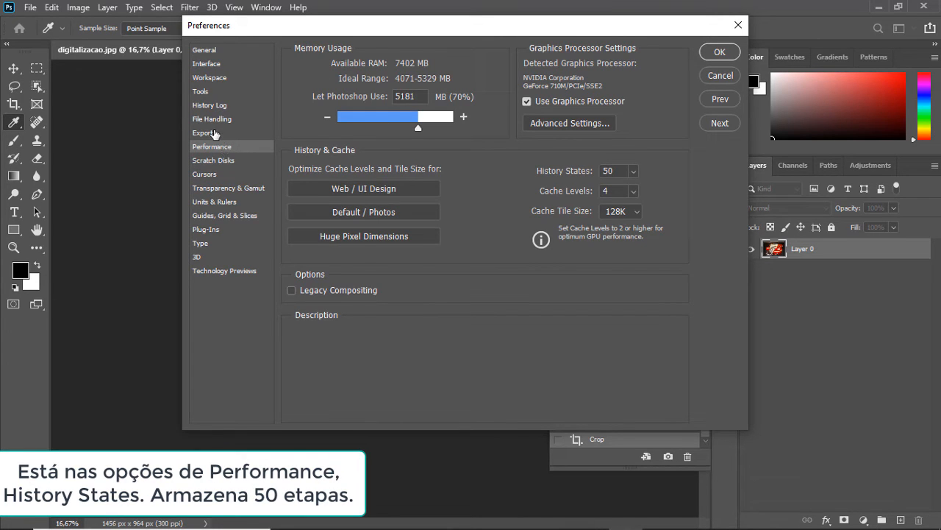
Step: Examine the preference categories from Export back up to General, then leave the preferences
{"action": "left_click", "coordinate": [215, 134]}
{"action": "left_click", "coordinate": [224, 123]}
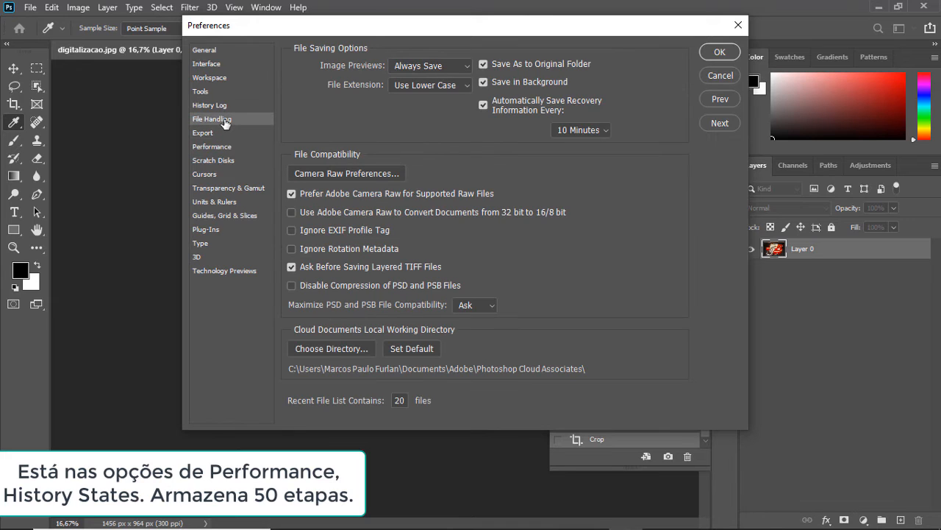
{"action": "left_click", "coordinate": [225, 110]}
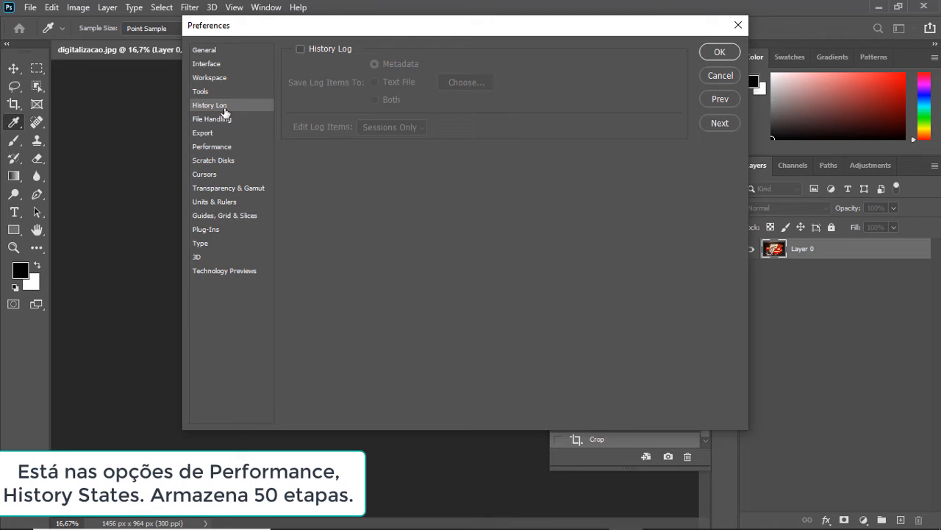
{"action": "left_click", "coordinate": [202, 92]}
{"action": "left_click", "coordinate": [207, 81]}
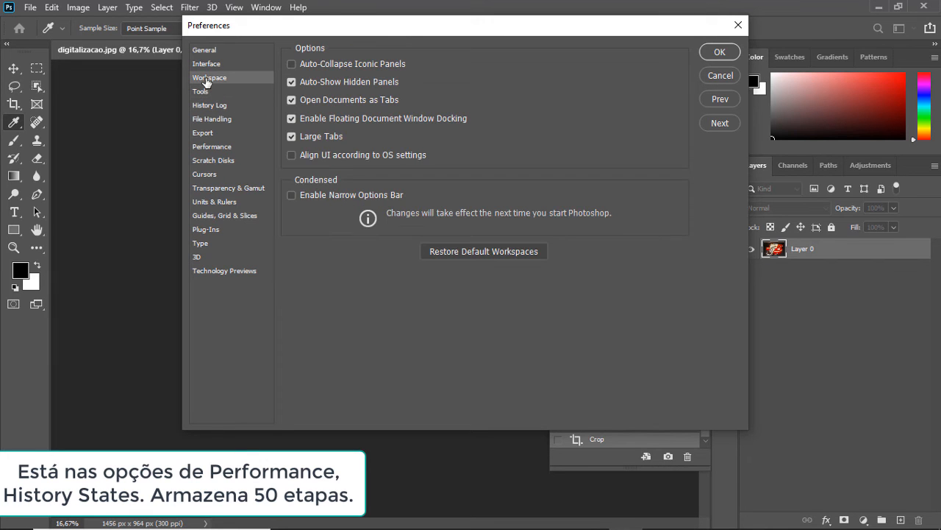
{"action": "left_click", "coordinate": [207, 91]}
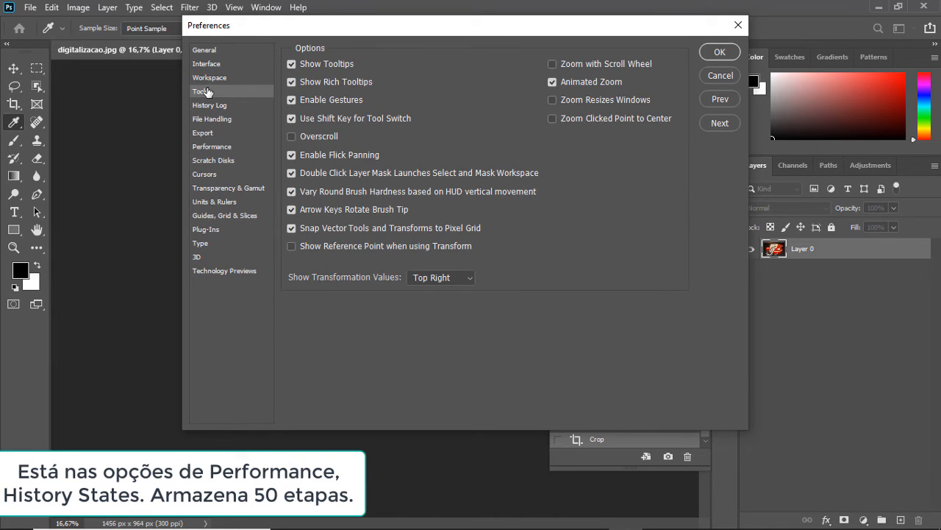
{"action": "left_click", "coordinate": [213, 65]}
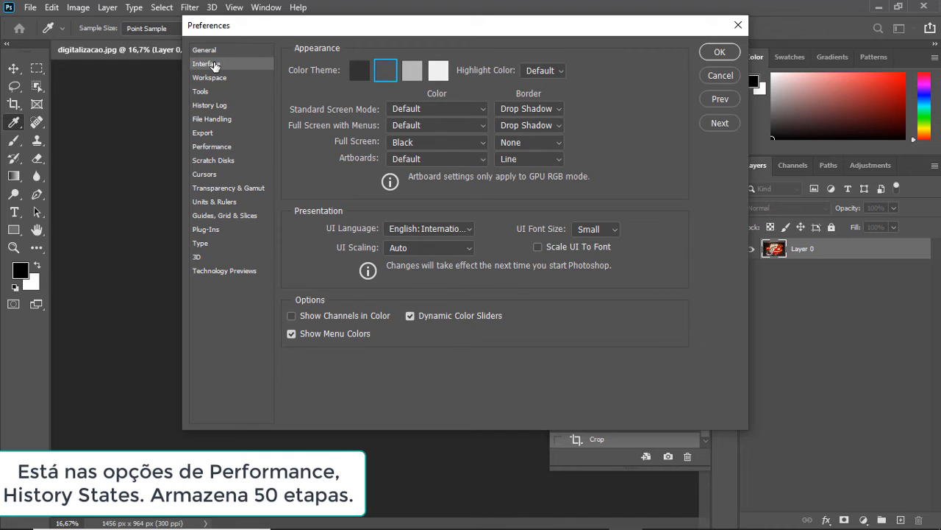
{"action": "left_click", "coordinate": [213, 49]}
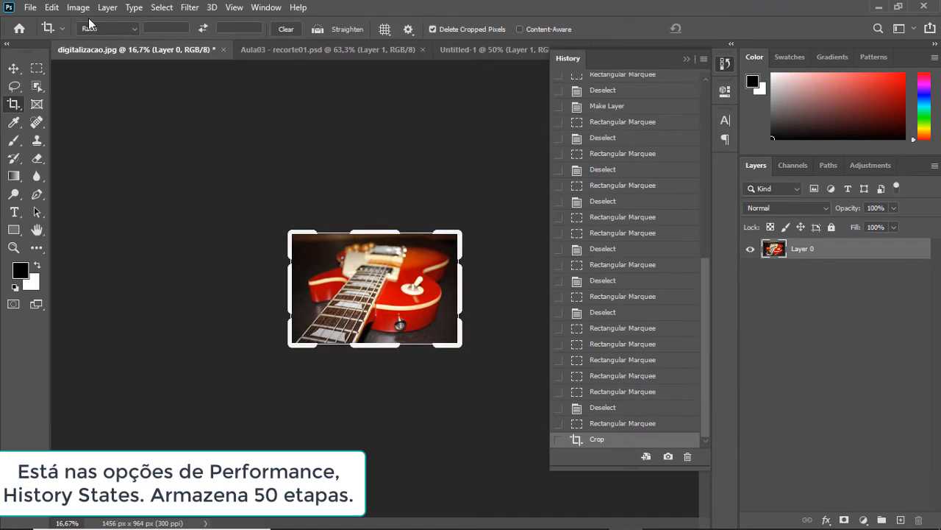
Step: Open Interface Options from the History icon, check the Workspace, Tools and File Handling preferences, and leave the preferences
{"action": "left_click", "coordinate": [52, 8]}
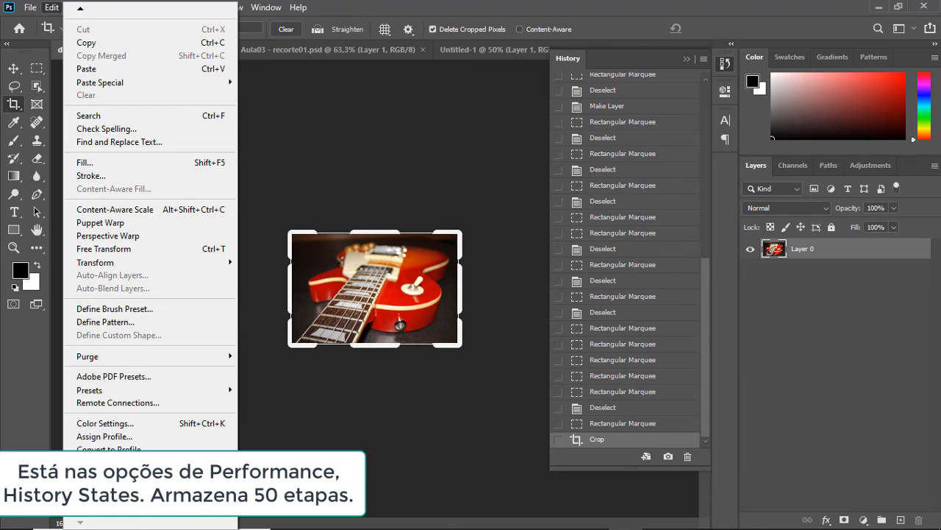
{"action": "right_click", "coordinate": [721, 67]}
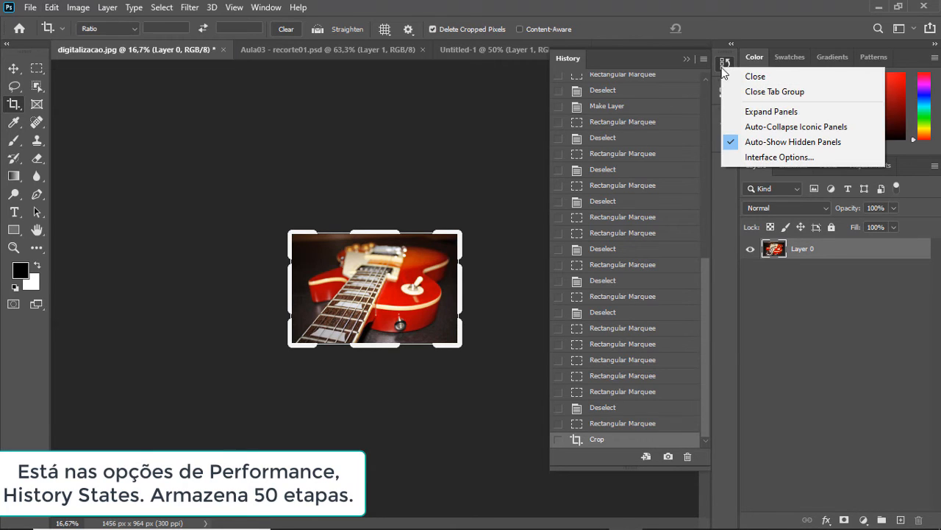
{"action": "left_click", "coordinate": [798, 159]}
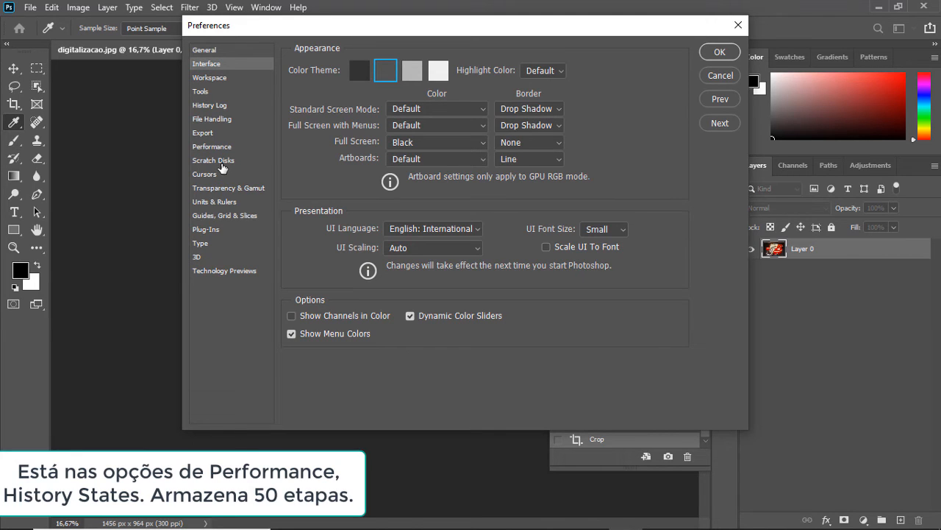
{"action": "left_click", "coordinate": [213, 78]}
{"action": "left_click", "coordinate": [210, 92]}
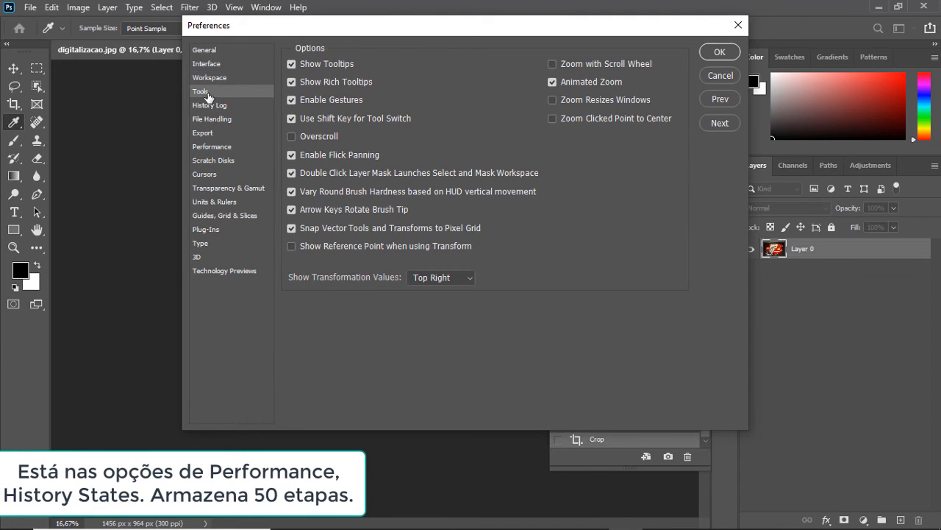
{"action": "left_click", "coordinate": [206, 119]}
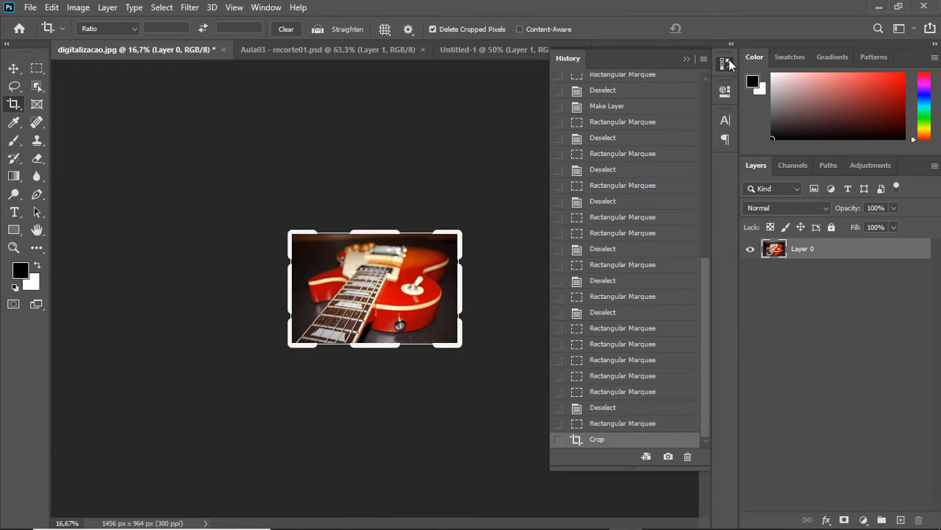
Step: Hide the history list, undo the crop of the middle guitar photo and activate the Move tool
{"action": "left_click", "coordinate": [726, 63]}
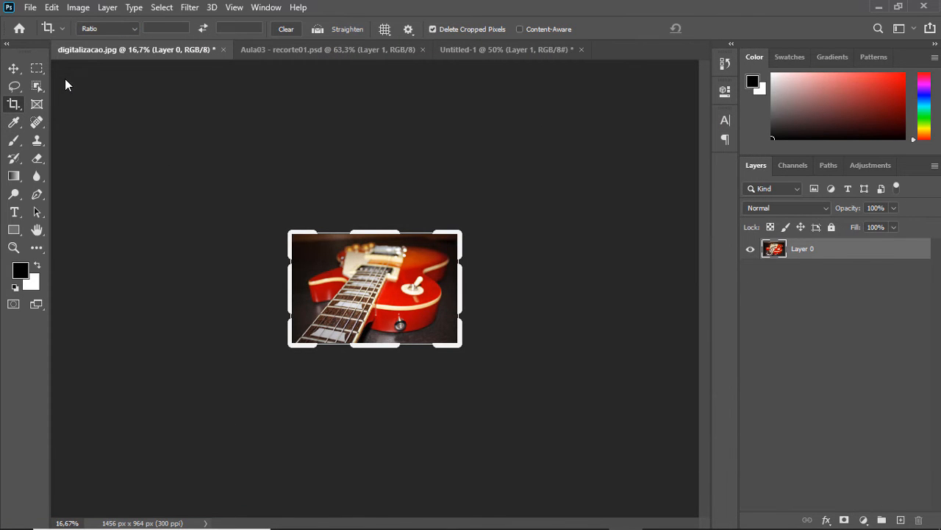
{"action": "key", "text": "ctrl+z"}
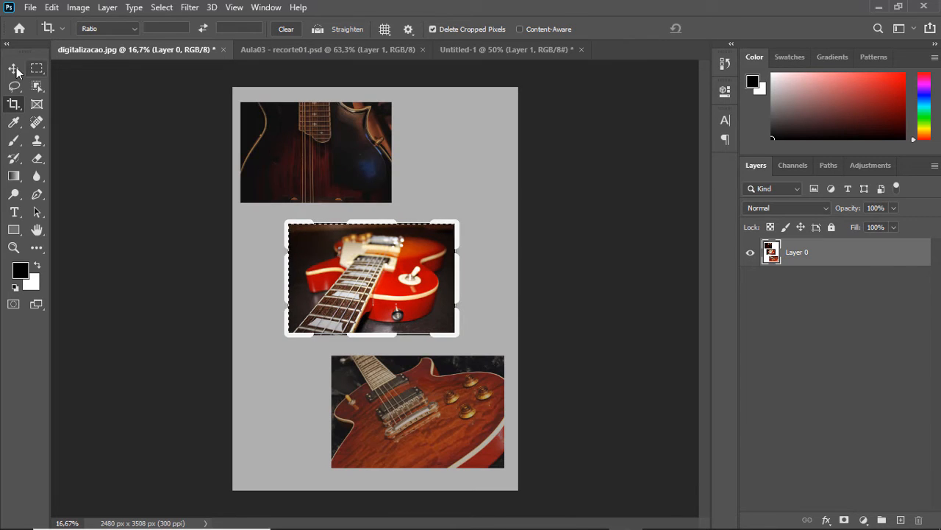
{"action": "left_click", "coordinate": [13, 68]}
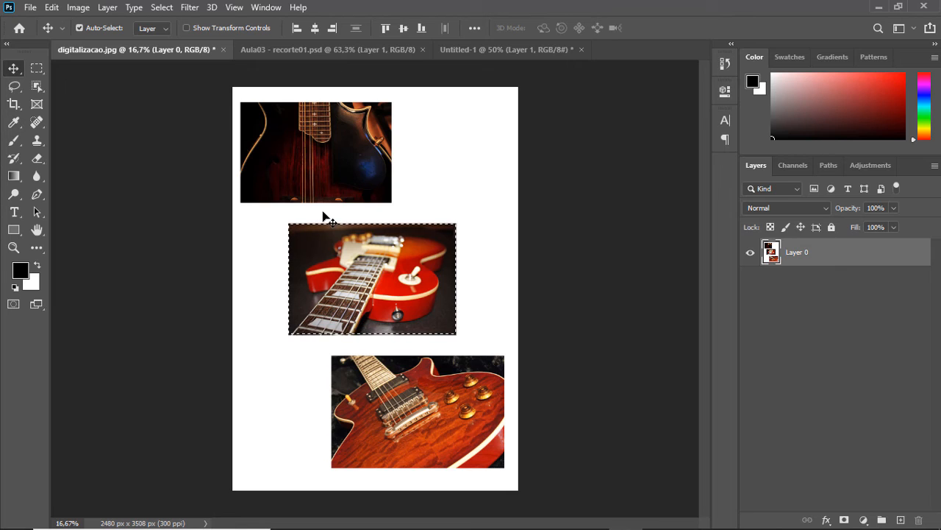
Step: Try inverting the selection and deleting everything around the middle guitar photo, then restore the page and the original selection
{"action": "left_click", "coordinate": [165, 9]}
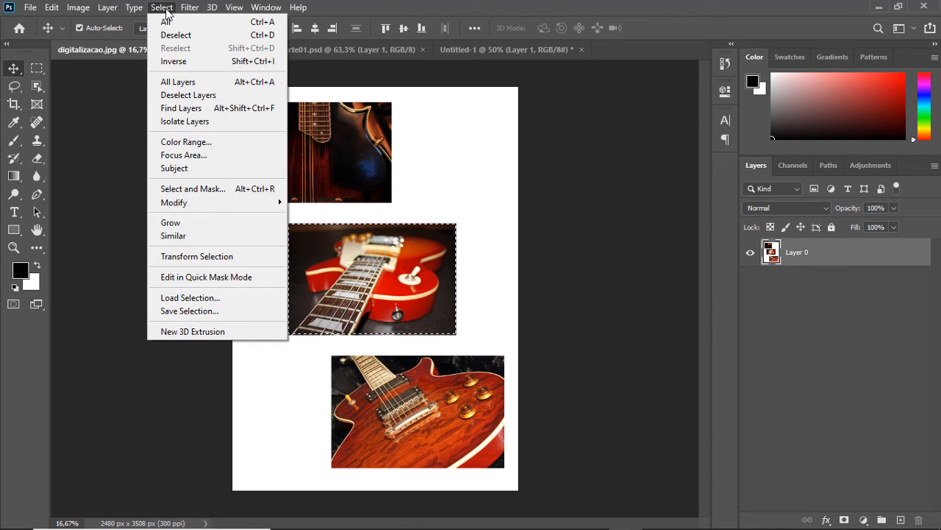
{"action": "left_click", "coordinate": [181, 61]}
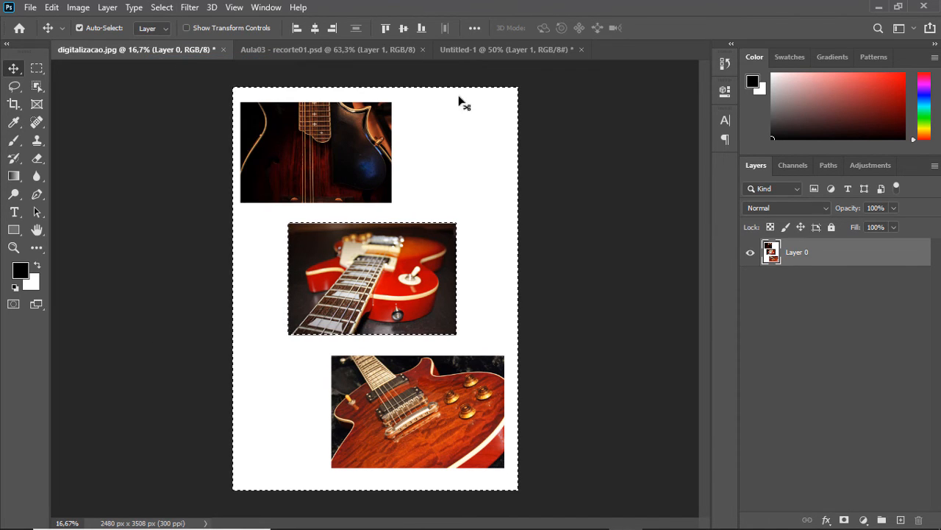
{"action": "key", "text": "Delete"}
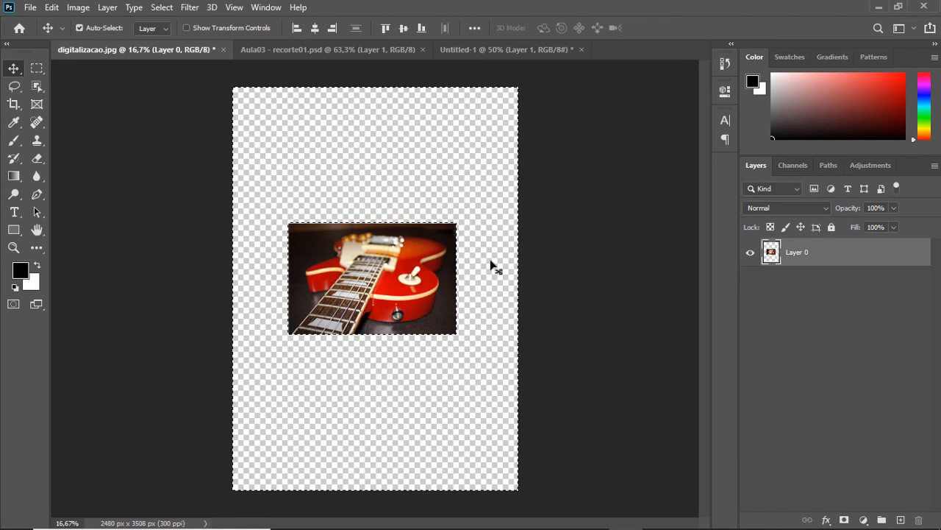
{"action": "key", "text": "ctrl+z"}
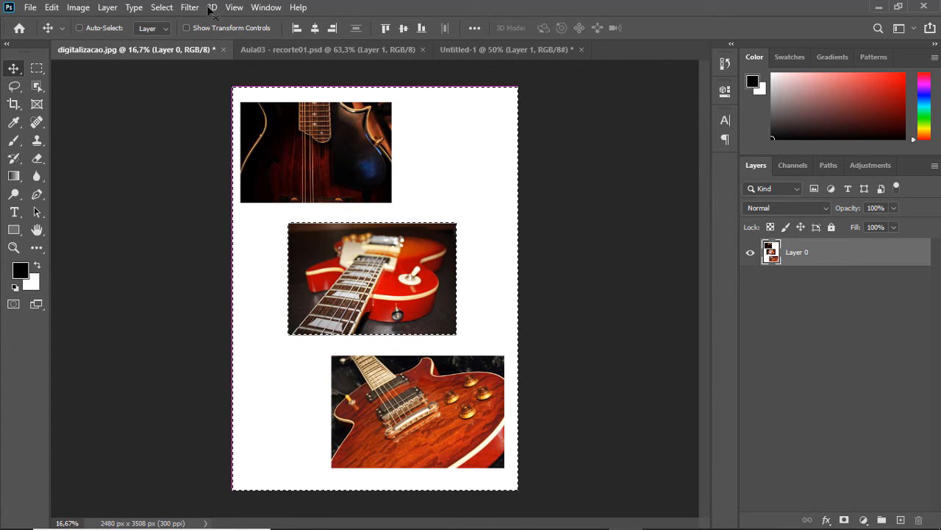
{"action": "key", "text": "ctrl+shift+i"}
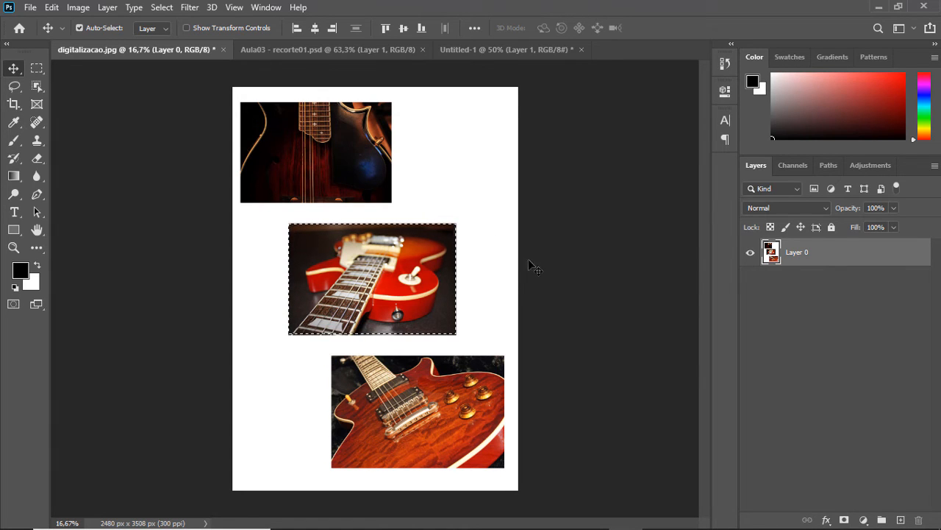
Step: Add a Black & White adjustment layer restricted to the selected middle guitar photo
{"action": "mouse_move", "coordinate": [847, 527]}
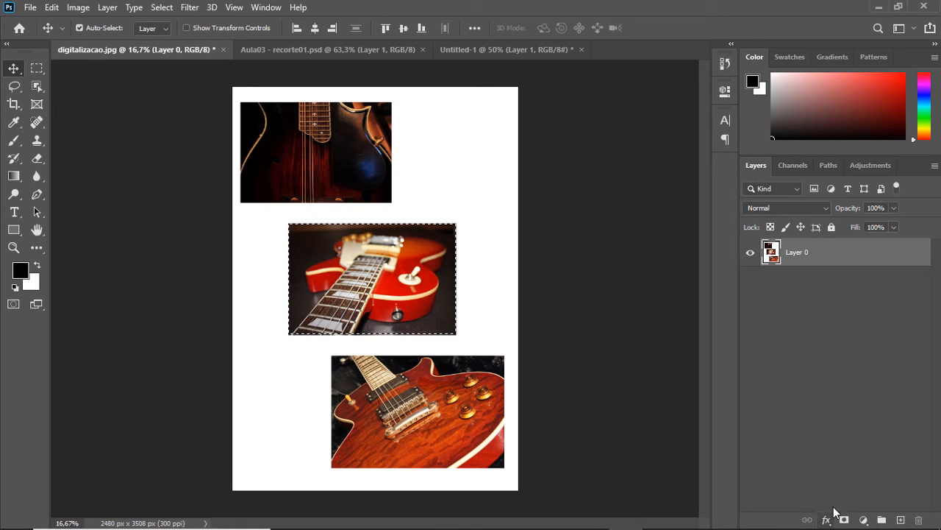
{"action": "left_click", "coordinate": [77, 10]}
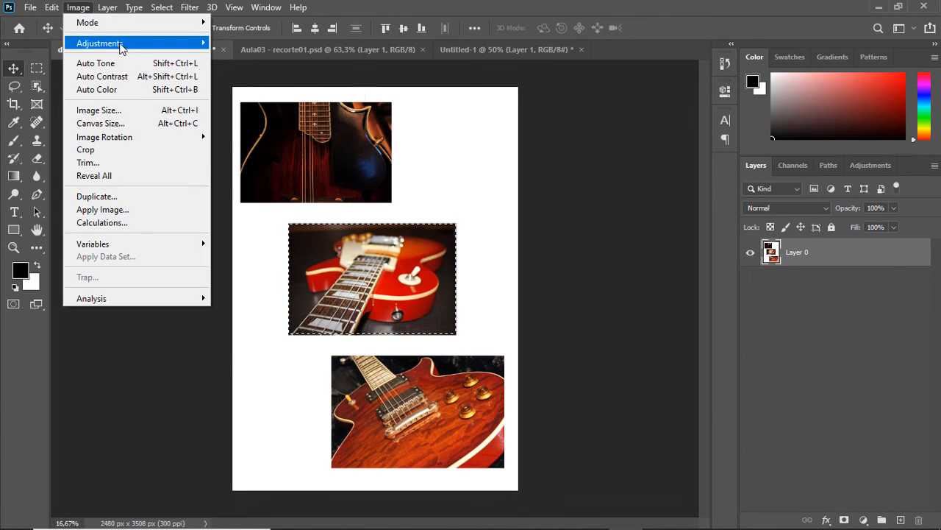
{"action": "mouse_move", "coordinate": [122, 43]}
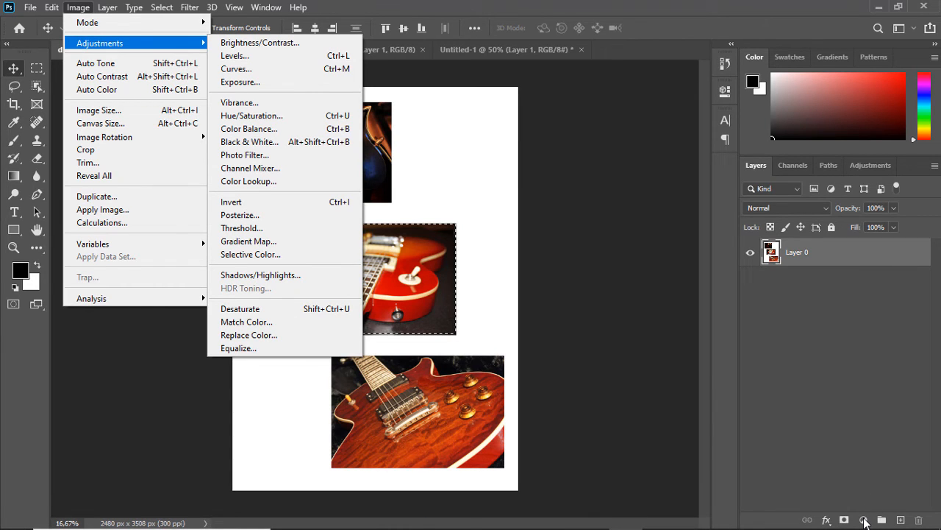
{"action": "left_click", "coordinate": [865, 520]}
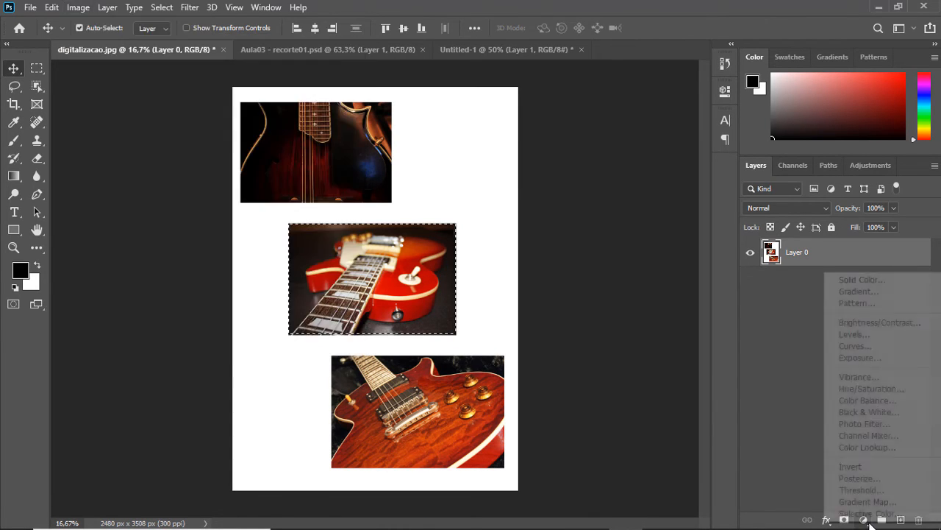
{"action": "left_click", "coordinate": [906, 413]}
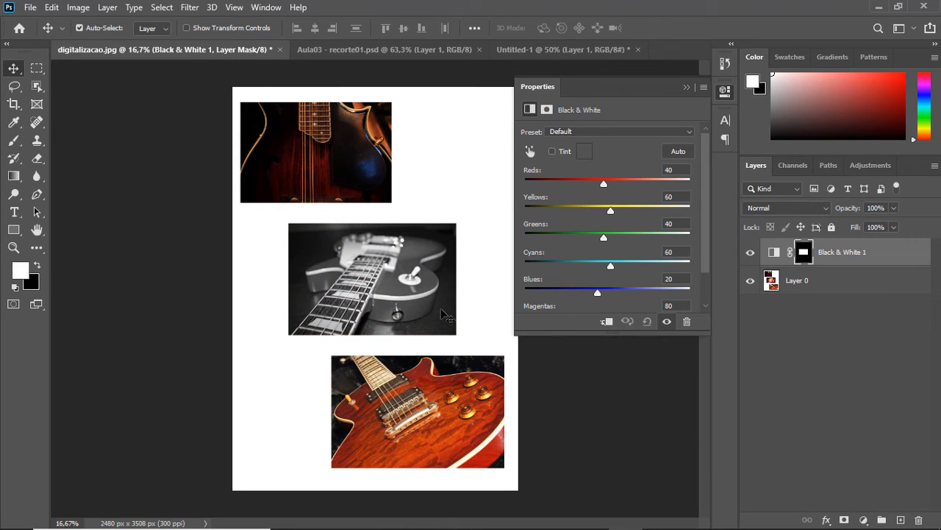
Step: Enable a beige tint, set Reds 58, Yellows 69, Greens -69, Cyans 142 and Blues 13, and compare the photo without the adjustment
{"action": "left_click_drag", "start_coordinate": [604, 183], "coordinate": [568, 238]}
{"action": "left_click_drag", "start_coordinate": [610, 267], "coordinate": [595, 292]}
{"action": "mouse_move", "coordinate": [607, 213]}
{"action": "left_mouse_down"}
{"action": "mouse_move", "coordinate": [589, 216]}
{"action": "mouse_move", "coordinate": [620, 184]}
{"action": "mouse_move", "coordinate": [608, 183]}
{"action": "mouse_move", "coordinate": [617, 188]}
{"action": "mouse_move", "coordinate": [600, 215]}
{"action": "mouse_move", "coordinate": [602, 184]}
{"action": "mouse_move", "coordinate": [617, 210]}
{"action": "left_mouse_up"}
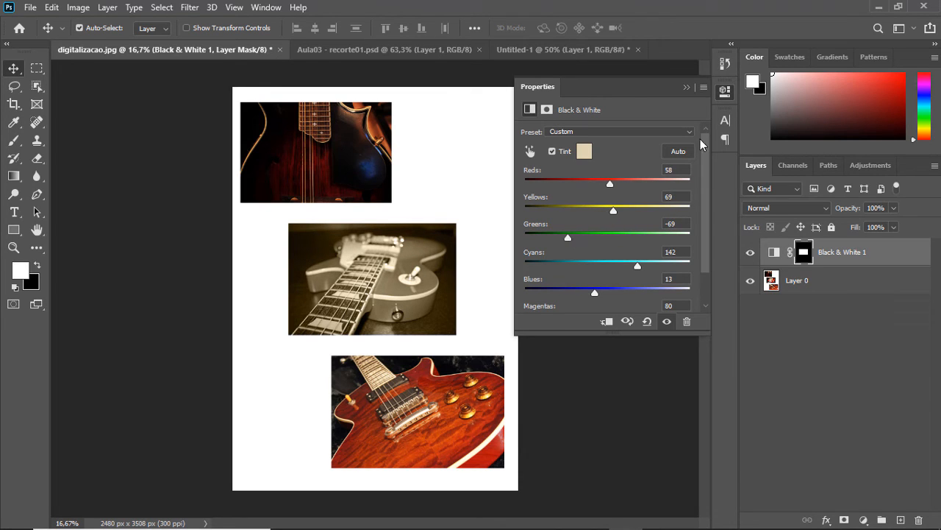
{"action": "left_click", "coordinate": [725, 91]}
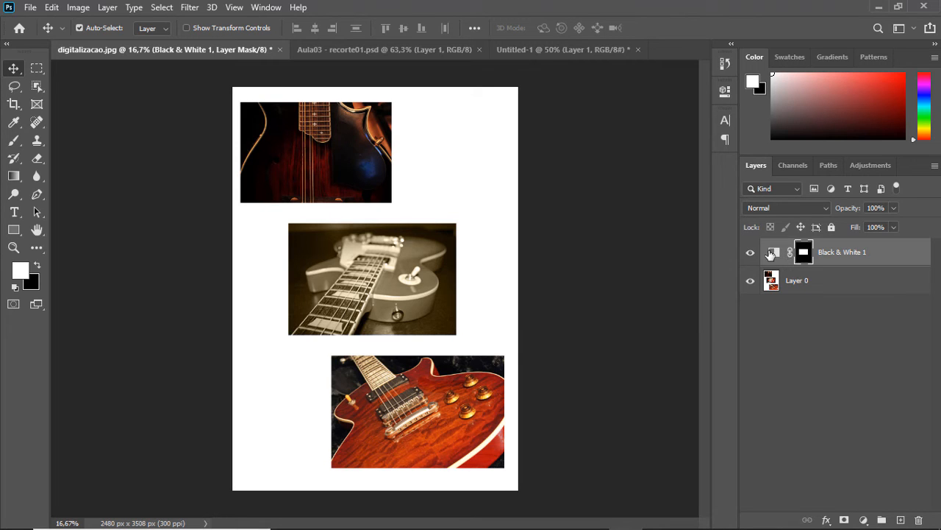
{"action": "left_click", "coordinate": [750, 252]}
{"action": "left_click", "coordinate": [751, 253]}
Step: Close digitalizacao.jpg, Untitled-1 and Aula03 - recorte01.psd, discarding the unsaved changes
{"action": "left_click", "coordinate": [279, 50]}
{"action": "left_click", "coordinate": [472, 210]}
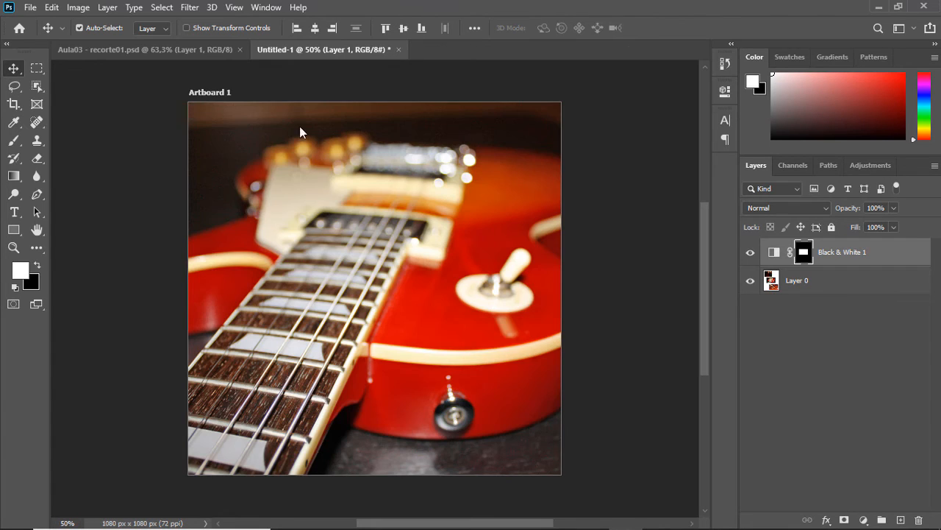
{"action": "left_click", "coordinate": [396, 49]}
{"action": "left_click", "coordinate": [463, 210]}
{"action": "left_click", "coordinate": [241, 50]}
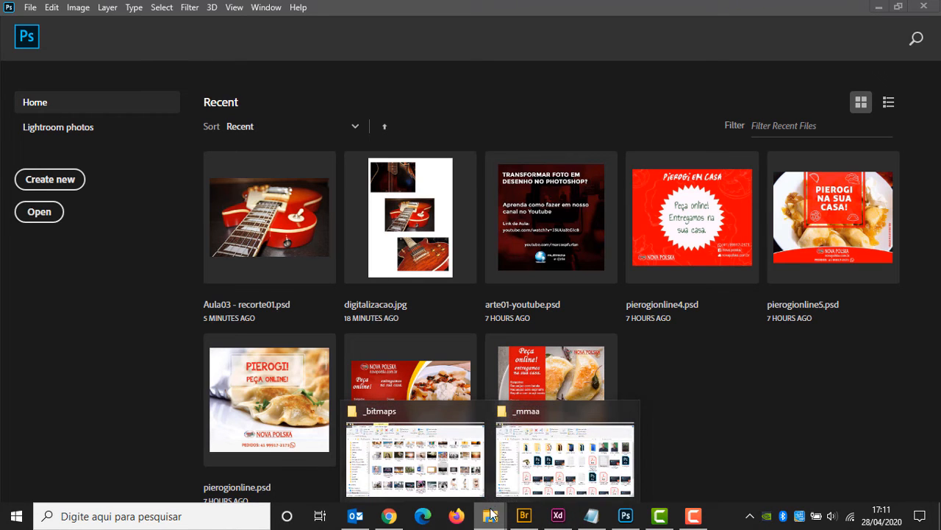
Step: Switch to File Explorer and look through the _bitmaps folder for a practice image
{"action": "left_click", "coordinate": [526, 415]}
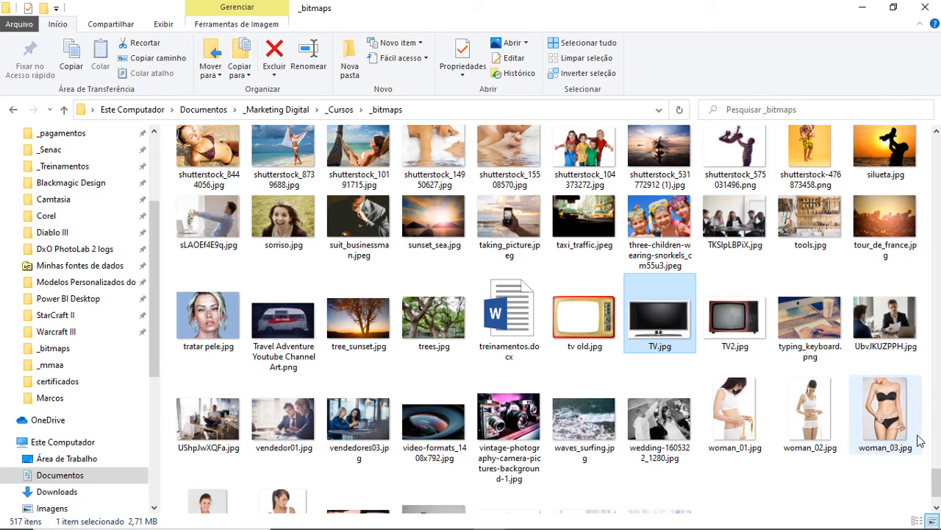
{"action": "scroll", "coordinate": [937, 495], "scroll_direction": "down", "scroll_amount": 1}
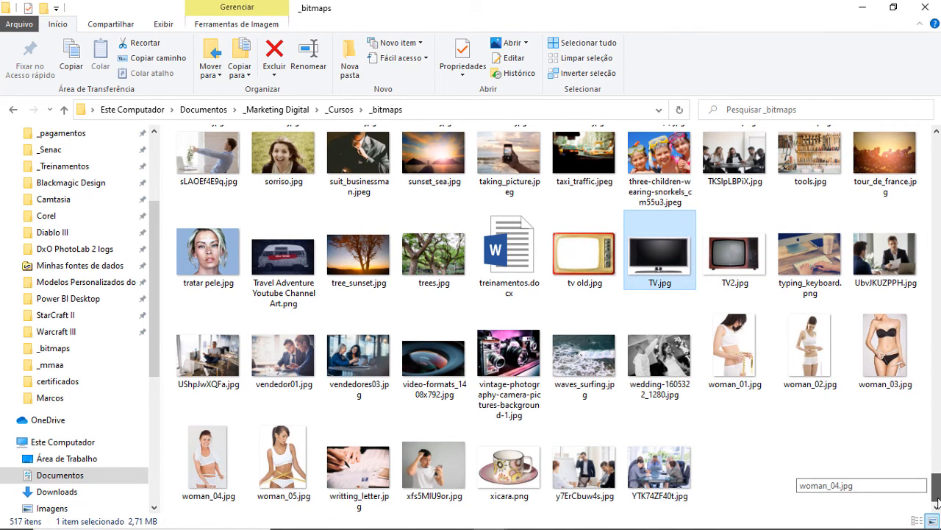
{"action": "scroll", "coordinate": [936, 486], "scroll_direction": "up", "scroll_amount": 2}
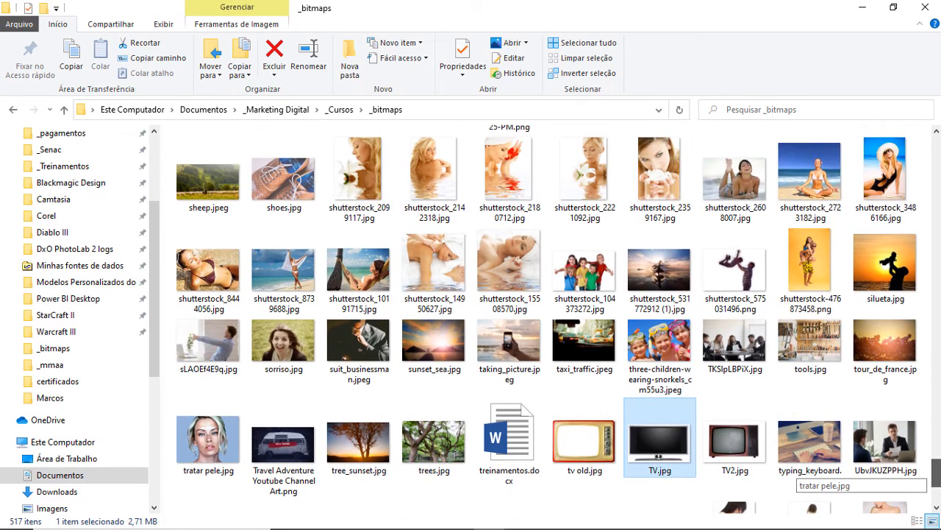
{"action": "scroll", "coordinate": [936, 474], "scroll_direction": "up", "scroll_amount": 2}
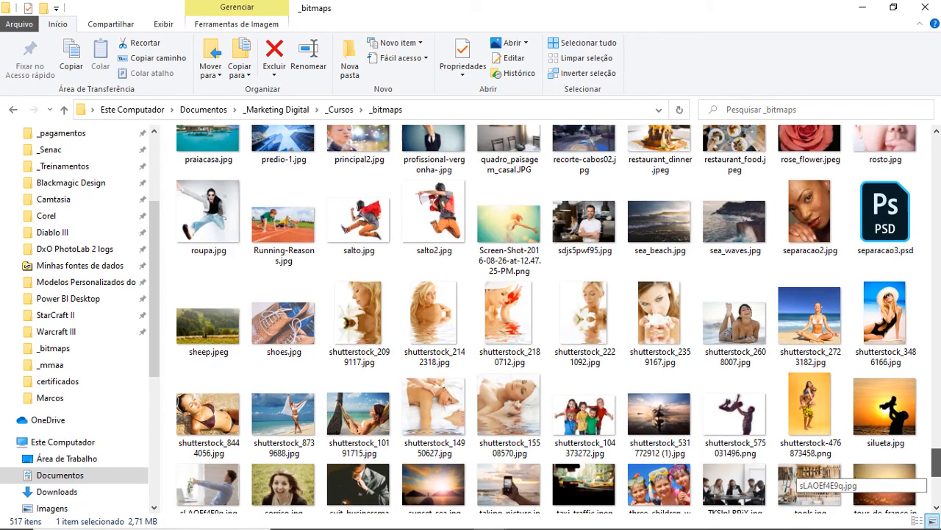
{"action": "scroll", "coordinate": [936, 474], "scroll_direction": "up", "scroll_amount": 2}
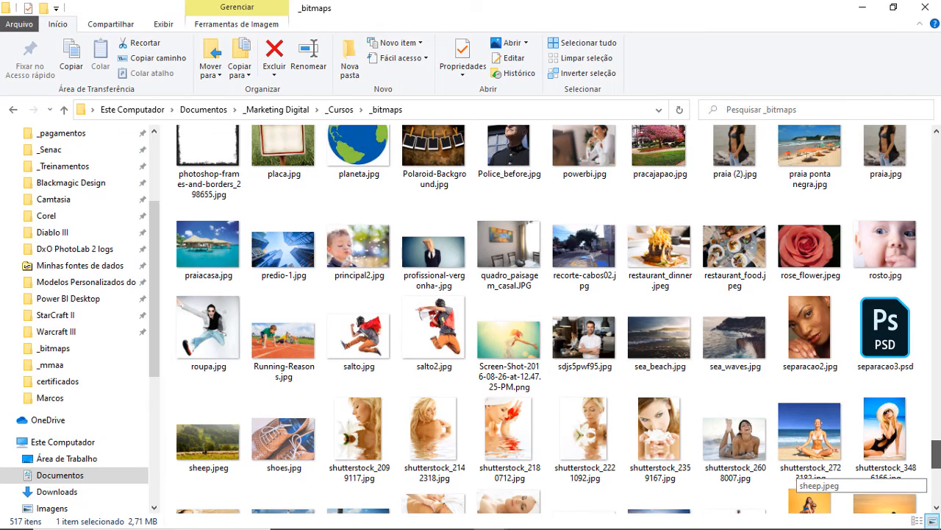
{"action": "scroll", "coordinate": [936, 474], "scroll_direction": "up", "scroll_amount": 3}
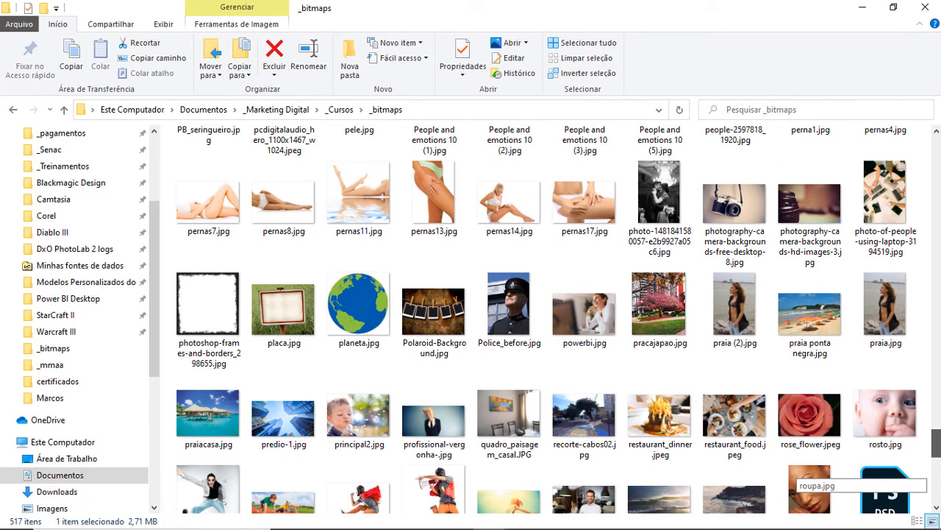
{"action": "scroll", "coordinate": [937, 475], "scroll_direction": "up", "scroll_amount": 5}
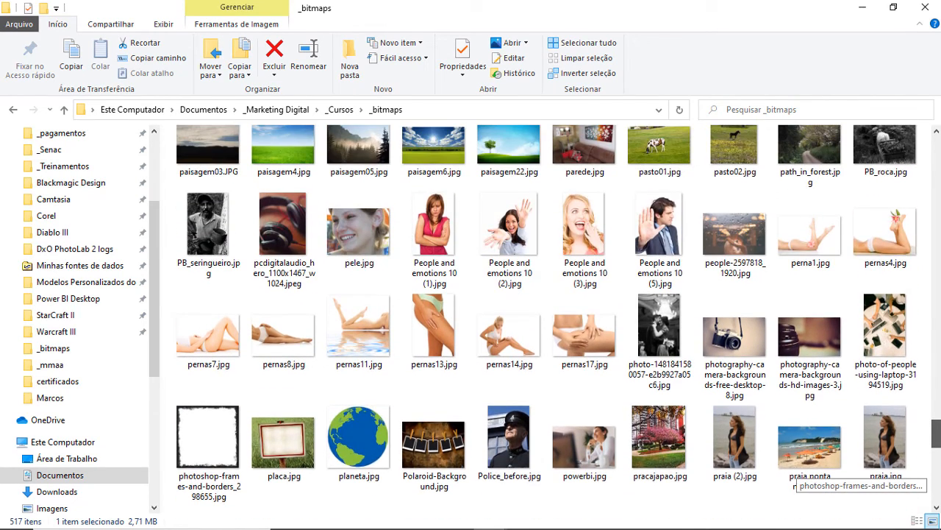
{"action": "scroll", "coordinate": [936, 475], "scroll_direction": "up", "scroll_amount": 3}
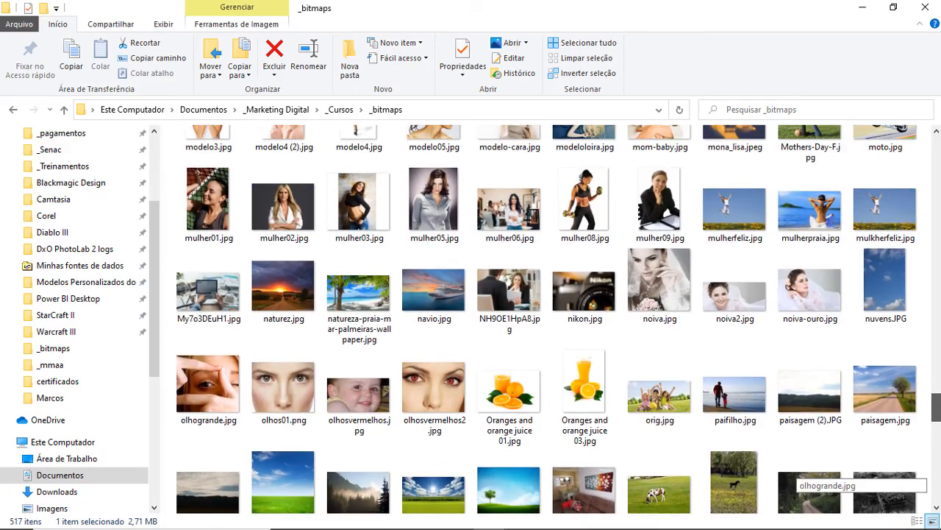
{"action": "scroll", "coordinate": [936, 475], "scroll_direction": "up", "scroll_amount": 7}
{"action": "scroll", "coordinate": [936, 475], "scroll_direction": "up", "scroll_amount": 20}
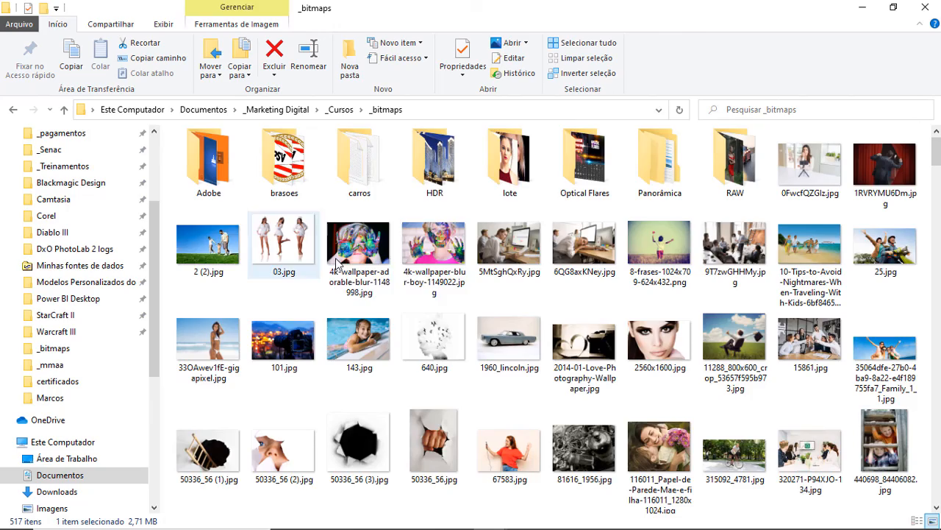
{"action": "scroll", "coordinate": [475, 261], "scroll_direction": "down", "scroll_amount": 5}
{"action": "scroll", "coordinate": [476, 257], "scroll_direction": "down", "scroll_amount": 8}
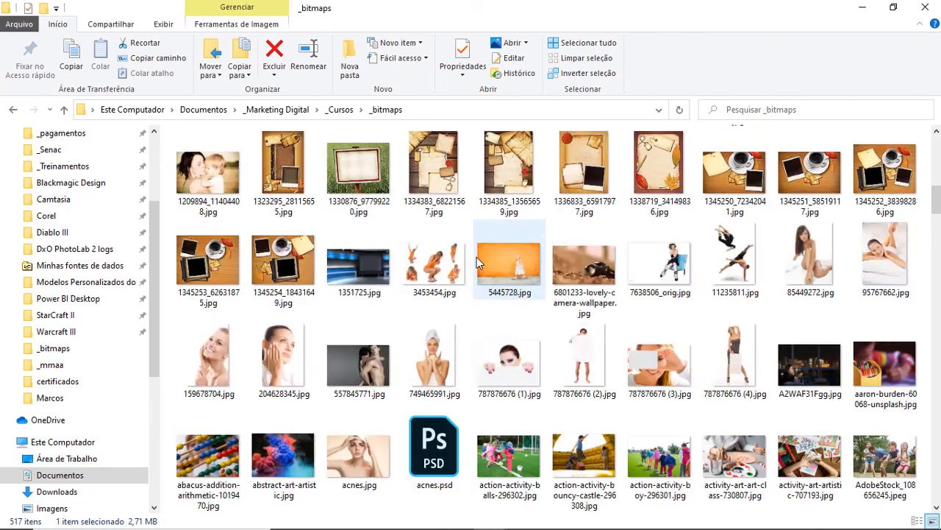
{"action": "scroll", "coordinate": [477, 263], "scroll_direction": "down", "scroll_amount": 6}
{"action": "scroll", "coordinate": [477, 263], "scroll_direction": "down", "scroll_amount": 12}
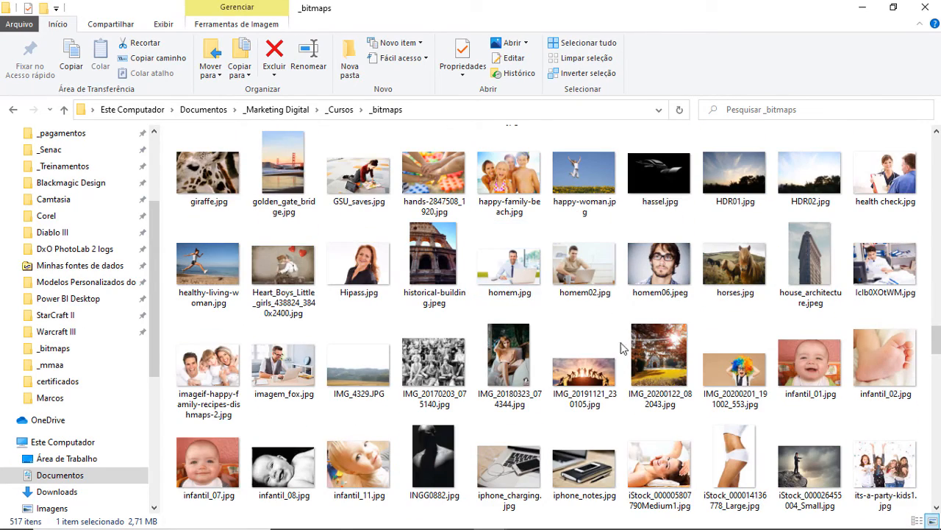
Step: Find TV.jpg in the _bitmaps folder and open it in Photoshop
{"action": "left_click", "coordinate": [598, 374]}
{"action": "key", "text": "t"}
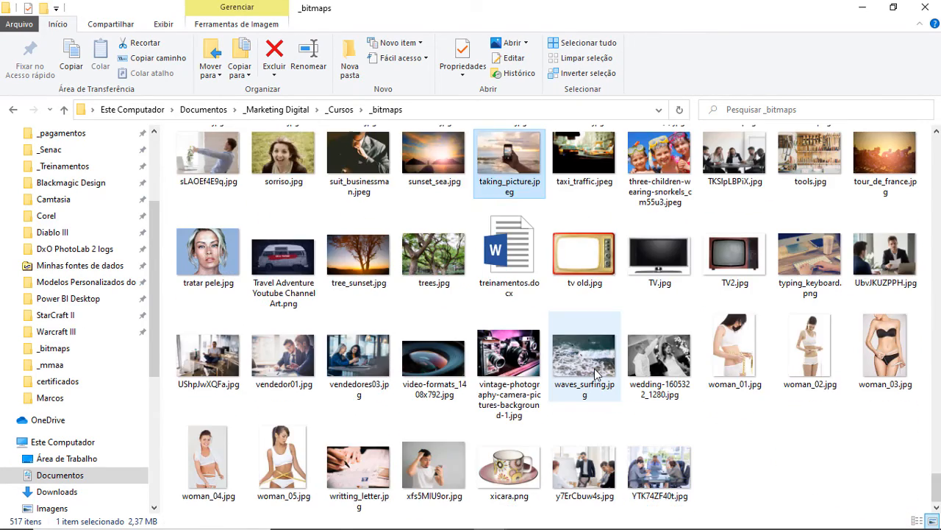
{"action": "left_click_drag", "start_coordinate": [683, 274], "coordinate": [727, 401]}
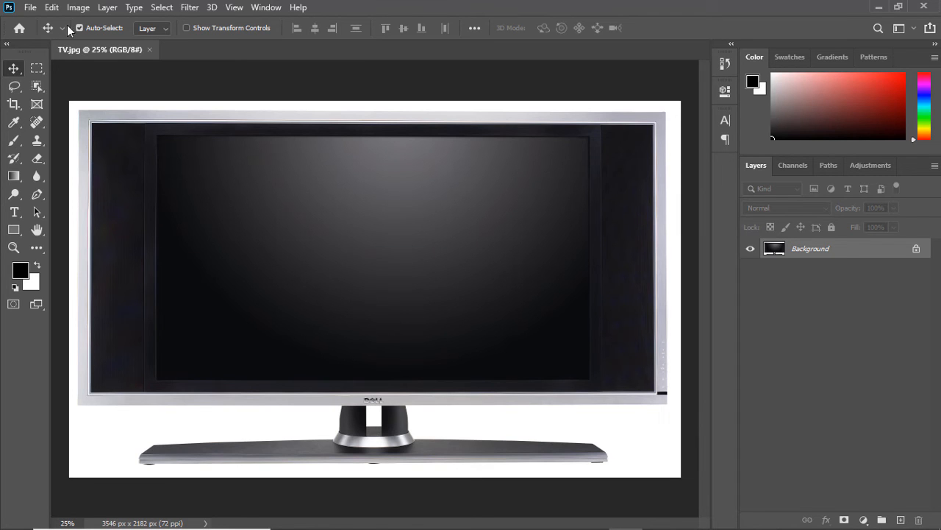
Step: Switch to File Explorer, find KidsFamilyBeach-VacationPool.jpg in the _bitmaps folder and place it into the TV.jpg document in Photoshop
{"action": "mouse_move", "coordinate": [522, 528]}
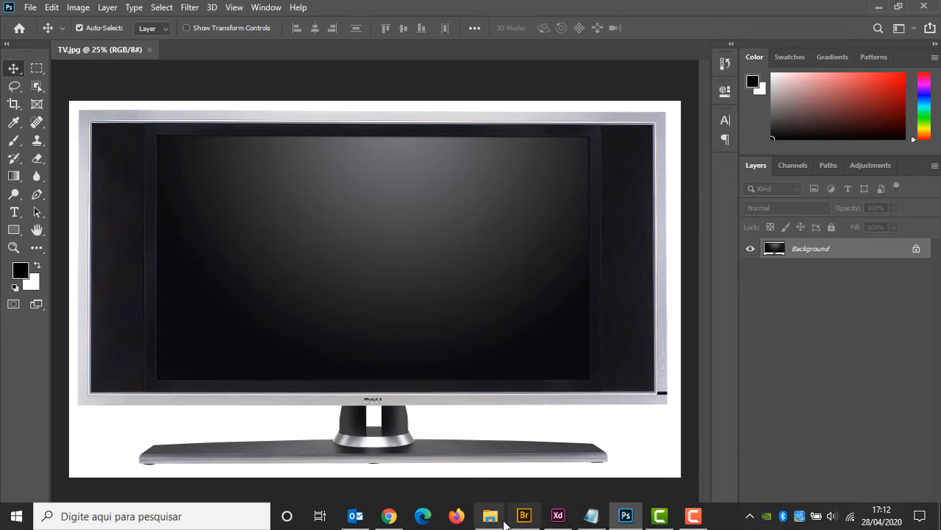
{"action": "mouse_move", "coordinate": [490, 516]}
{"action": "left_click", "coordinate": [404, 460]}
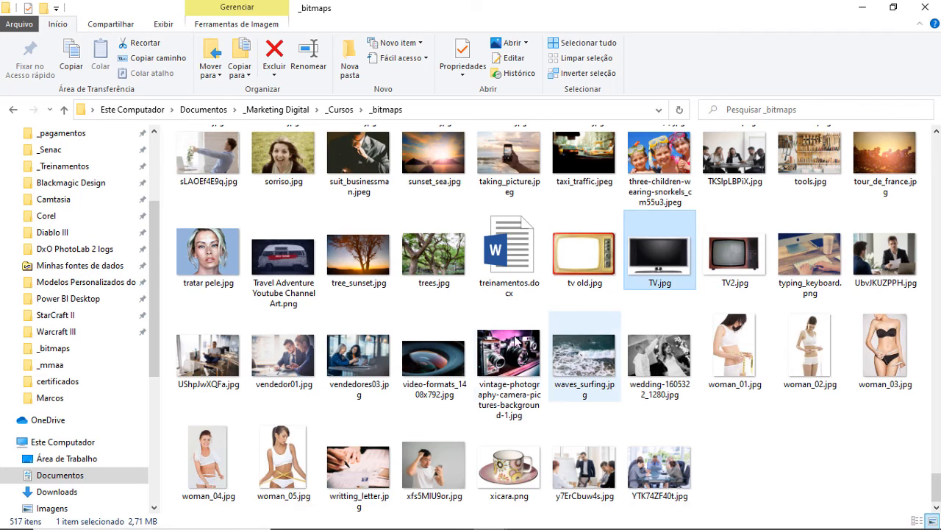
{"action": "mouse_move", "coordinate": [492, 326]}
{"action": "scroll", "coordinate": [493, 326], "scroll_direction": "up", "scroll_amount": 3}
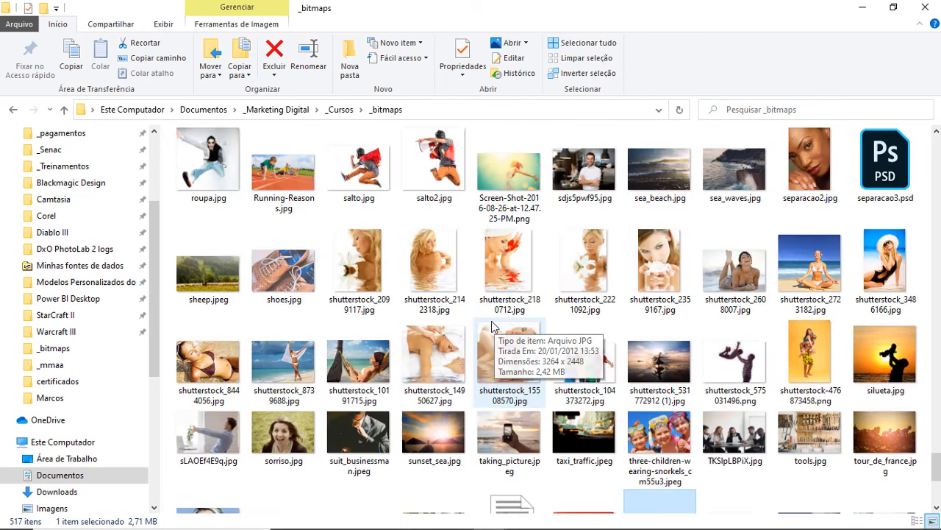
{"action": "scroll", "coordinate": [493, 326], "scroll_direction": "up", "scroll_amount": 2}
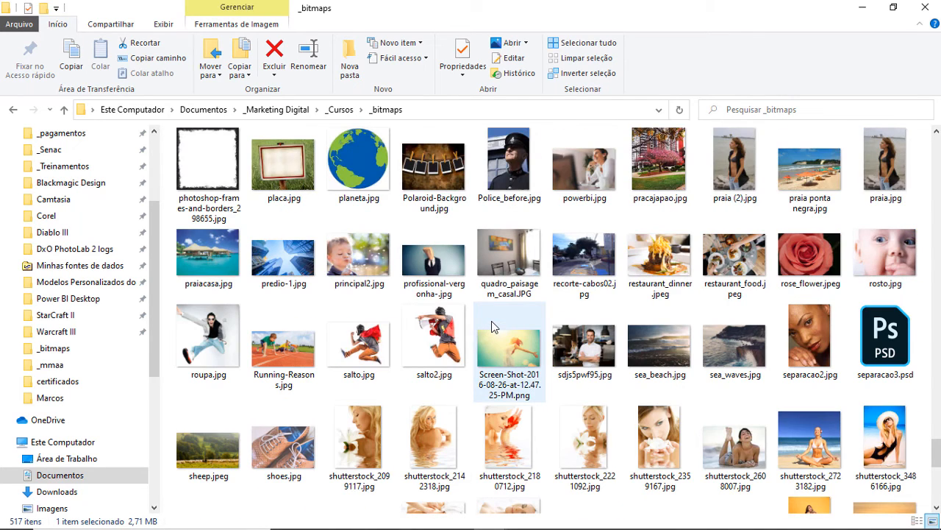
{"action": "scroll", "coordinate": [493, 326], "scroll_direction": "up", "scroll_amount": 4}
{"action": "scroll", "coordinate": [492, 326], "scroll_direction": "up", "scroll_amount": 8}
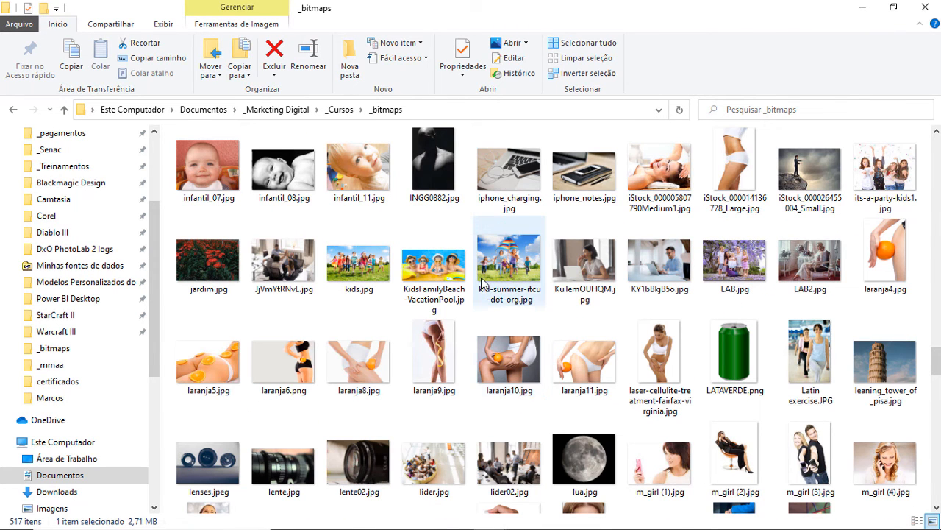
{"action": "left_click", "coordinate": [444, 274]}
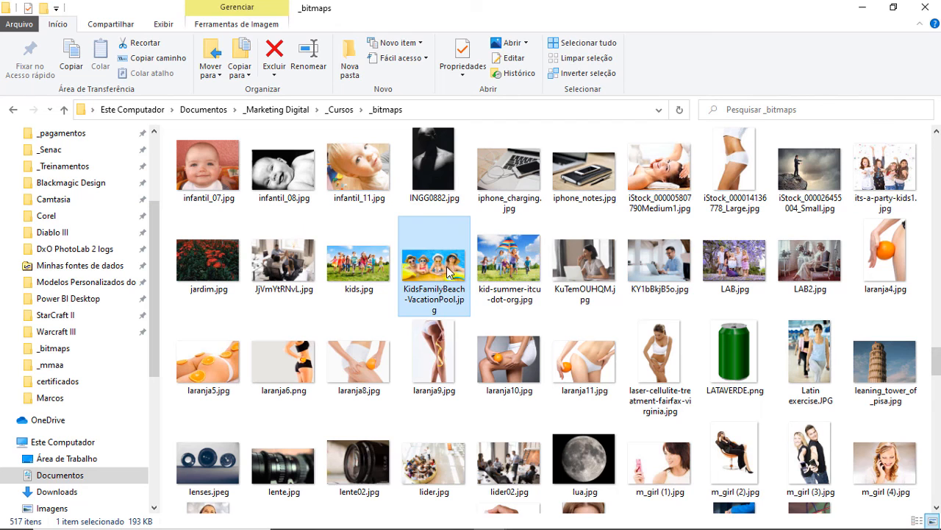
{"action": "left_click_drag", "start_coordinate": [441, 271], "coordinate": [633, 522]}
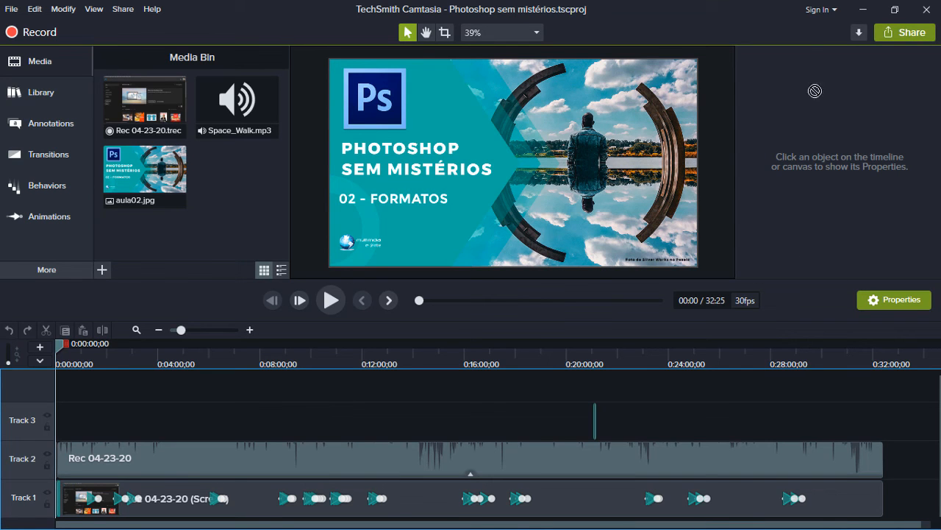
{"action": "left_click", "coordinate": [862, 10]}
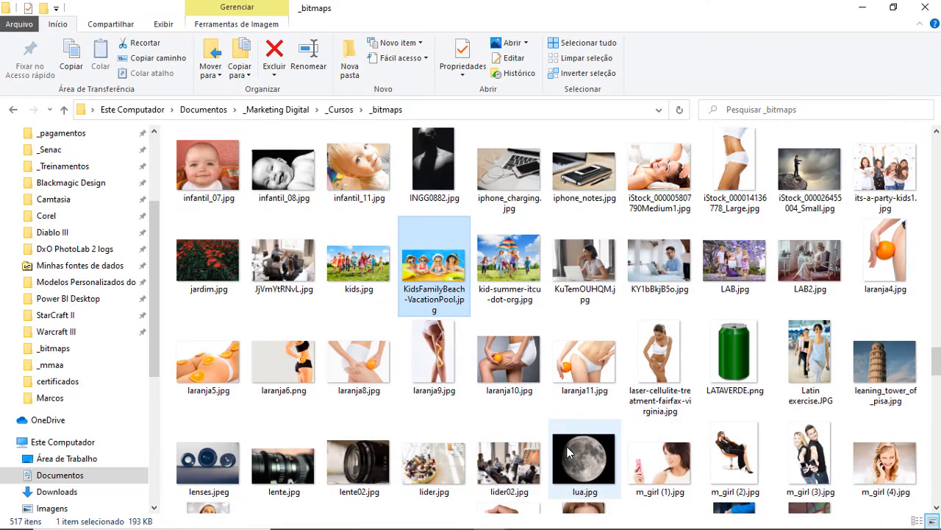
{"action": "left_click_drag", "start_coordinate": [434, 261], "coordinate": [384, 278]}
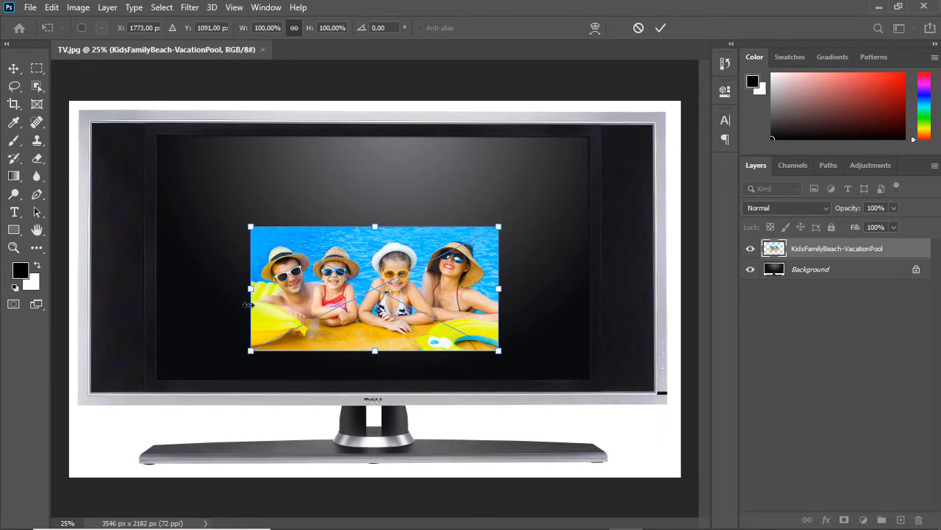
Step: Align the placed family photo to the inner screen's upper-left corner and scale it to 196.60% to match the screen's height
{"action": "left_click_drag", "start_coordinate": [355, 248], "coordinate": [264, 168]}
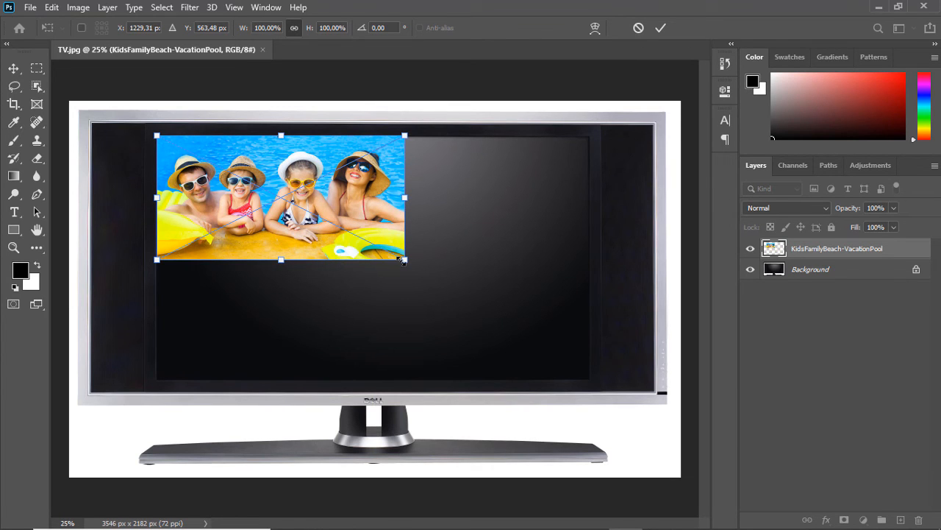
{"action": "left_click_drag", "start_coordinate": [414, 271], "coordinate": [628, 410]}
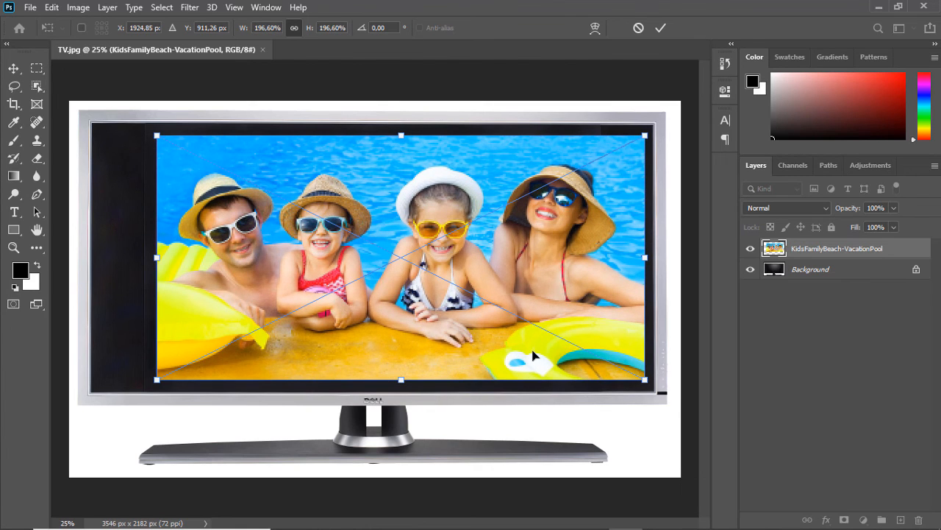
{"action": "key", "text": "Return"}
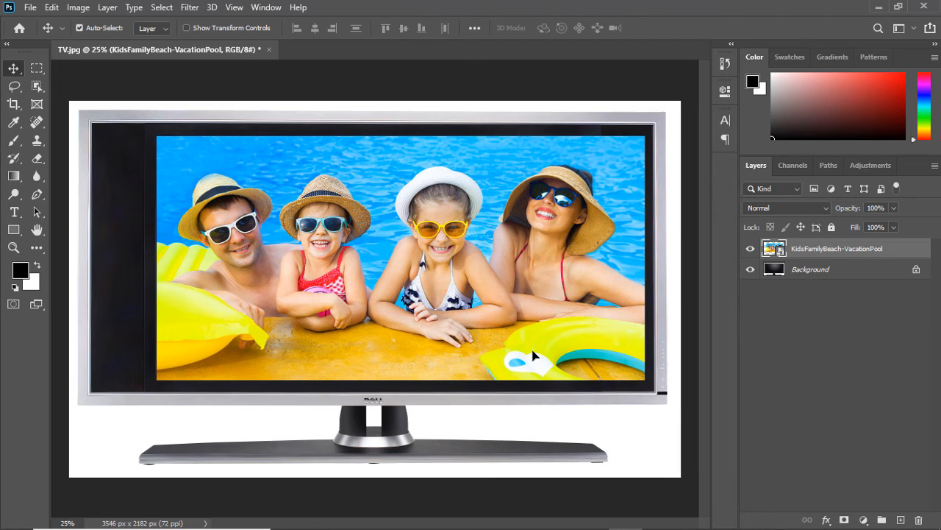
Step: Nudge the family photo horizontally to the left in large increments until it is centred on the TV screen
{"action": "key", "text": "shift+Left"}
{"action": "key", "text": "shift+Left"}
{"action": "key", "text": "shift+Left"}
{"action": "key", "text": "shift+Left"}
{"action": "key", "text": "shift+Left"}
{"action": "key", "text": "shift+Left"}
{"action": "key", "text": "shift+Left"}
{"action": "key", "text": "shift+Left"}
{"action": "key", "text": "shift+Left"}
{"action": "key", "text": "shift+Left"}
{"action": "key", "text": "shift+Left"}
{"action": "key", "text": "shift+Left"}
{"action": "key", "text": "shift+Left"}
{"action": "key", "text": "shift+Left"}
{"action": "key", "text": "shift+Left"}
{"action": "key", "text": "shift+Left"}
{"action": "key", "text": "shift+Left"}
{"action": "key", "text": "shift+Left"}
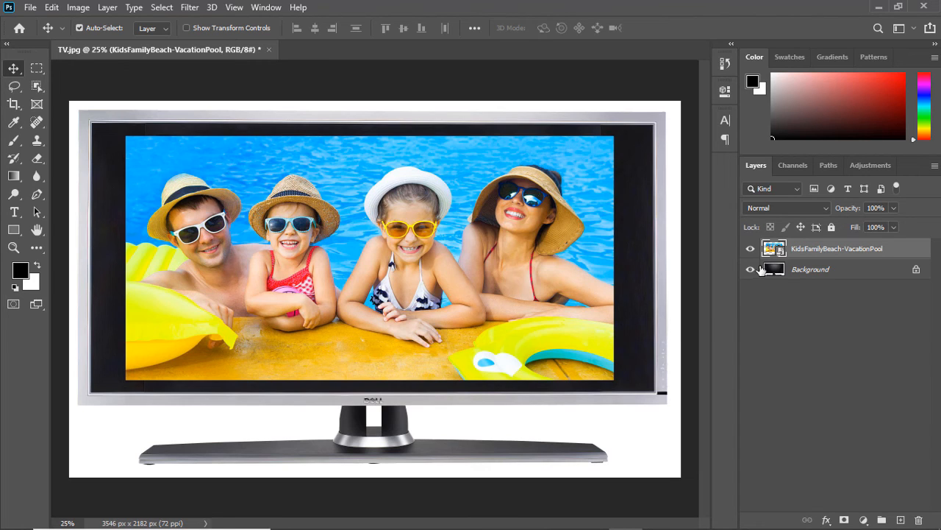
Step: Hide the family photo layer, draw a rectangular marquee around the TV's inner screen and show the photo layer again
{"action": "left_click", "coordinate": [816, 272]}
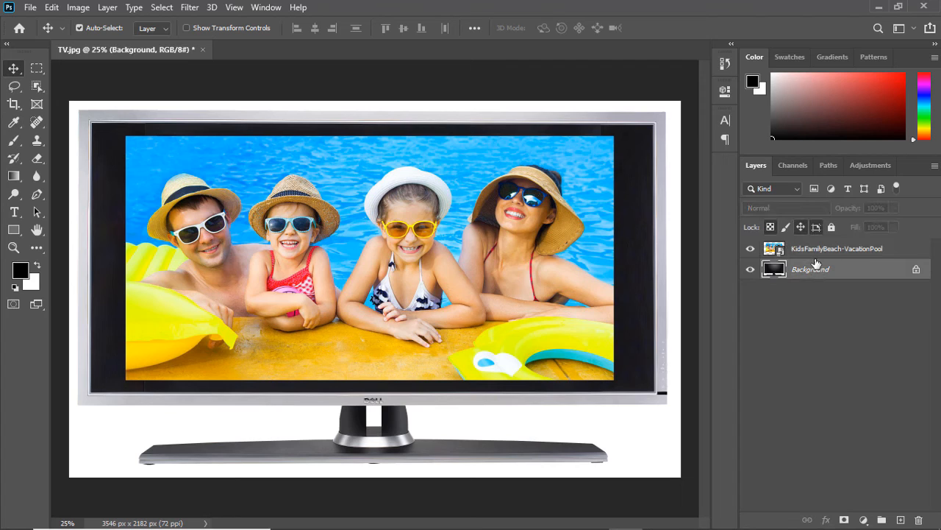
{"action": "left_click", "coordinate": [818, 251]}
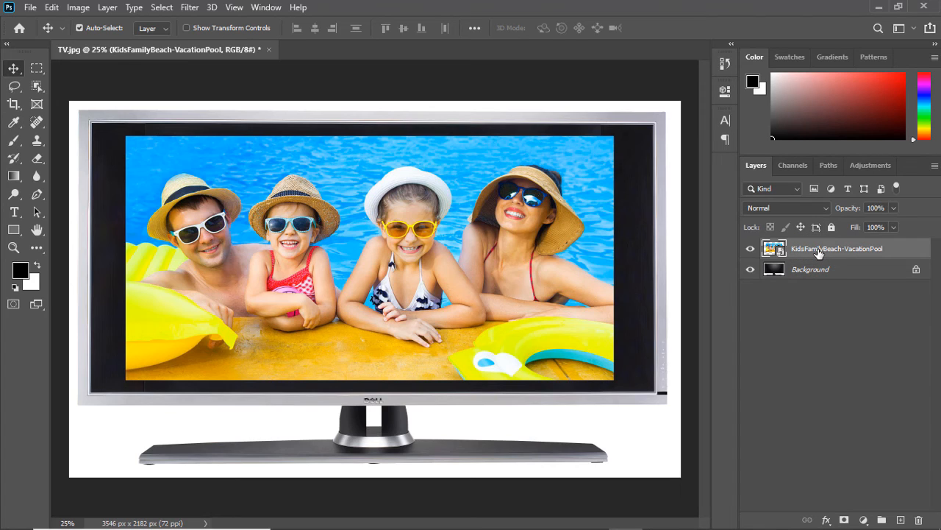
{"action": "left_click", "coordinate": [751, 251]}
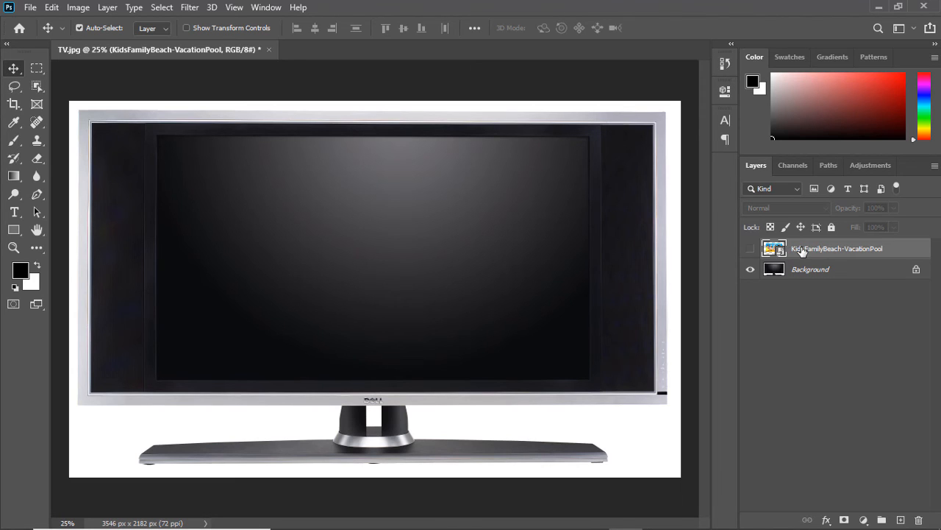
{"action": "left_click", "coordinate": [38, 67]}
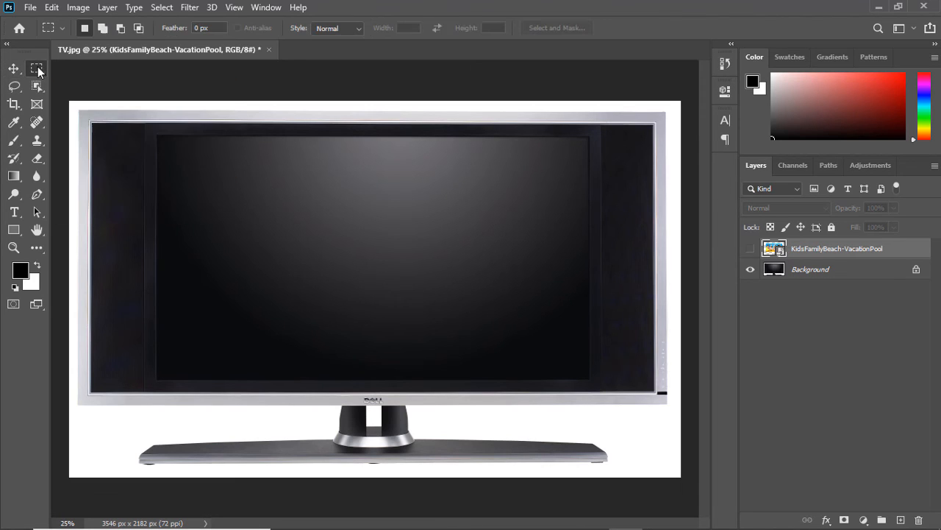
{"action": "left_click_drag", "start_coordinate": [159, 136], "coordinate": [589, 380]}
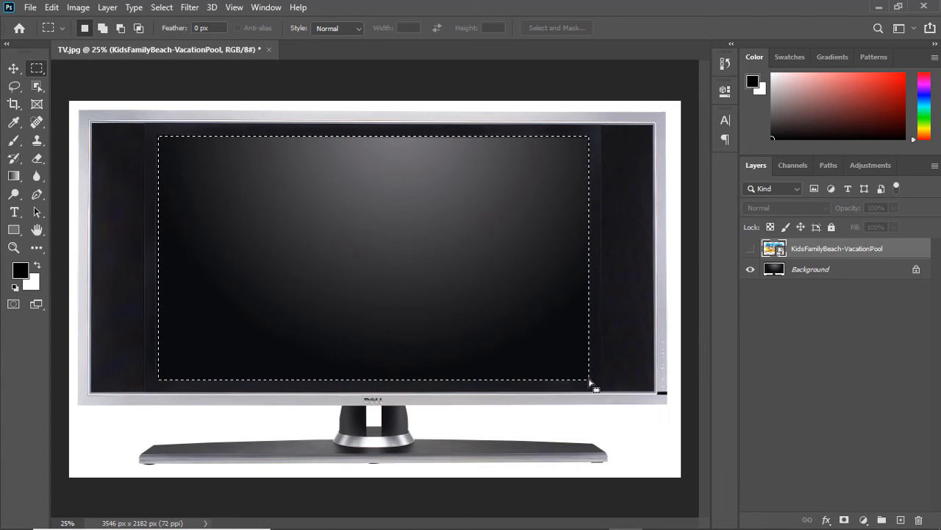
{"action": "left_click", "coordinate": [751, 249]}
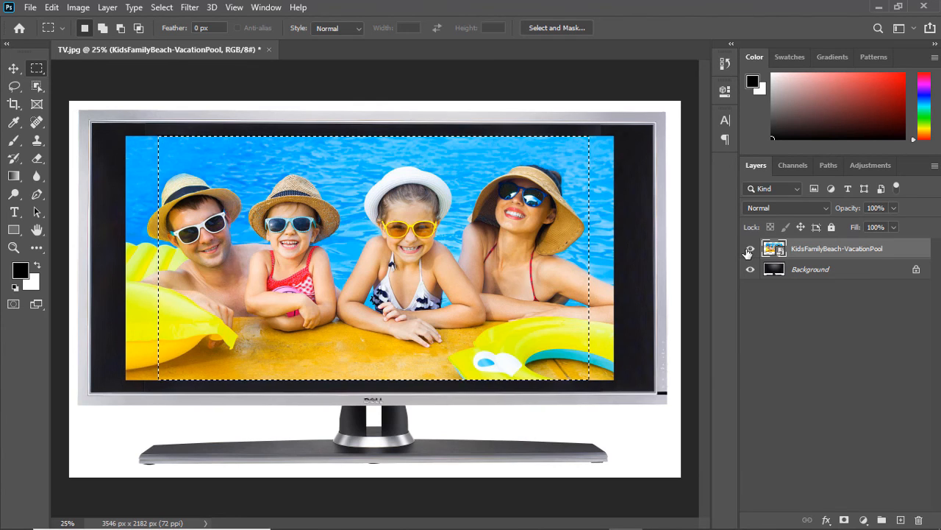
Step: Set the marquee feather to 2 px, copy the selected photo area to a new layer and hide the original photo layer
{"action": "left_click", "coordinate": [217, 30]}
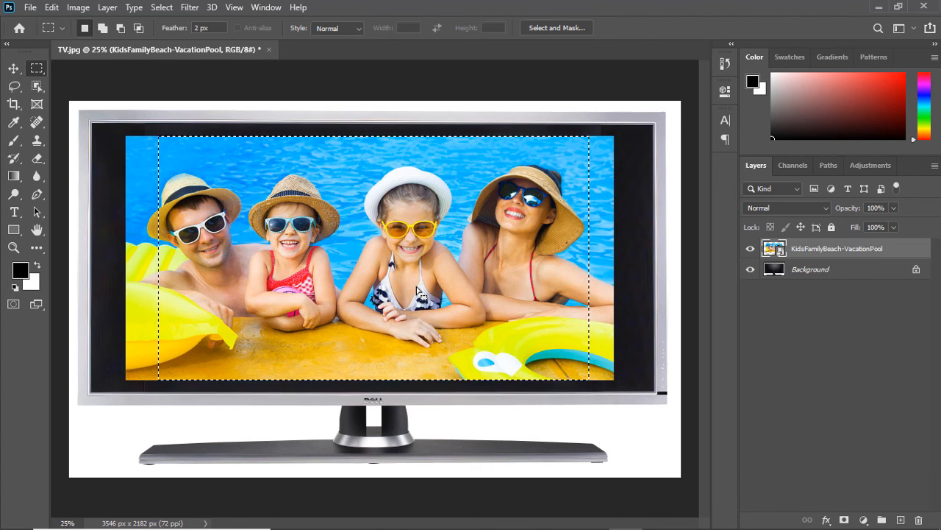
{"action": "key", "text": "ctrl+j"}
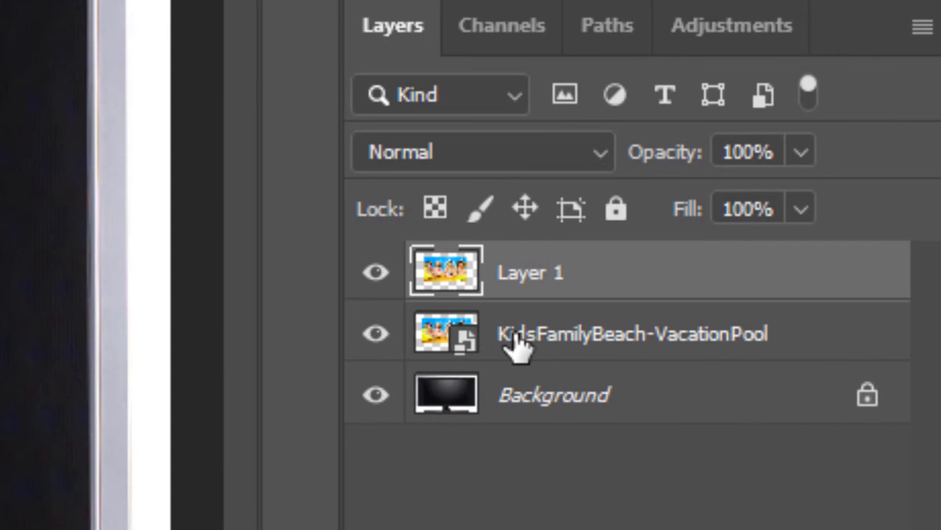
{"action": "left_click", "coordinate": [375, 337]}
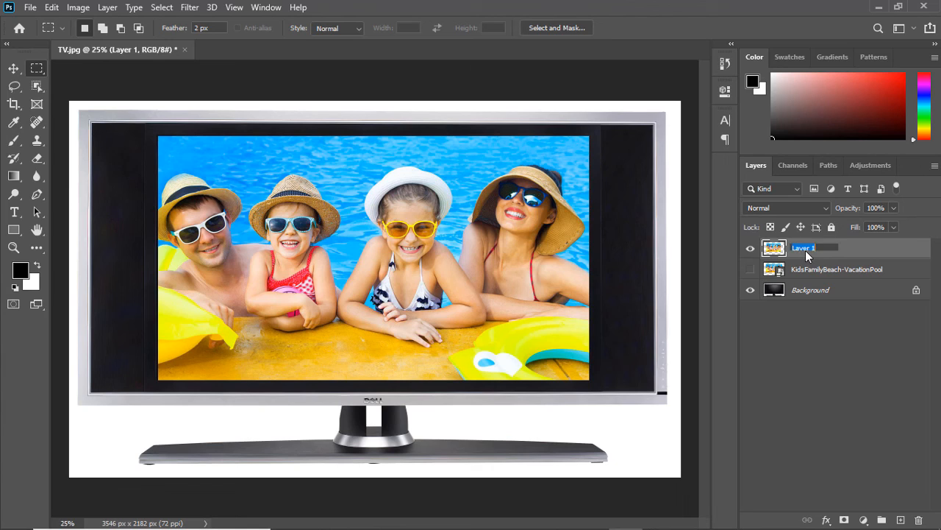
Step: Rename the cropped photo layer to familia and close TV.jpg without saving the changes
{"action": "type", "text": "a"}
{"action": "key", "text": "Return"}
{"action": "left_click", "coordinate": [184, 49]}
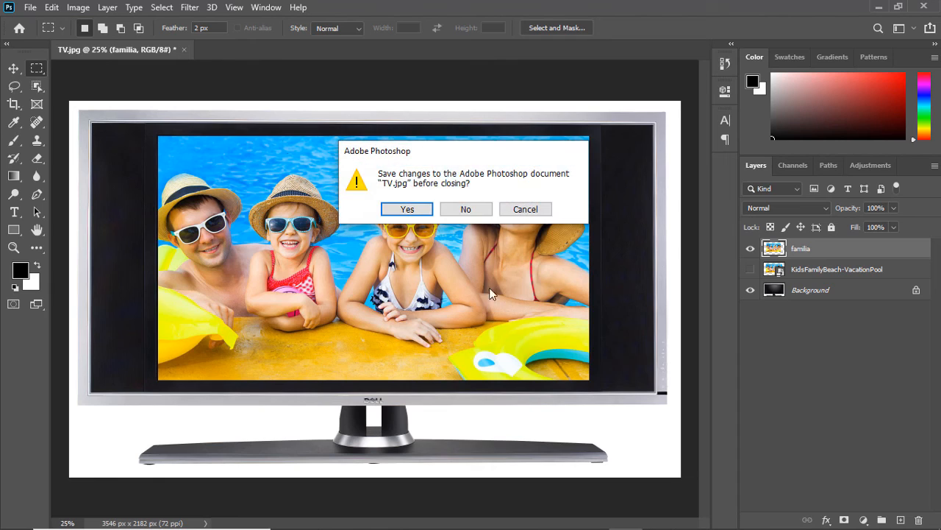
{"action": "left_click", "coordinate": [466, 210]}
Step: Switch to File Explorer, close the _mmaa folder window and open kid-summer-itcu-dot-org.jpg from _bitmaps in Photoshop
{"action": "mouse_move", "coordinate": [490, 516]}
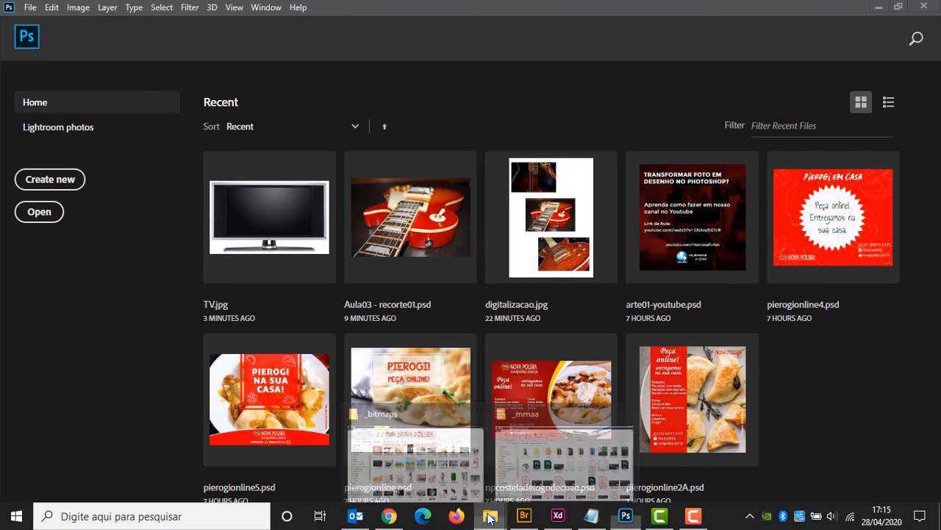
{"action": "left_click", "coordinate": [533, 471]}
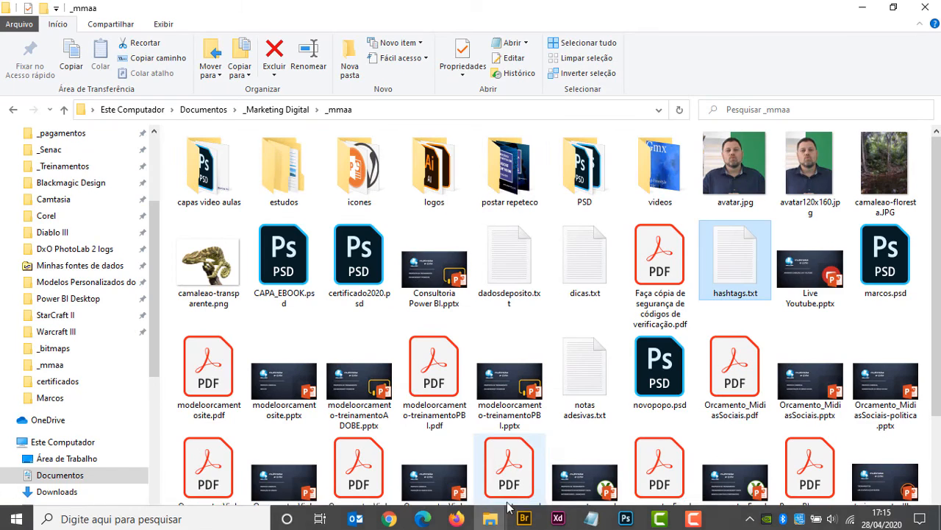
{"action": "left_click", "coordinate": [925, 8]}
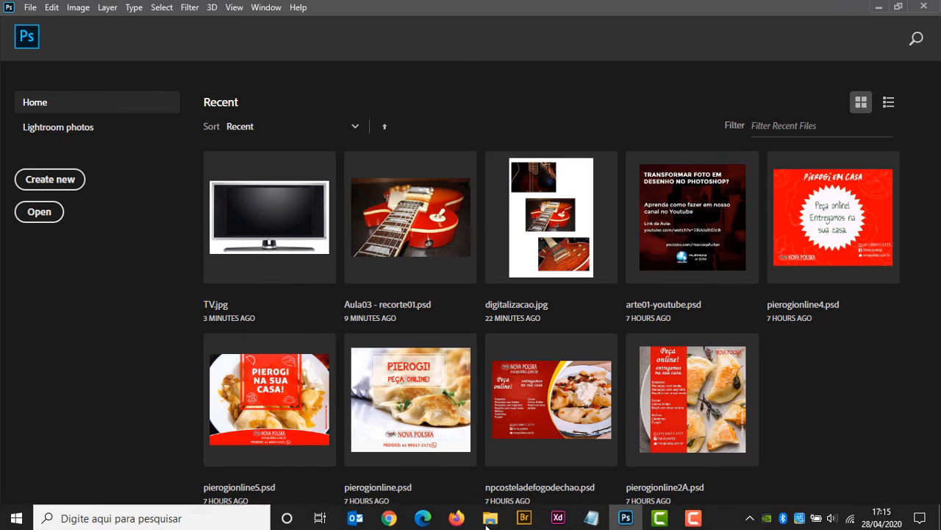
{"action": "left_click", "coordinate": [489, 515]}
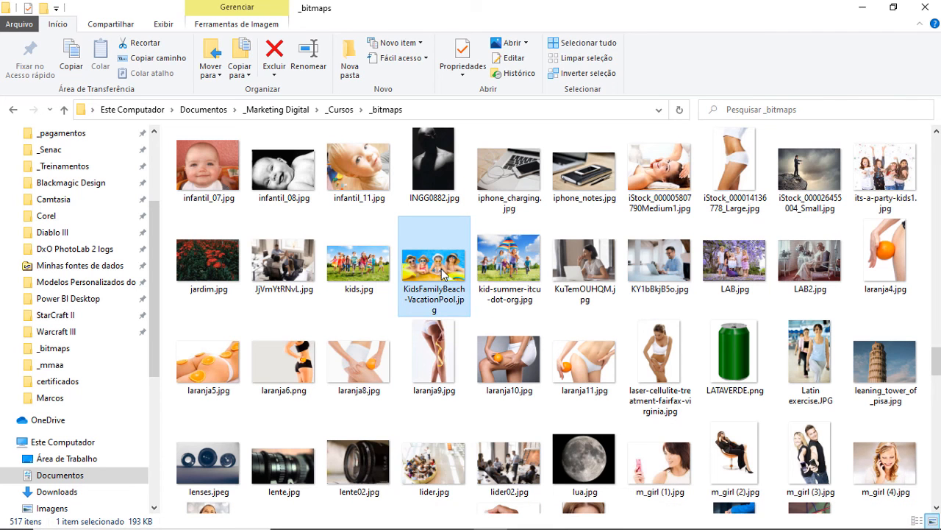
{"action": "left_click", "coordinate": [508, 259]}
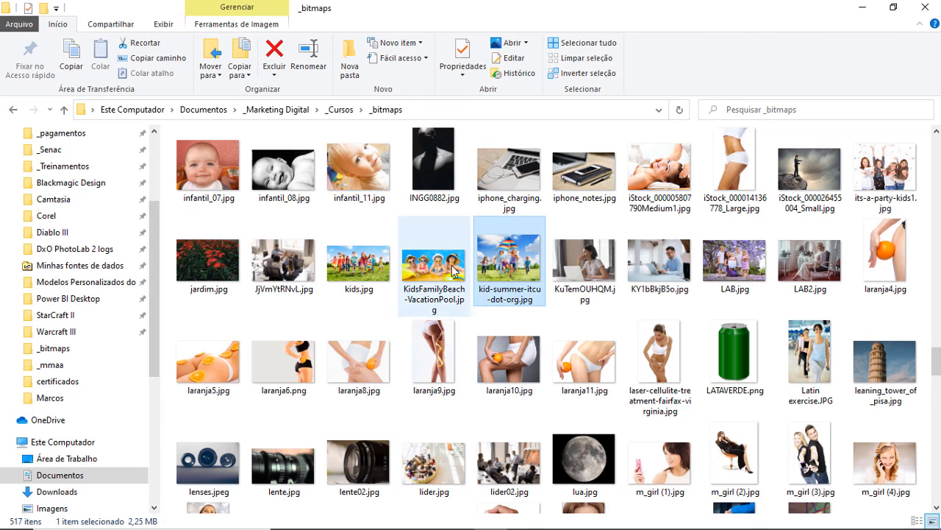
{"action": "left_click_drag", "start_coordinate": [607, 433], "coordinate": [815, 428]}
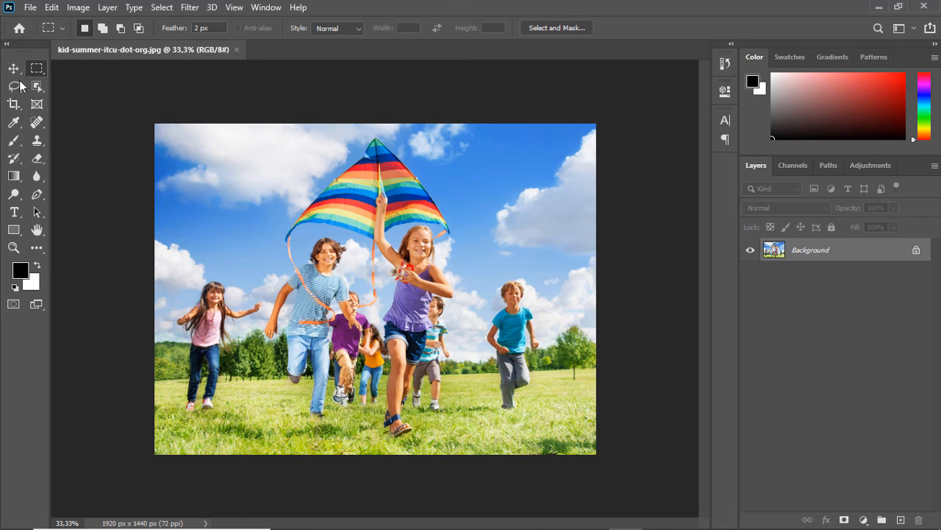
Step: Select the photo's left third over its full height with a rectangular marquee and add a Hue/Saturation adjustment with Hue -74
{"action": "right_click", "coordinate": [39, 69]}
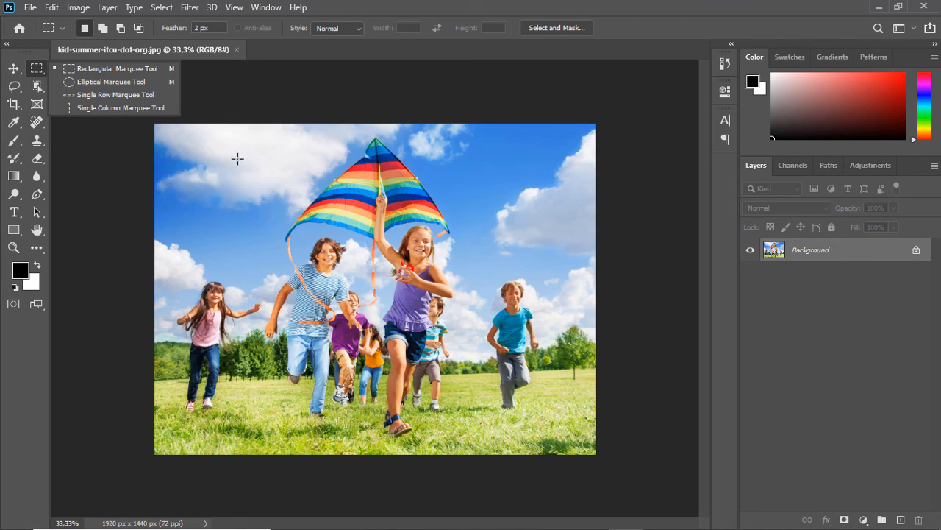
{"action": "left_click_drag", "start_coordinate": [152, 119], "coordinate": [309, 470]}
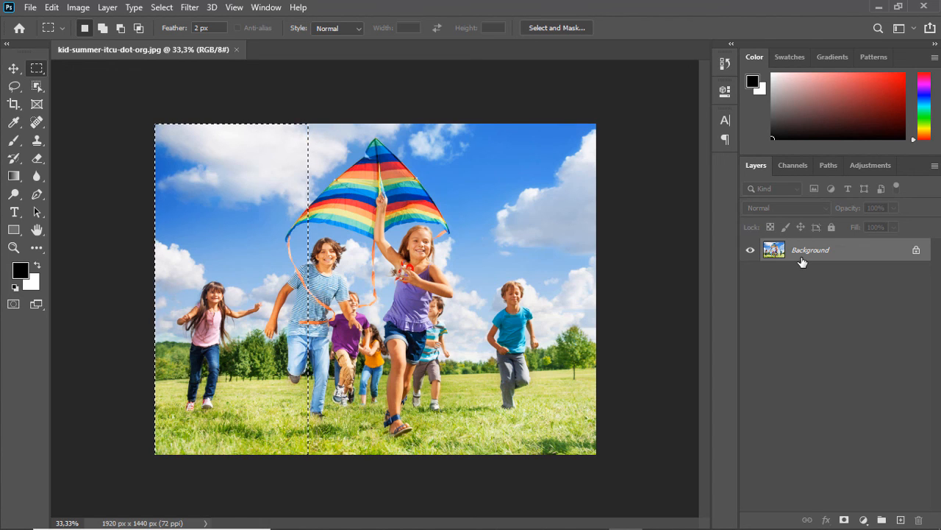
{"action": "mouse_move", "coordinate": [862, 523]}
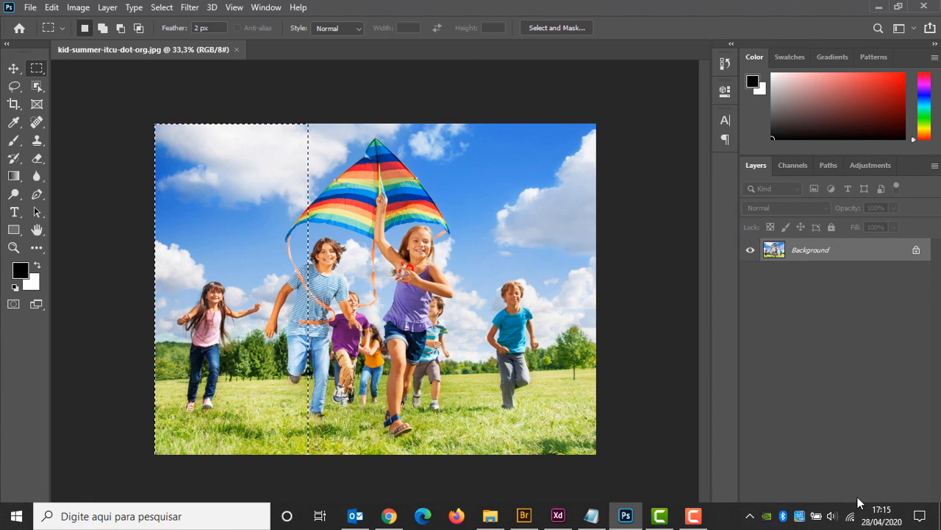
{"action": "left_click", "coordinate": [863, 520]}
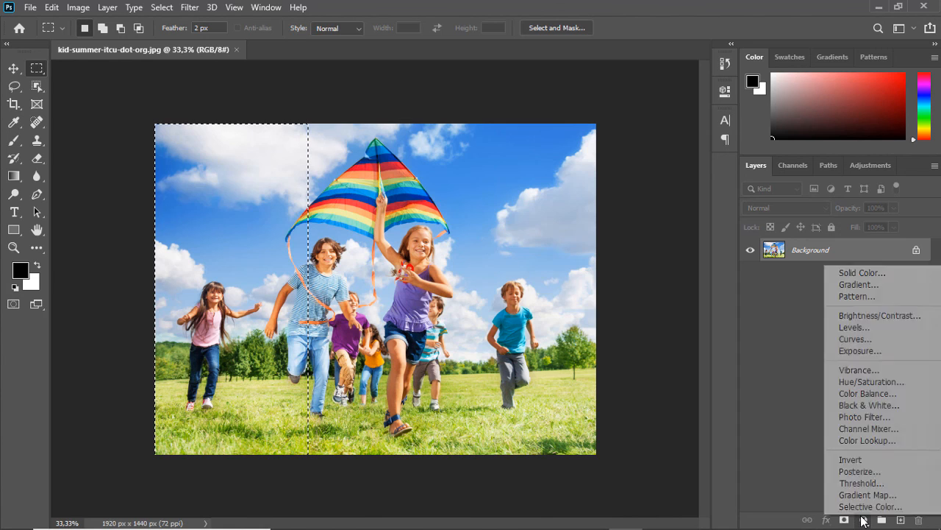
{"action": "left_click", "coordinate": [866, 382]}
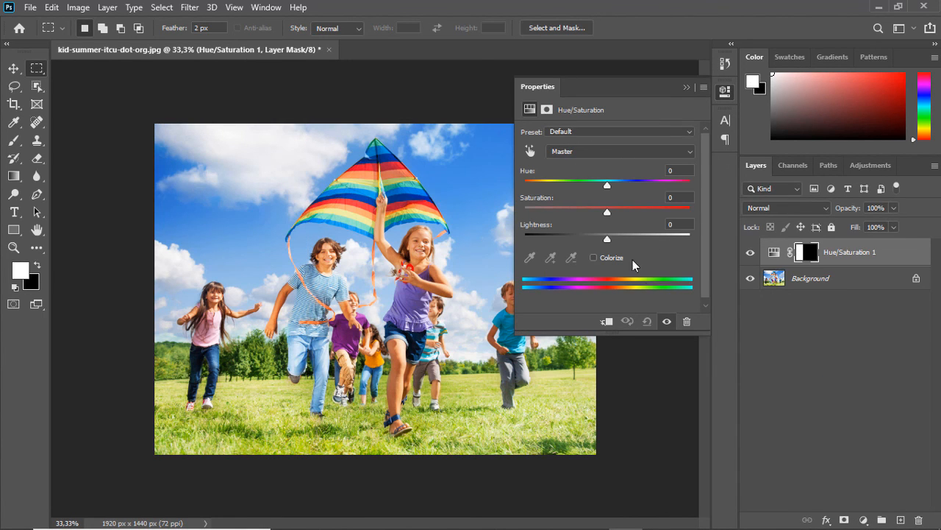
{"action": "left_click_drag", "start_coordinate": [607, 184], "coordinate": [561, 186]}
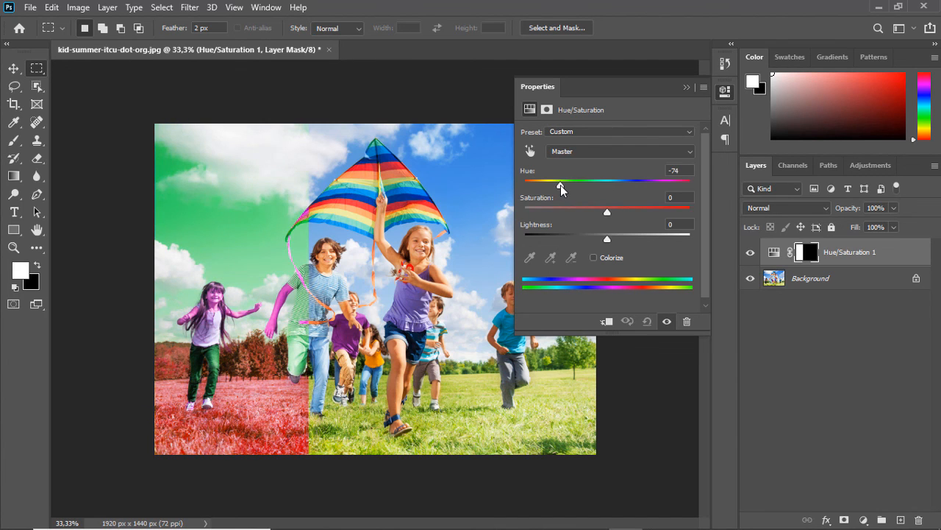
Step: Colorize the photo's left third in its Hue/Saturation adjustment with Hue 0 and Saturation 25
{"action": "left_click", "coordinate": [593, 258]}
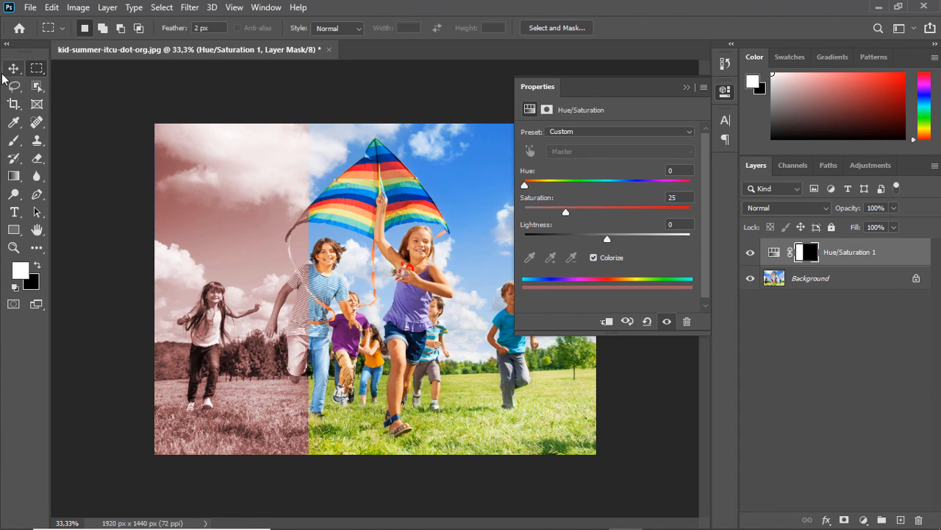
{"action": "left_click", "coordinate": [725, 91]}
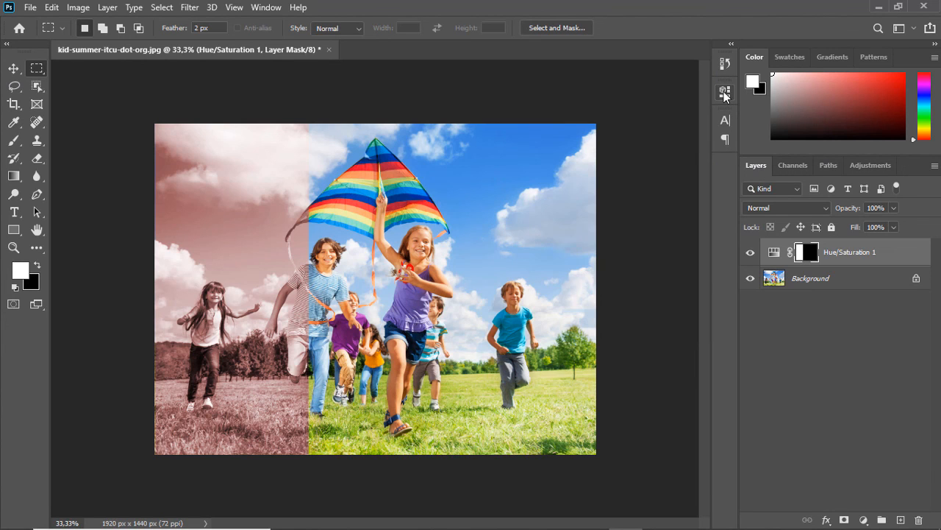
Step: Select the middle third of the Background layer over its full height and add a colorized Hue/Saturation adjustment with Hue 227
{"action": "left_click", "coordinate": [829, 281]}
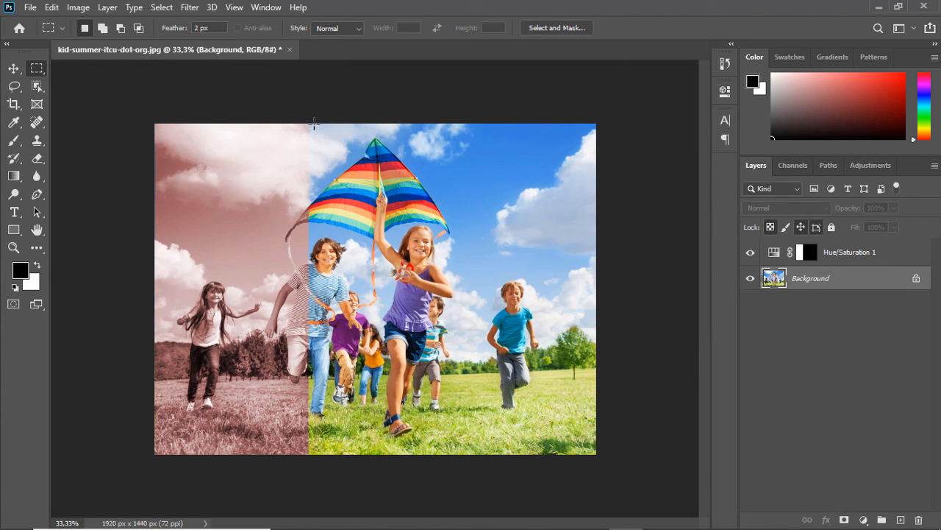
{"action": "left_click_drag", "start_coordinate": [309, 124], "coordinate": [464, 477]}
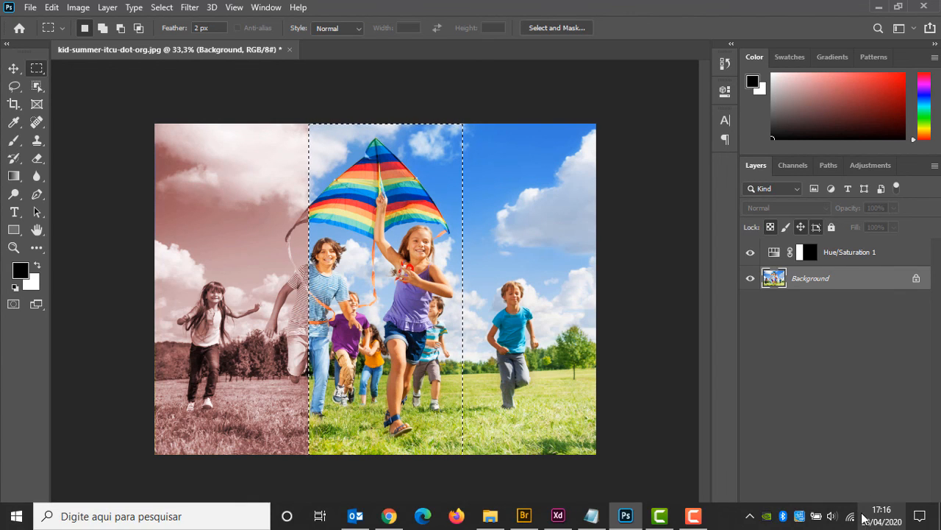
{"action": "left_click", "coordinate": [865, 520]}
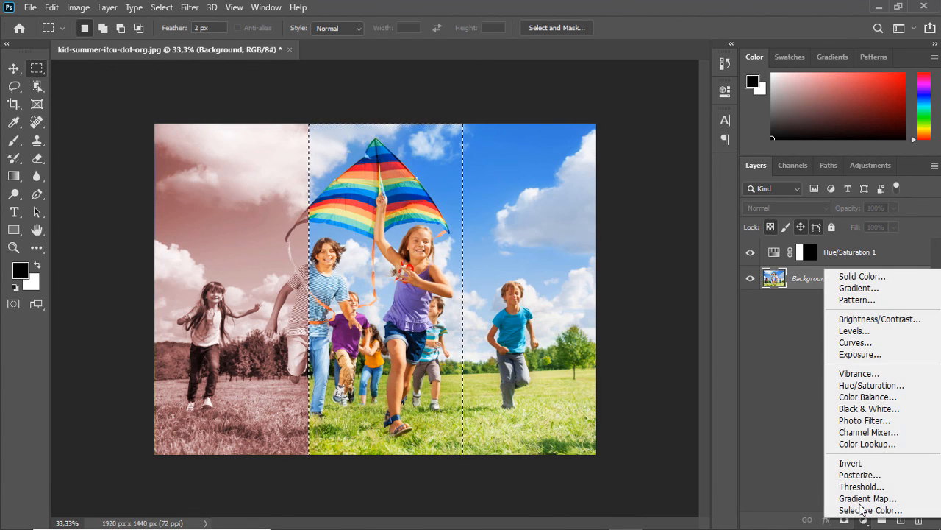
{"action": "left_click", "coordinate": [870, 385]}
{"action": "left_click", "coordinate": [594, 258]}
{"action": "left_click_drag", "start_coordinate": [525, 185], "coordinate": [629, 193]}
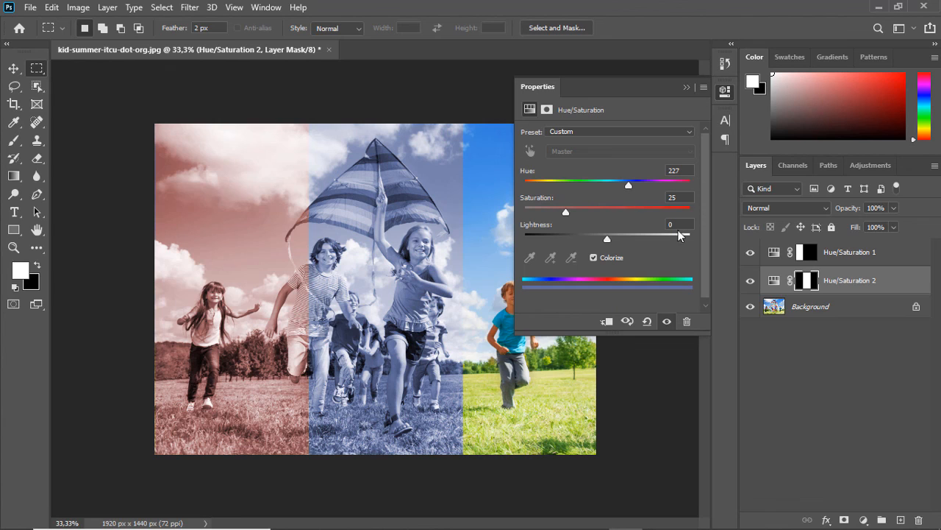
{"action": "left_click", "coordinate": [725, 91]}
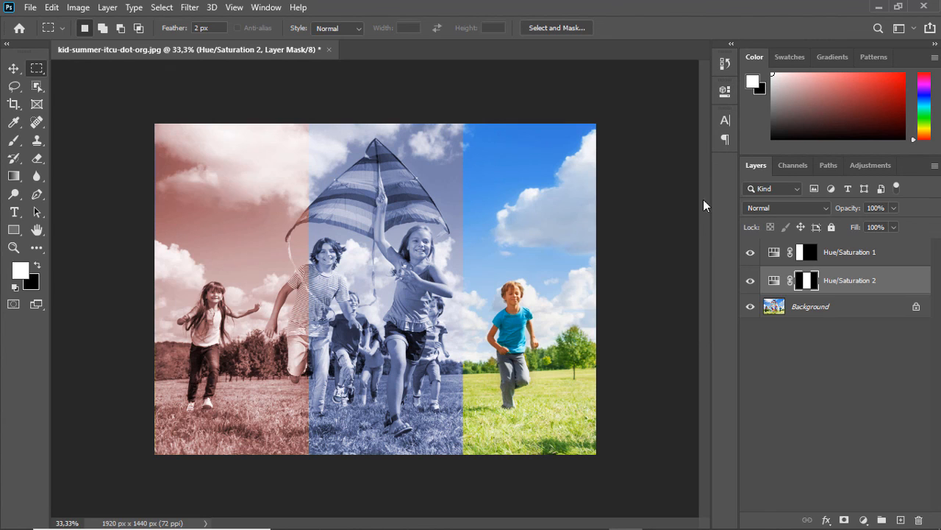
Step: Select the right third of the Background layer over its full height and add a colorized Hue/Saturation adjustment with Hue 122
{"action": "left_click", "coordinate": [815, 309]}
{"action": "left_click_drag", "start_coordinate": [620, 106], "coordinate": [461, 480]}
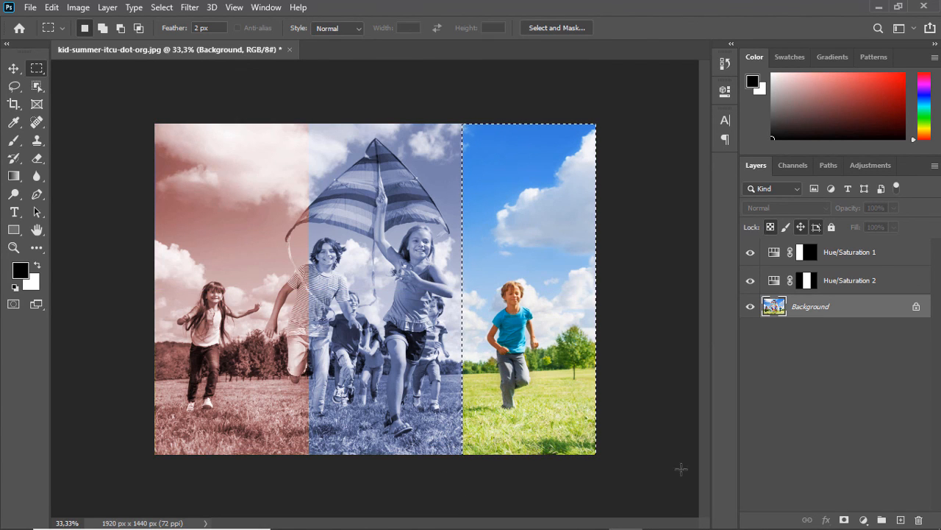
{"action": "left_click", "coordinate": [865, 520]}
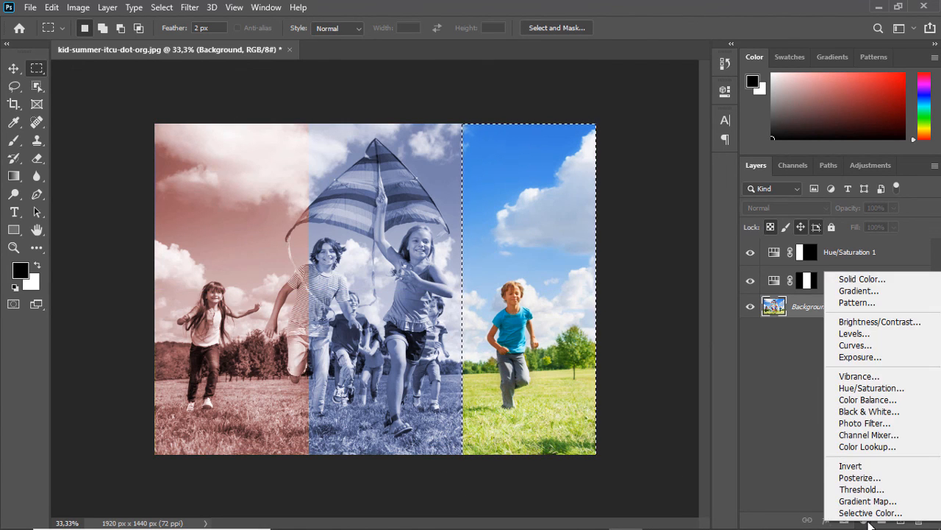
{"action": "left_click", "coordinate": [872, 387]}
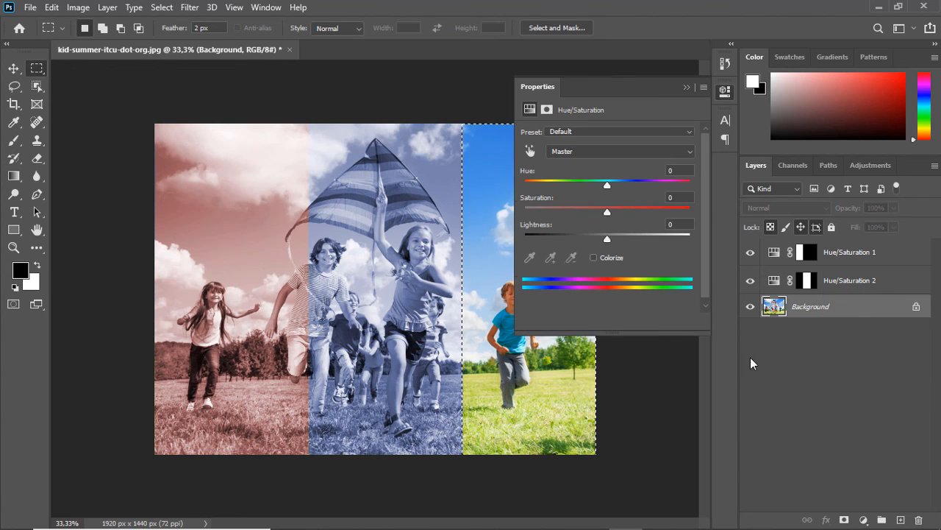
{"action": "left_click", "coordinate": [595, 257]}
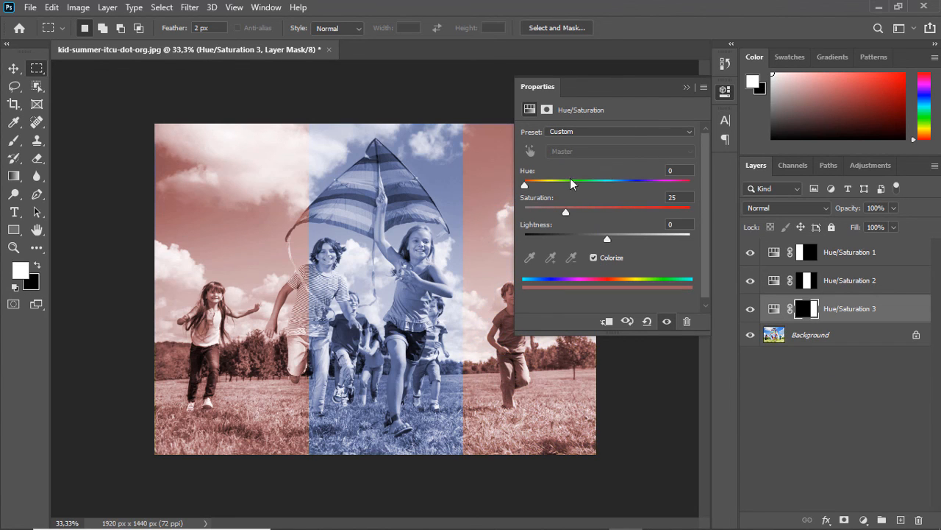
{"action": "left_click_drag", "start_coordinate": [524, 185], "coordinate": [581, 190]}
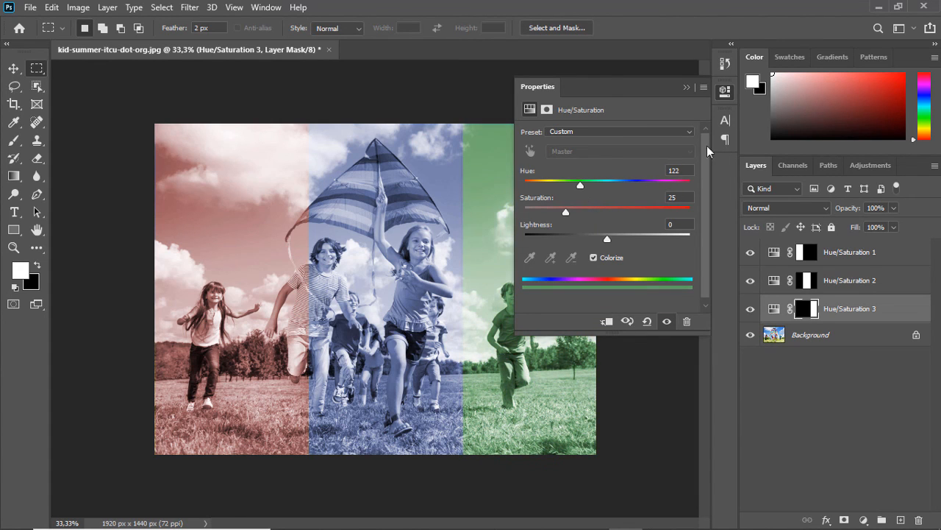
{"action": "left_click", "coordinate": [725, 93]}
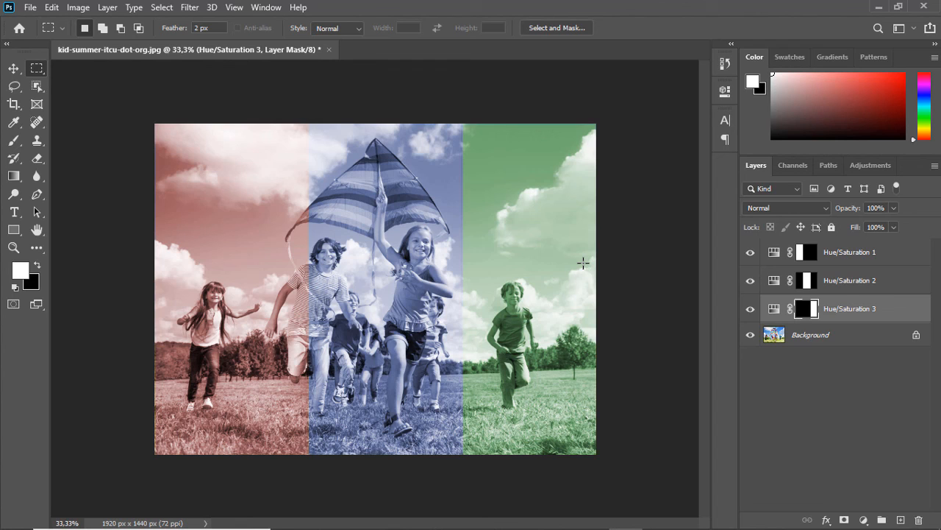
Step: Show only the Background layer to compare with the original photo and restore the visibility of all adjustment layers
{"action": "left_click", "coordinate": [750, 336], "text": "alt"}
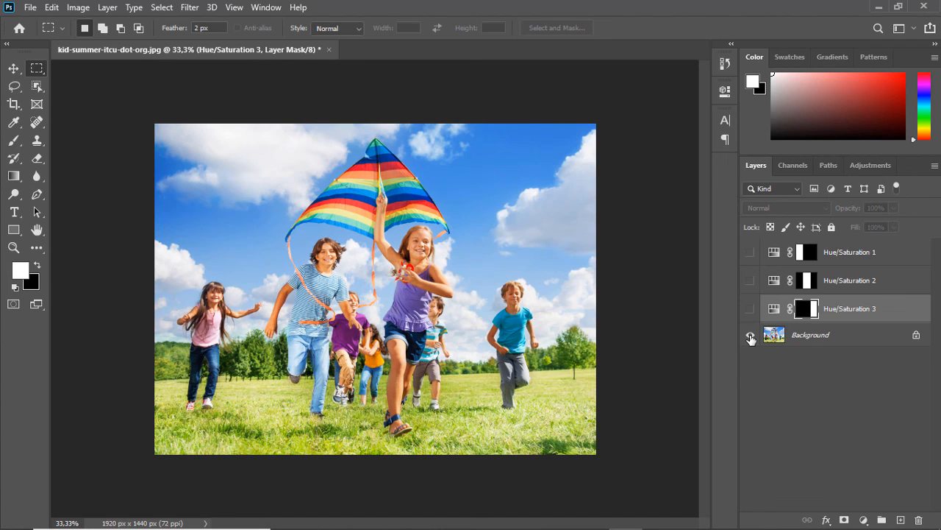
{"action": "left_click", "coordinate": [750, 336], "text": "alt"}
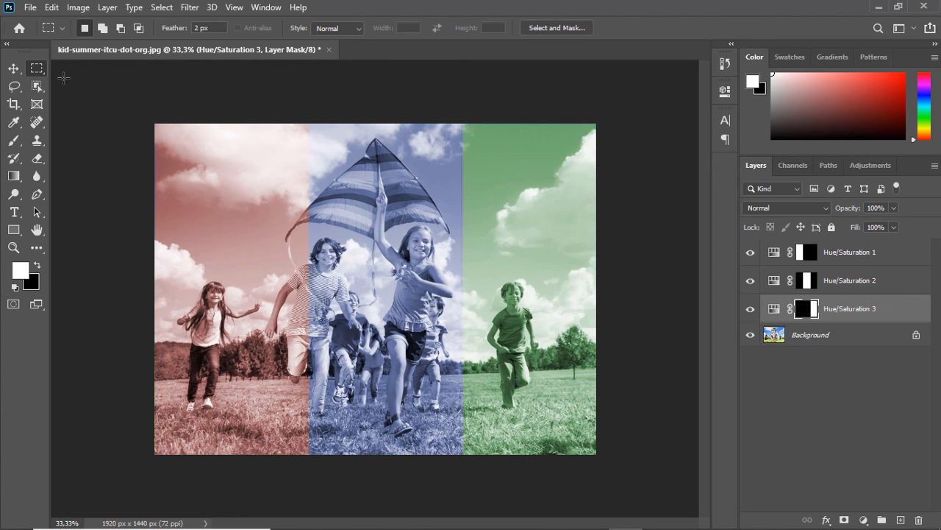
{"action": "right_click", "coordinate": [40, 74]}
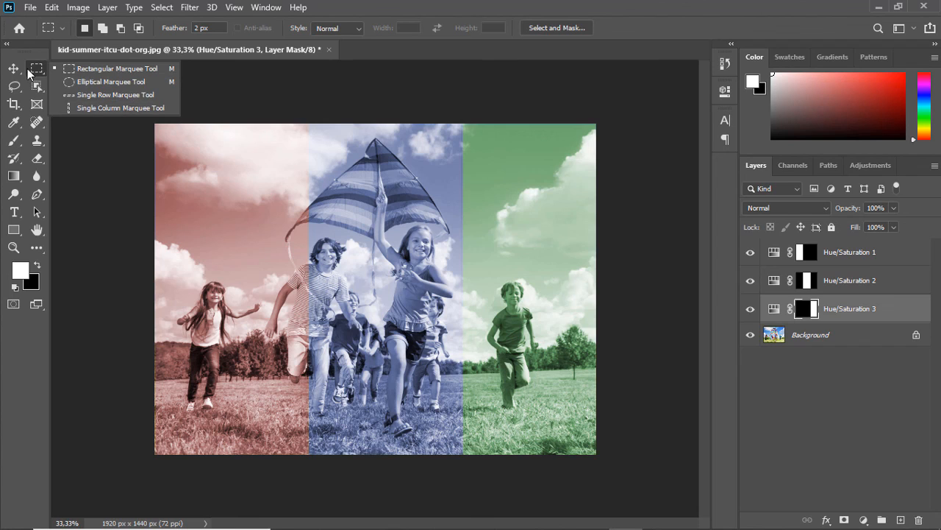
{"action": "left_click", "coordinate": [59, 71]}
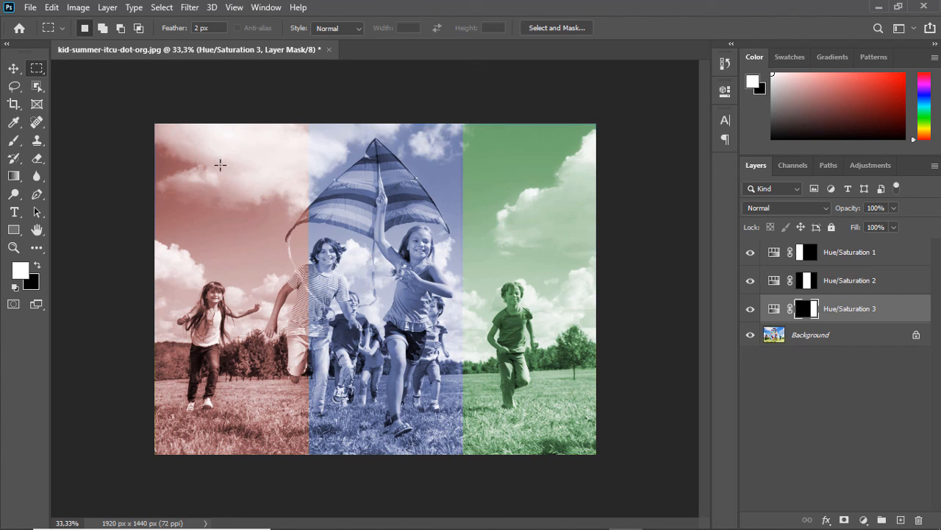